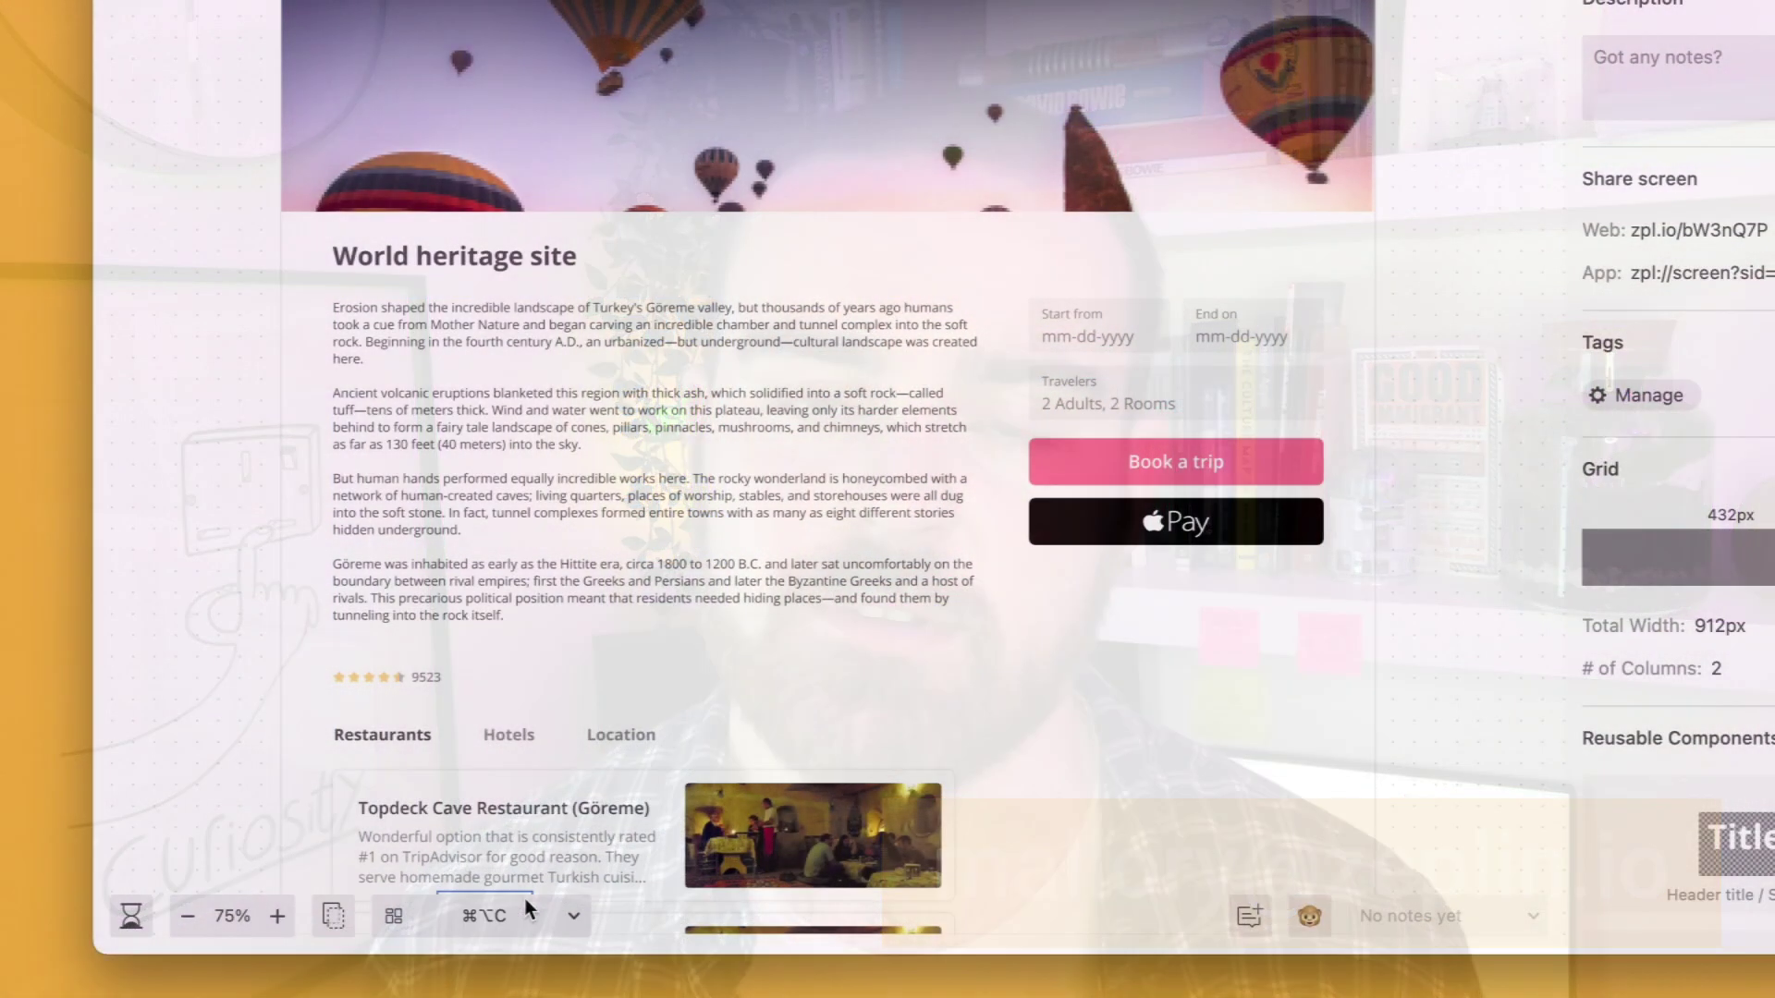
Show all components on the World heritage site screen and inspect the Book a trip button
click(508, 911)
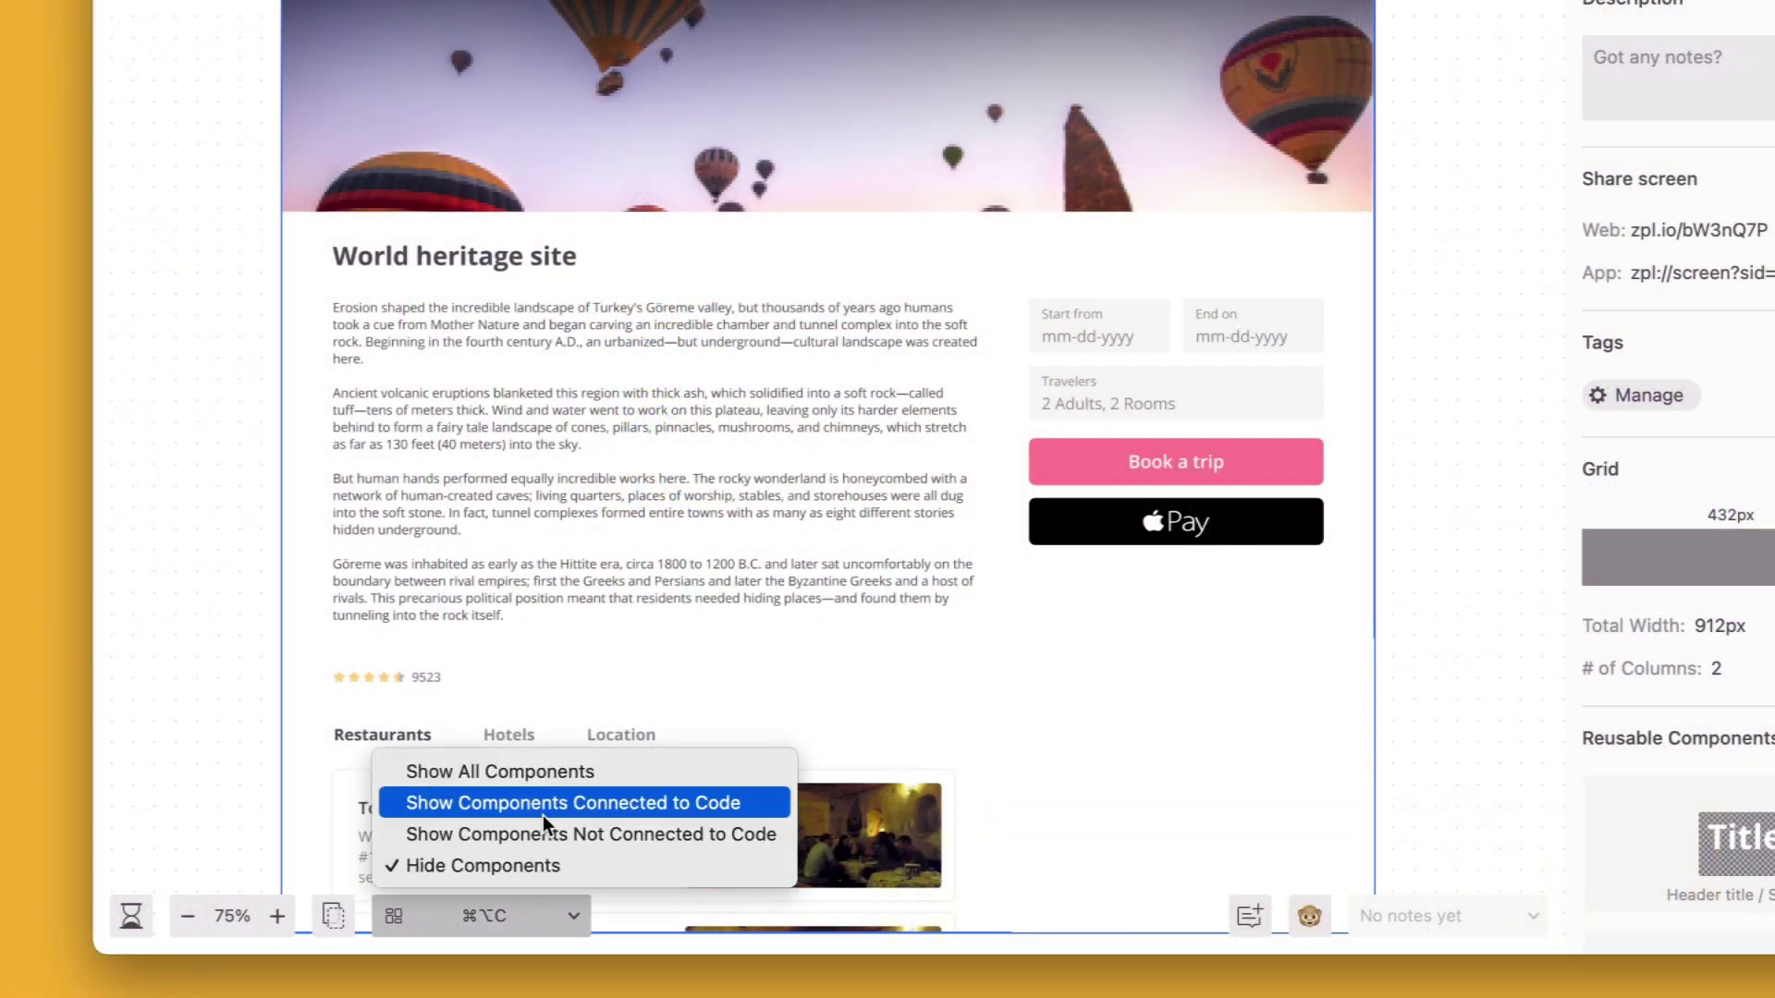
click(552, 775)
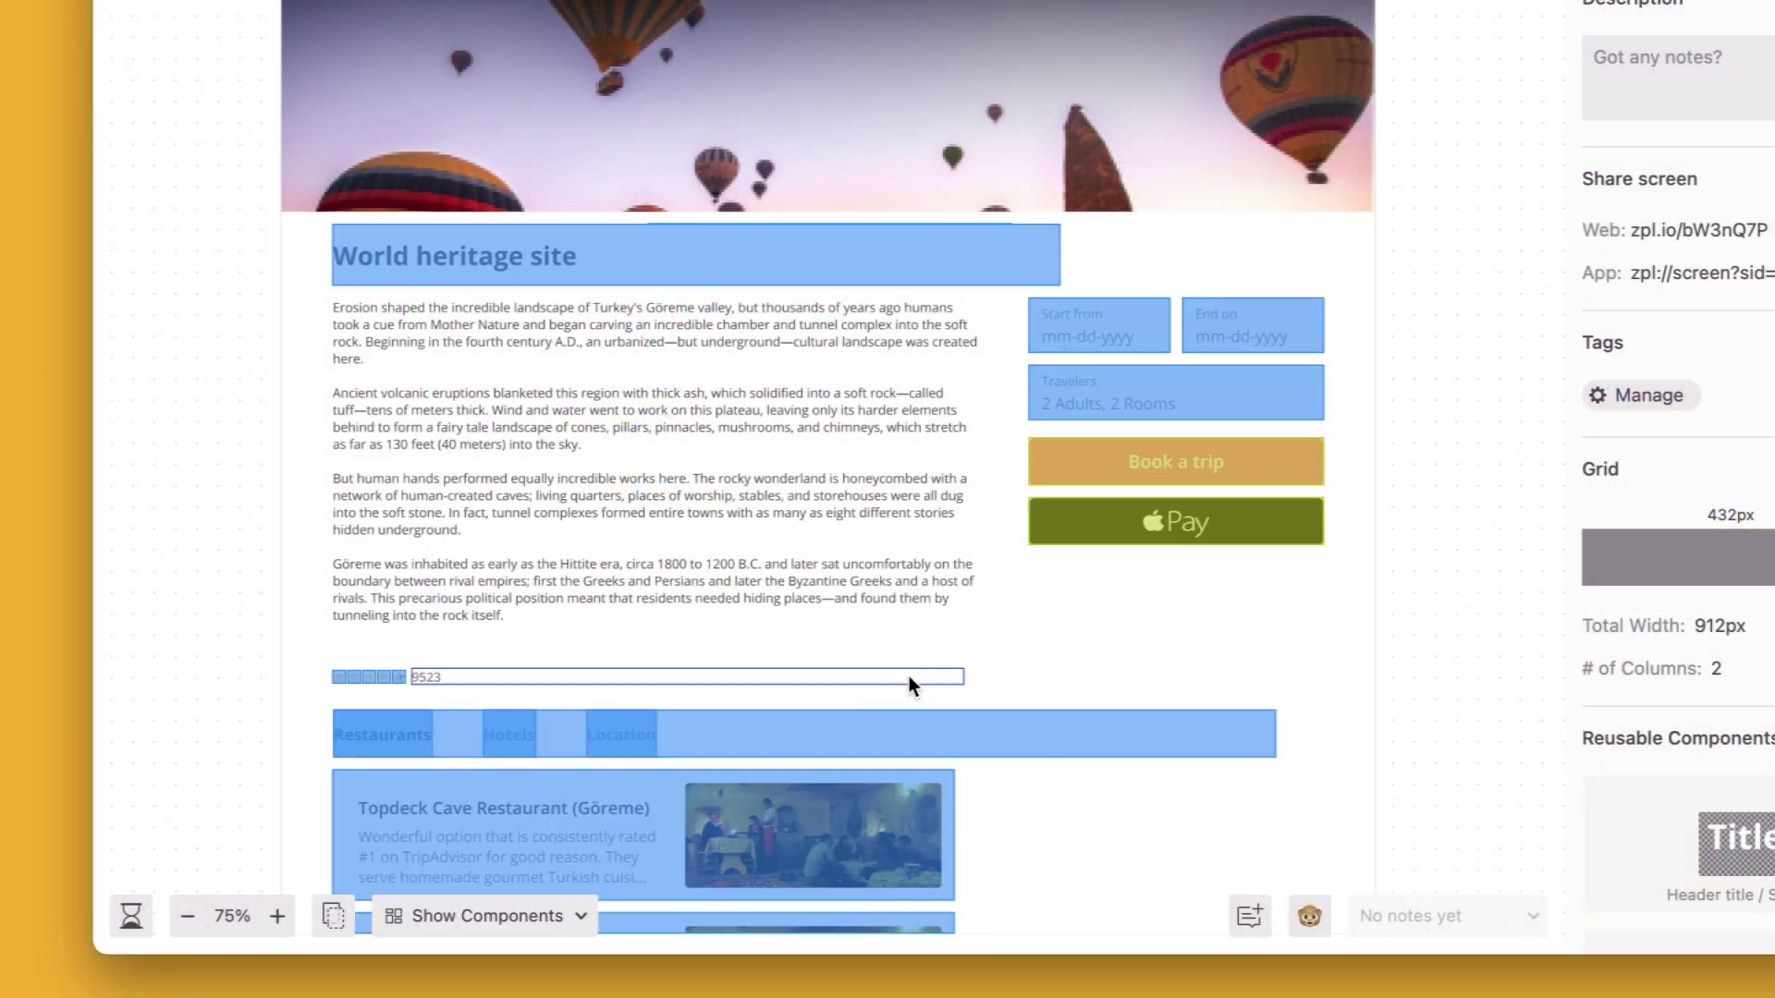
click(1283, 468)
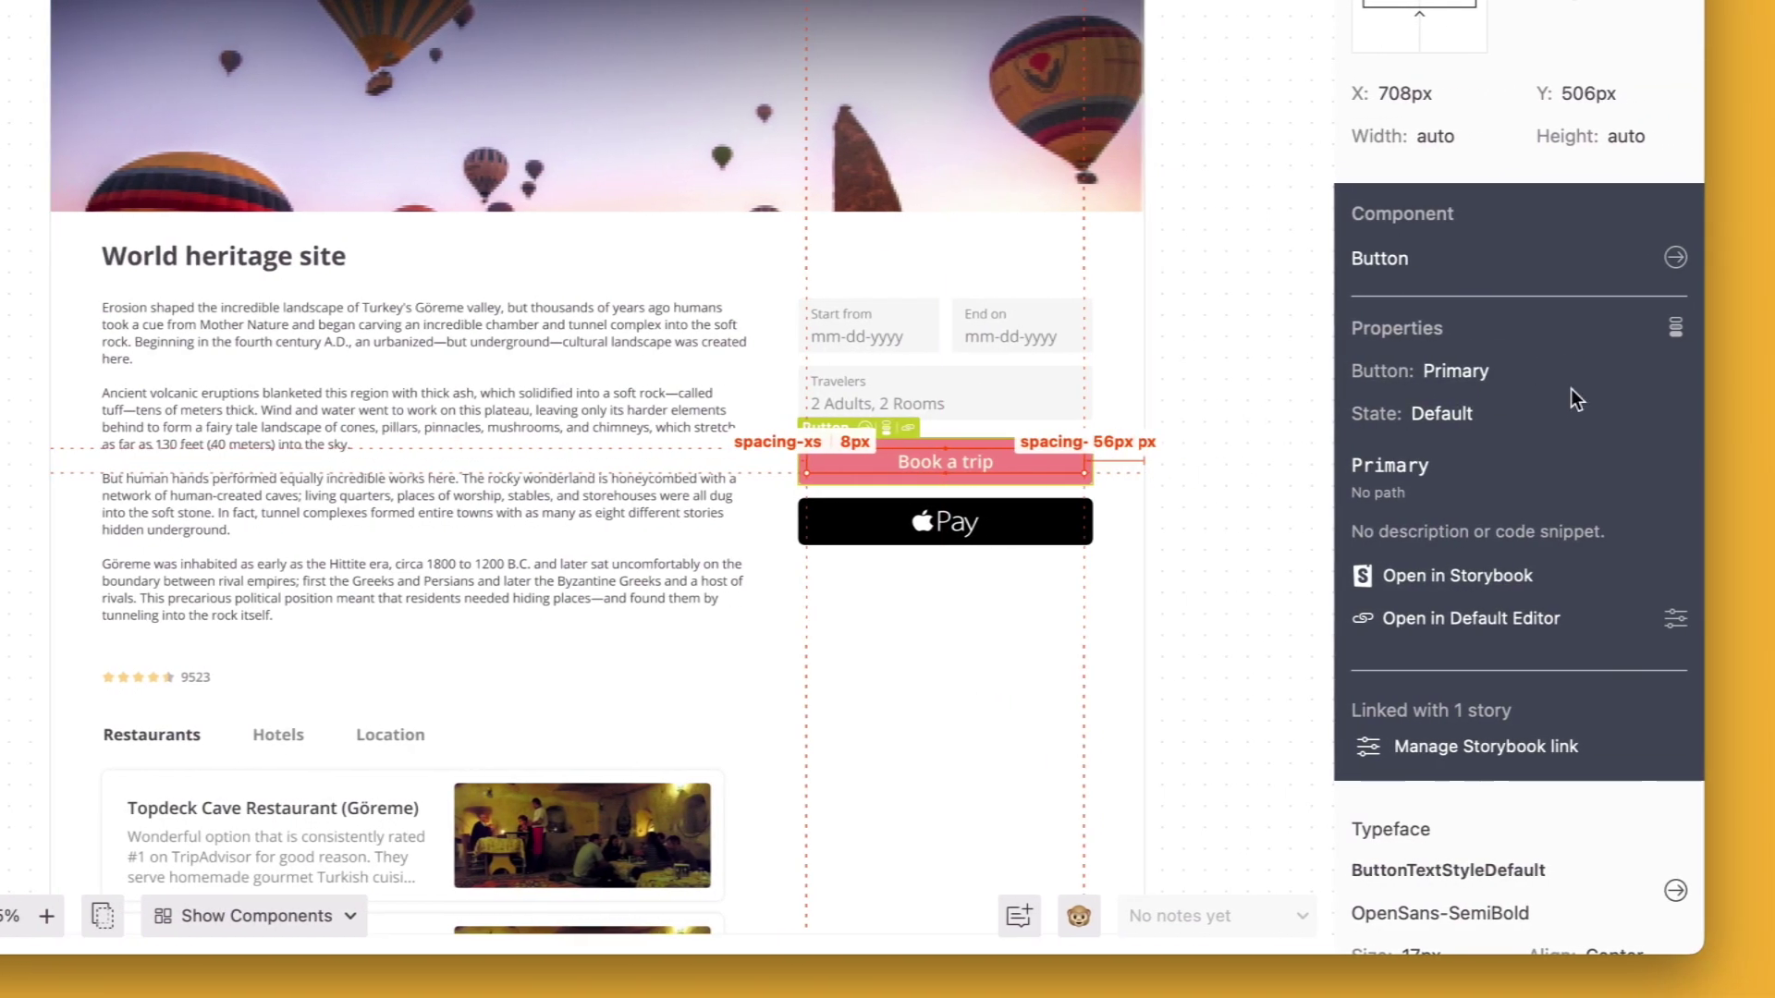
Open the Book a trip button's linked story in Storybook and scroll the storybook.js.org homepage
click(1419, 580)
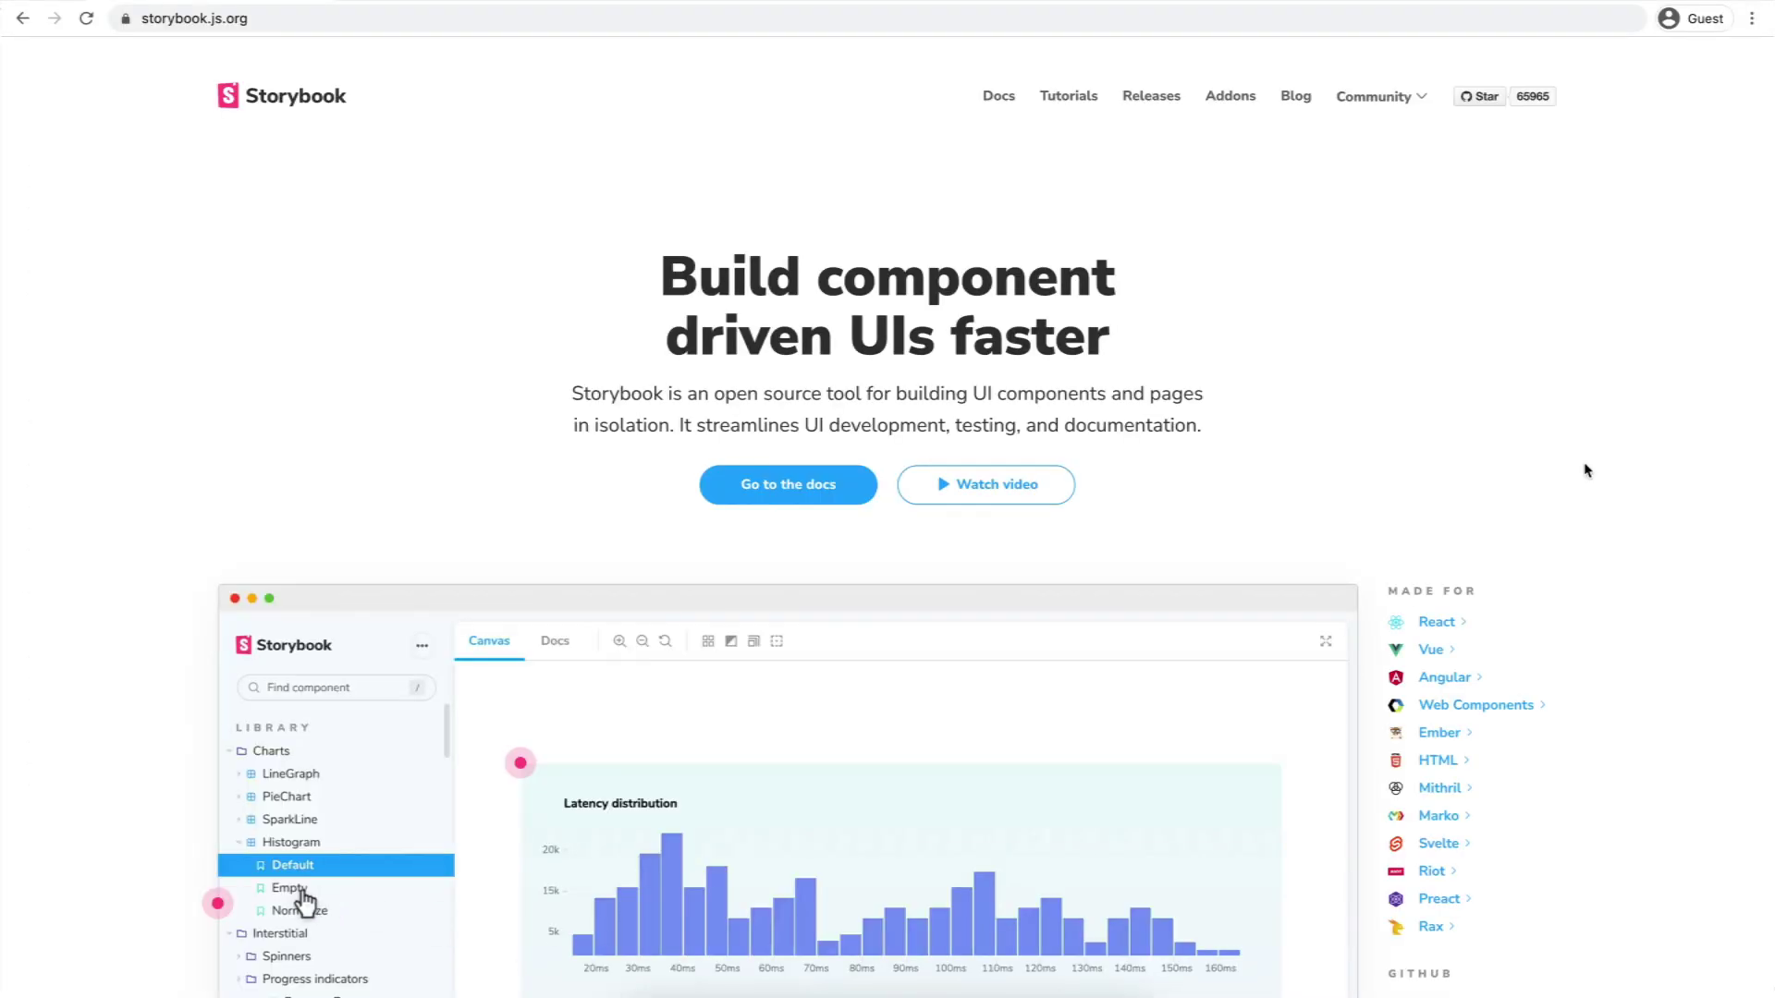
scroll(1587, 471, down, 3)
scroll(1586, 472, down, 7)
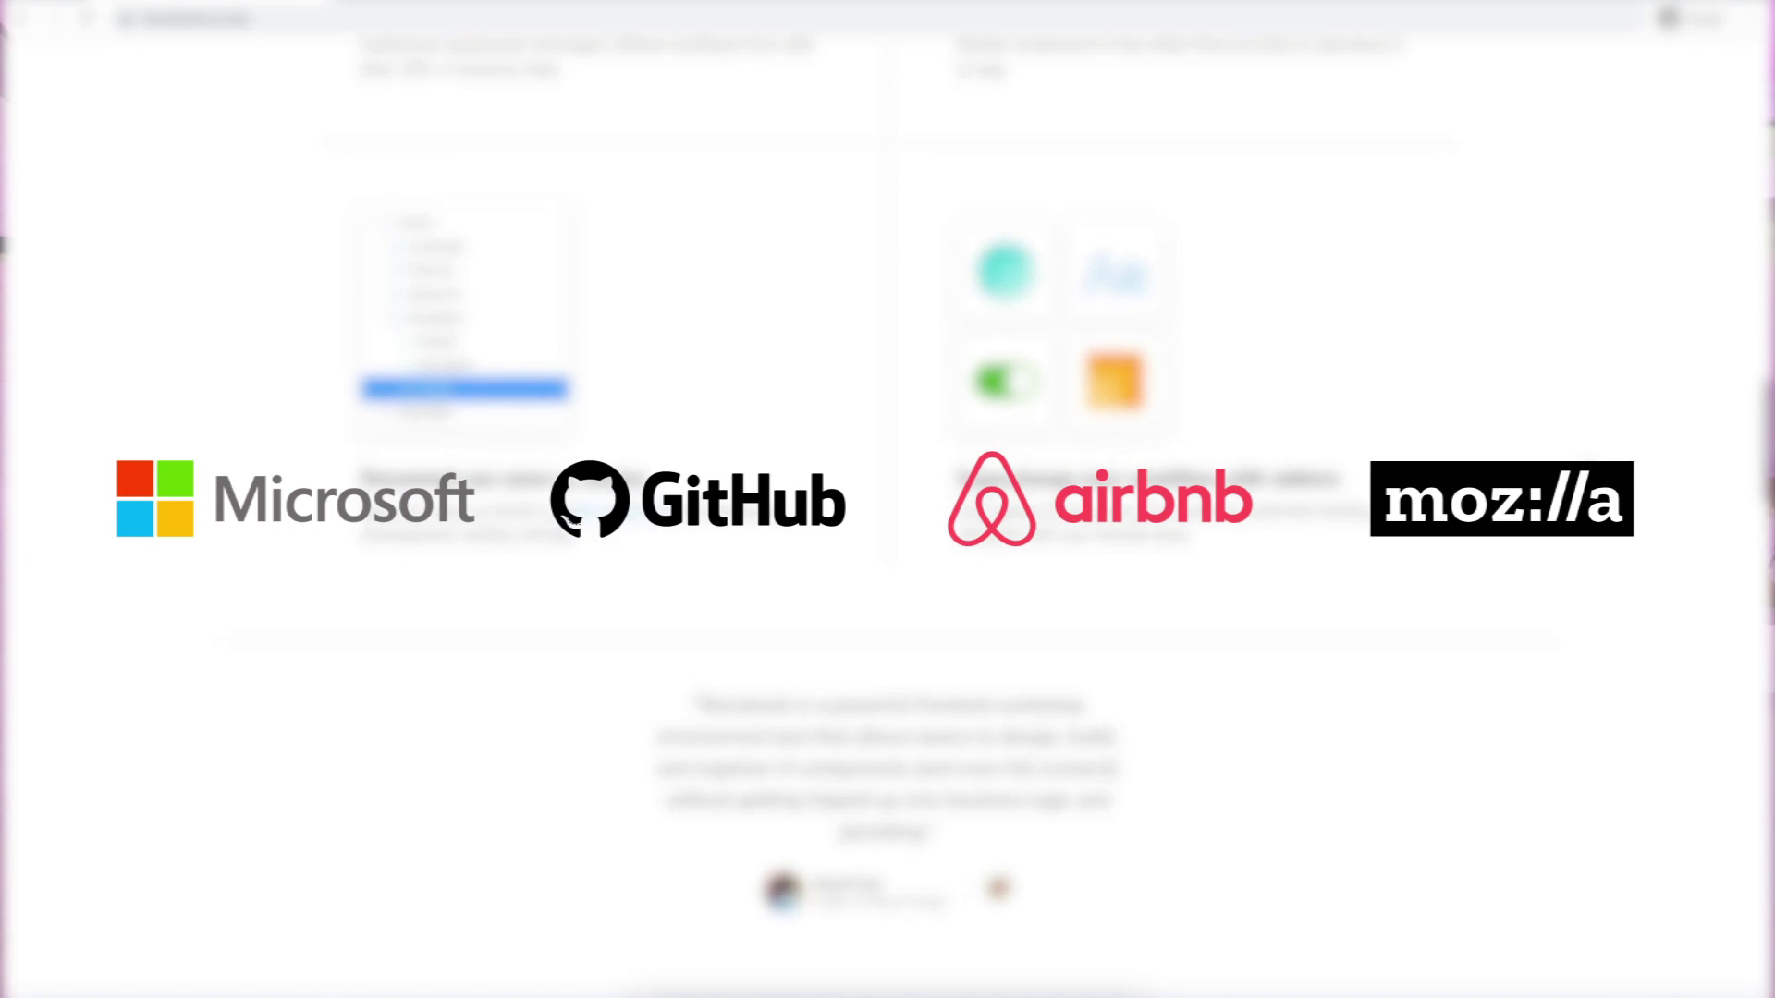
scroll(887, 499, down, 8)
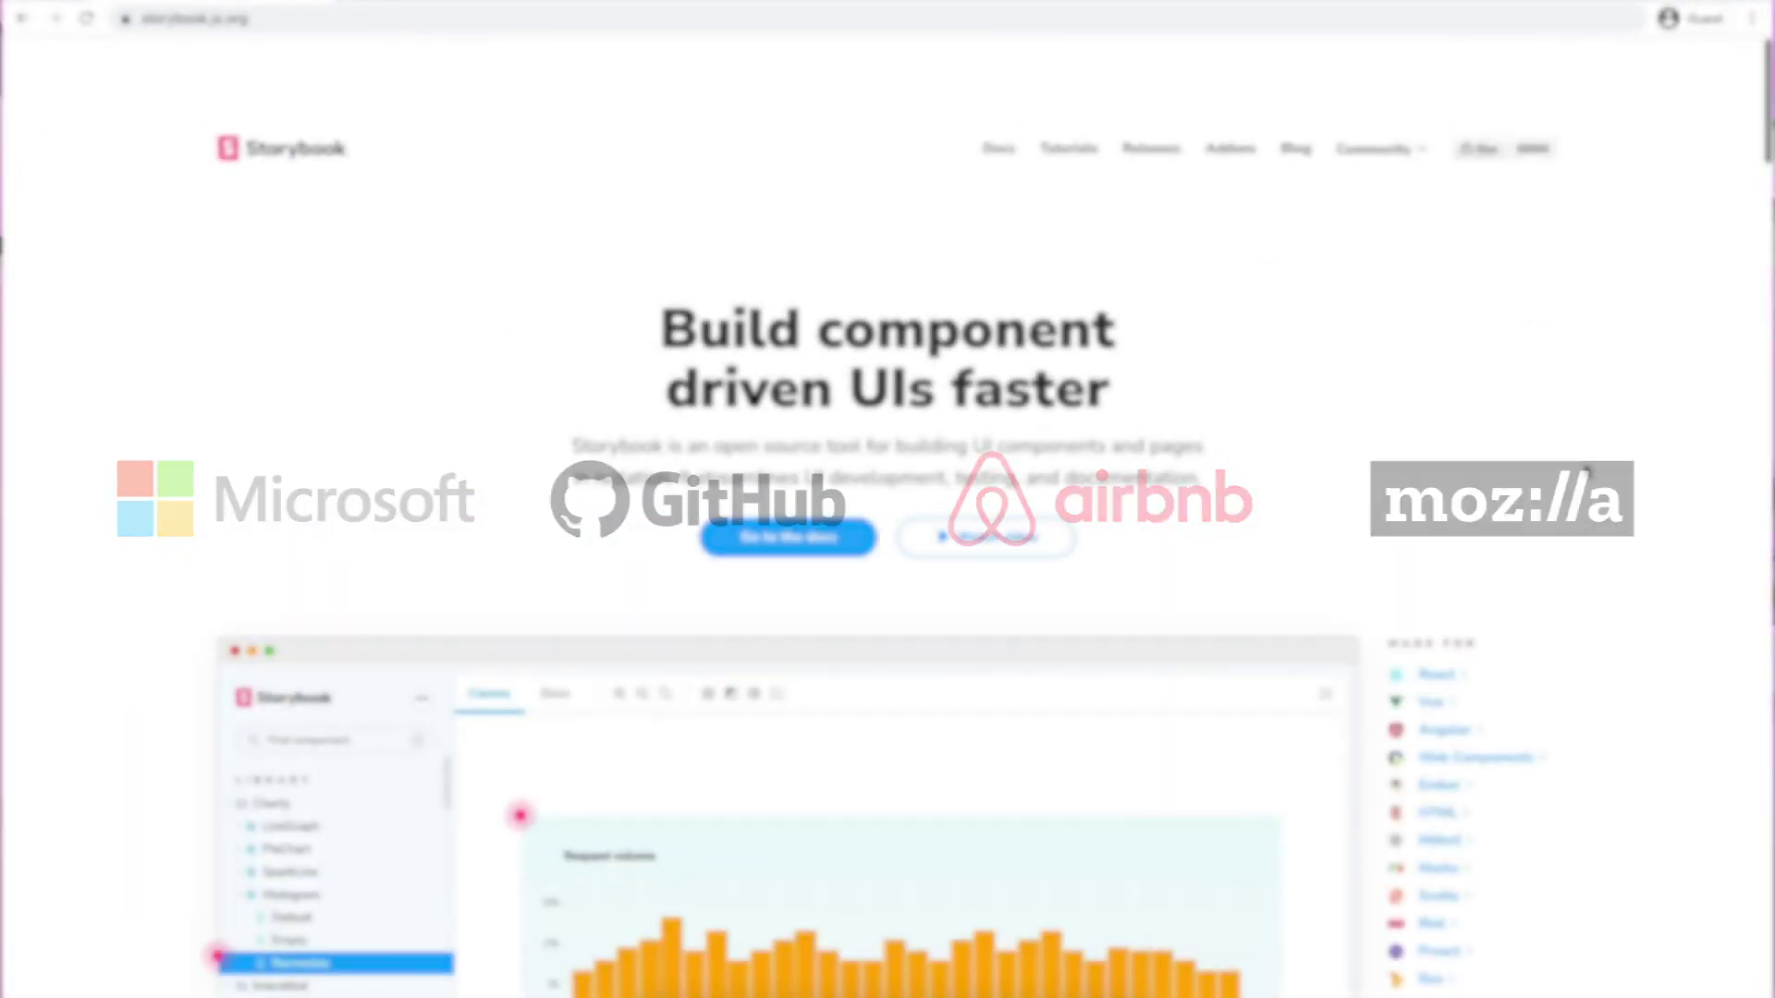
Play the Storybook for frontend development video and skip ahead through it
click(1010, 479)
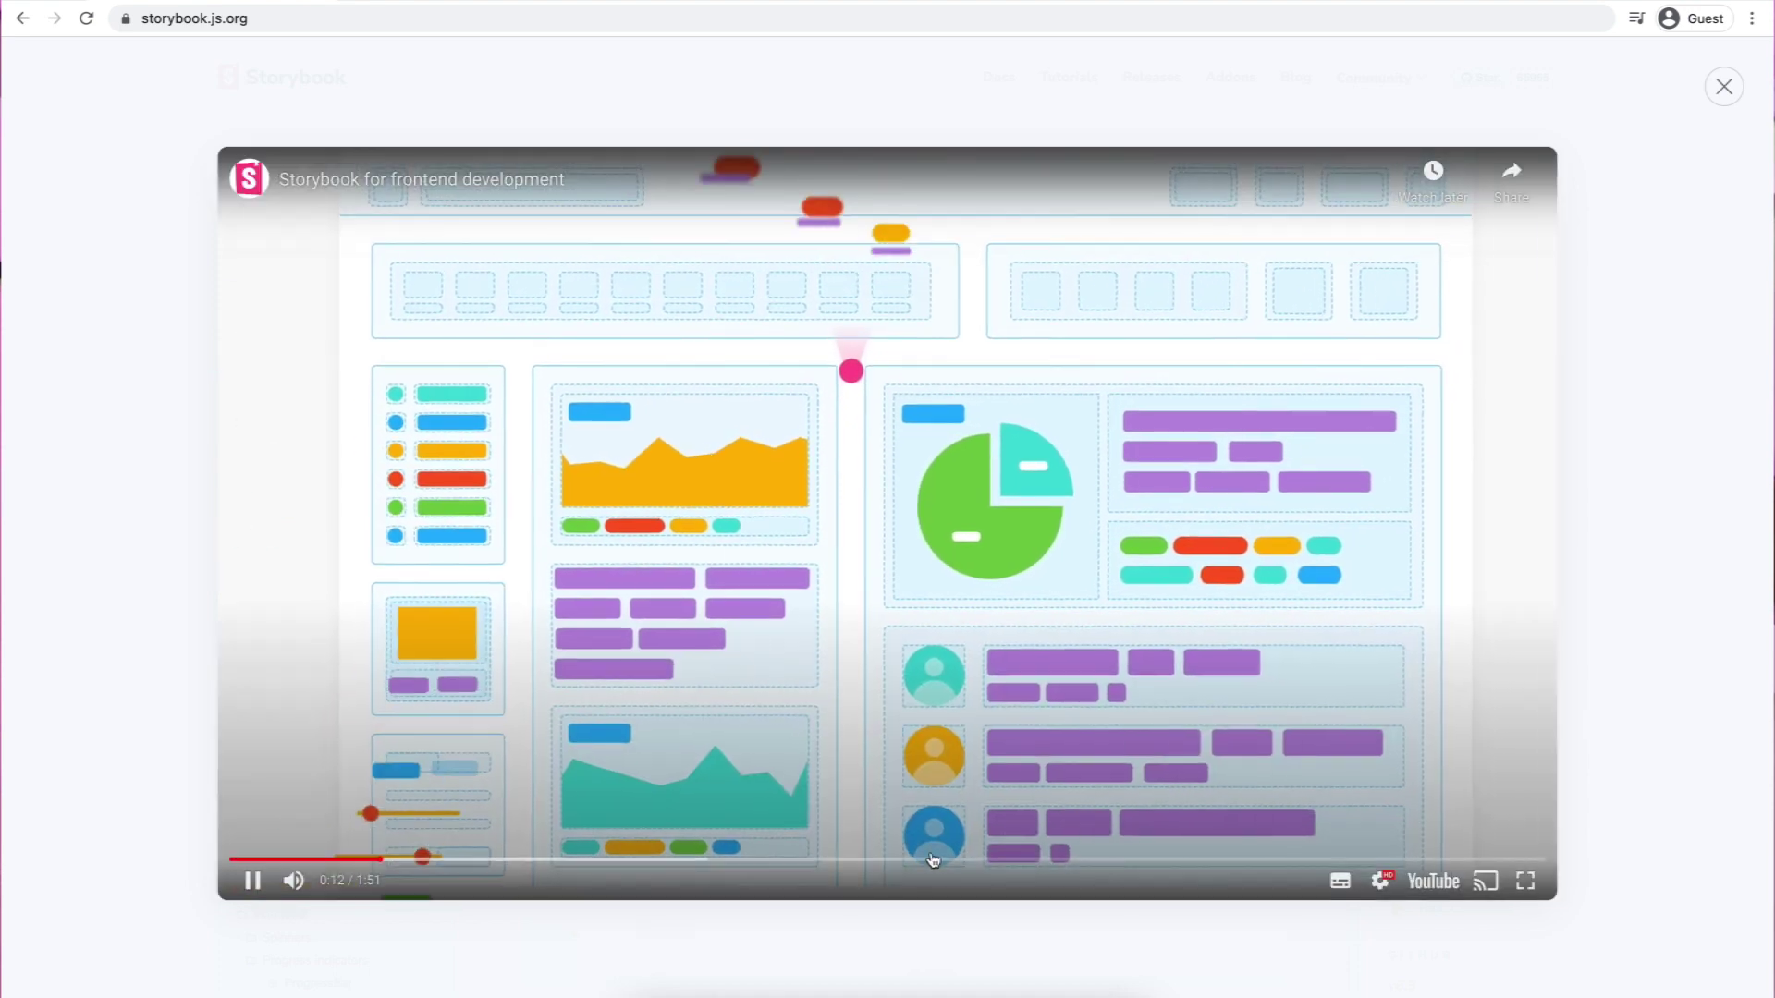
click(916, 863)
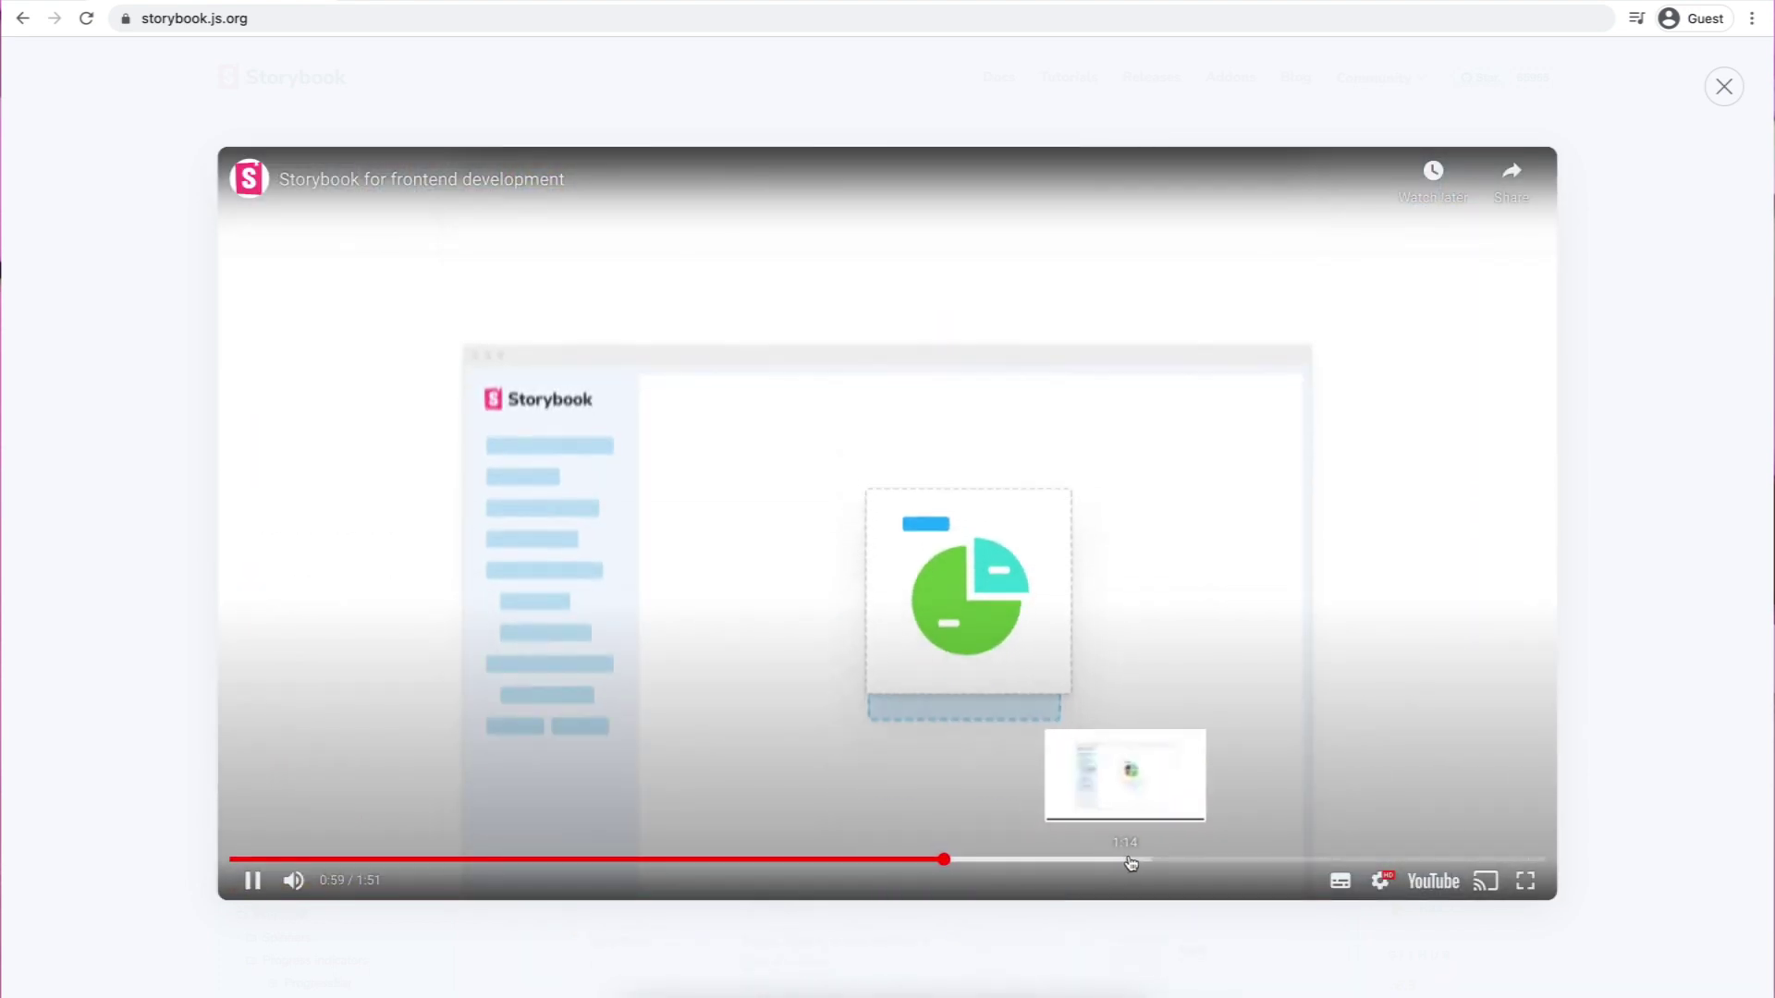
click(1286, 861)
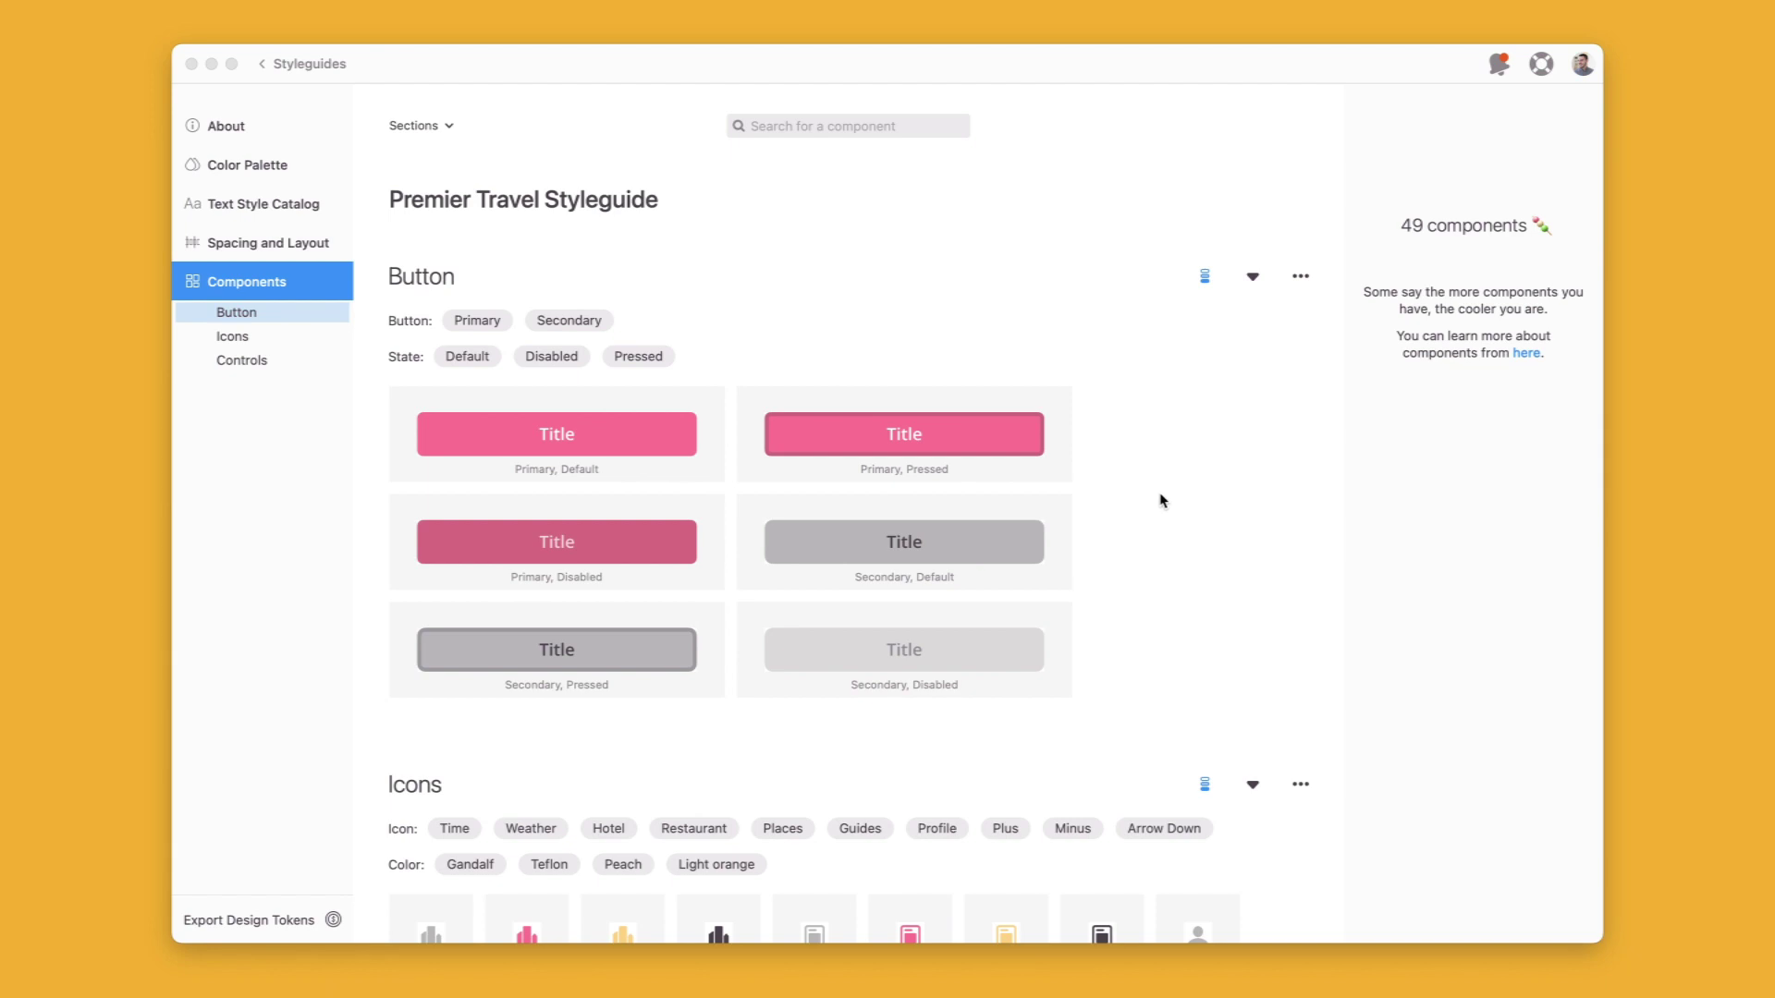
Inspect the Primary, Default button's Title layer, then switch over to the code editor
scroll(1162, 500, down, 10)
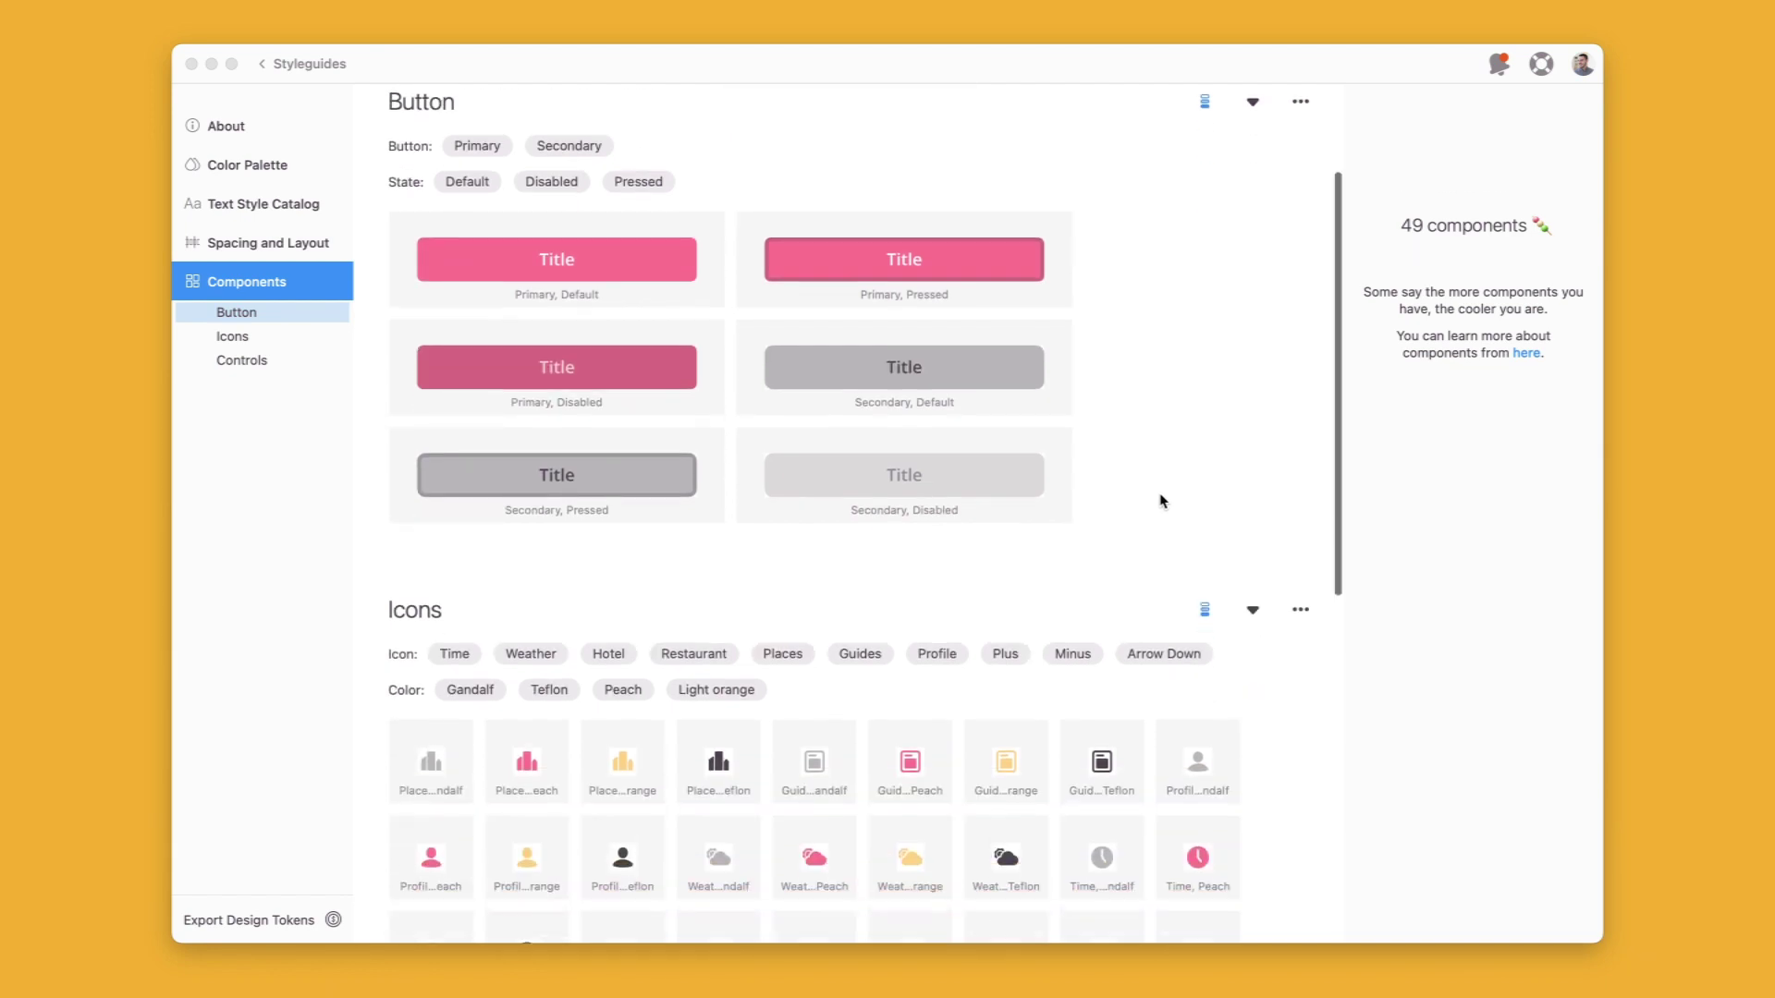
scroll(1162, 500, up, 10)
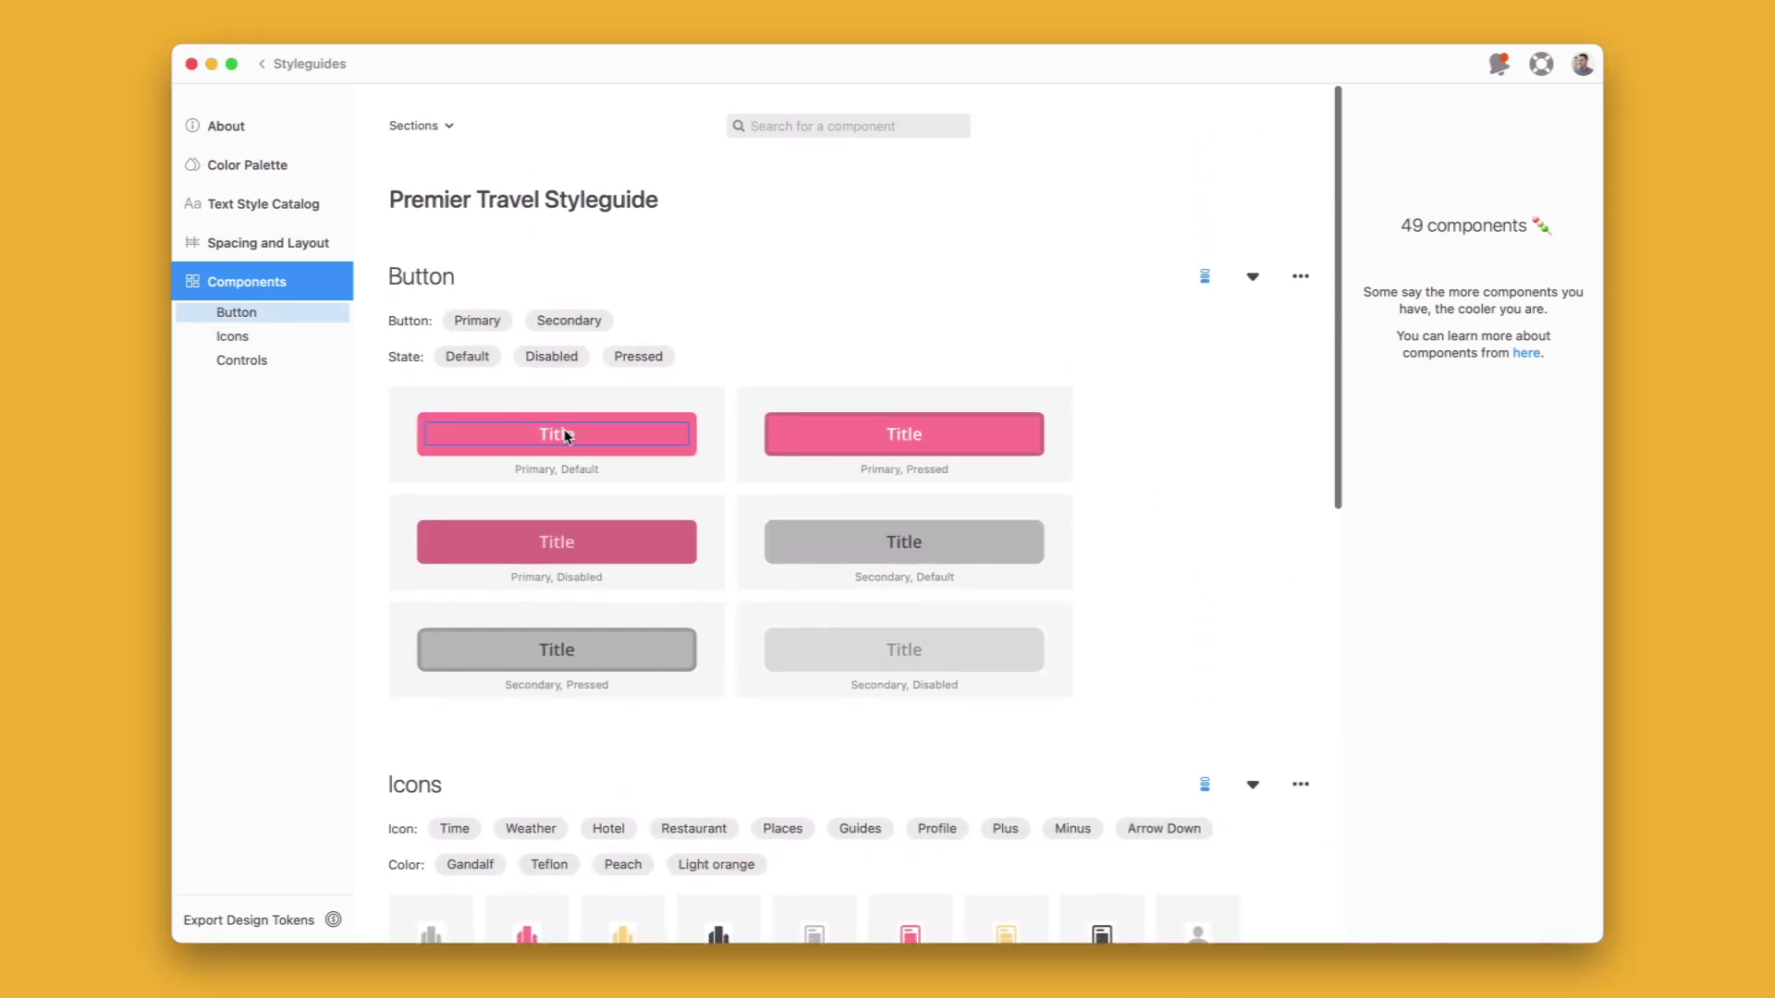
click(565, 433)
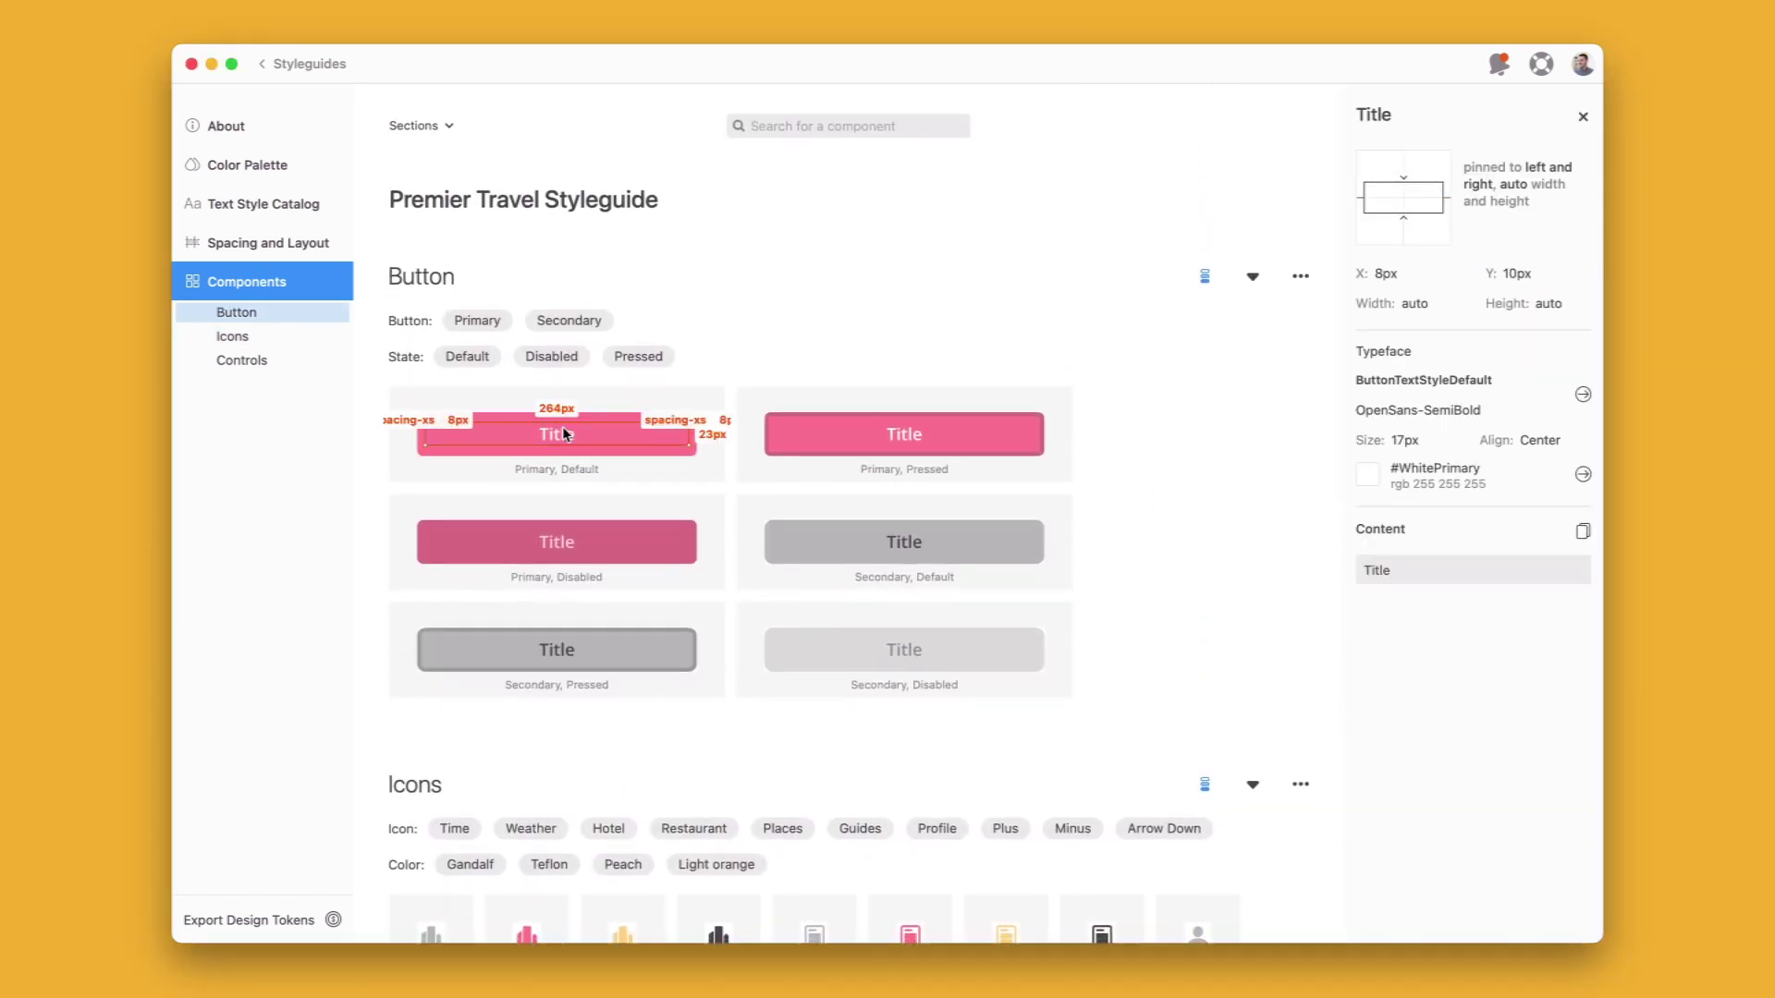
click(851, 373)
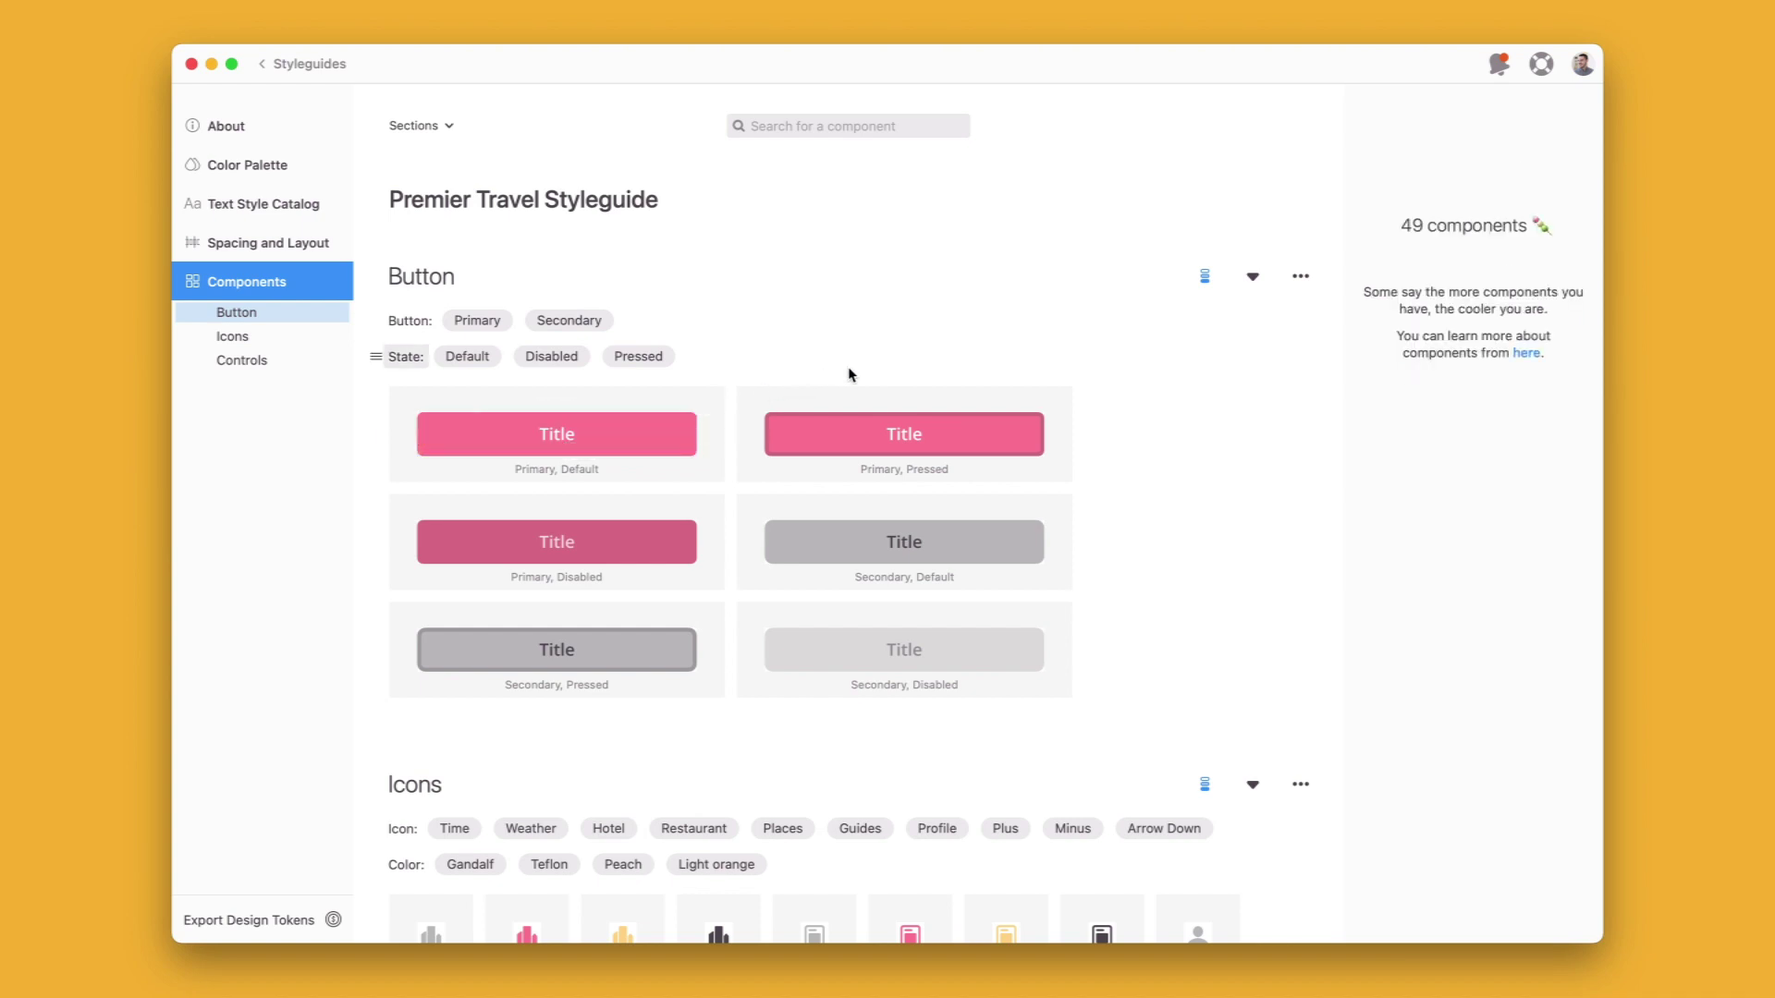
key(ctrl+Left)
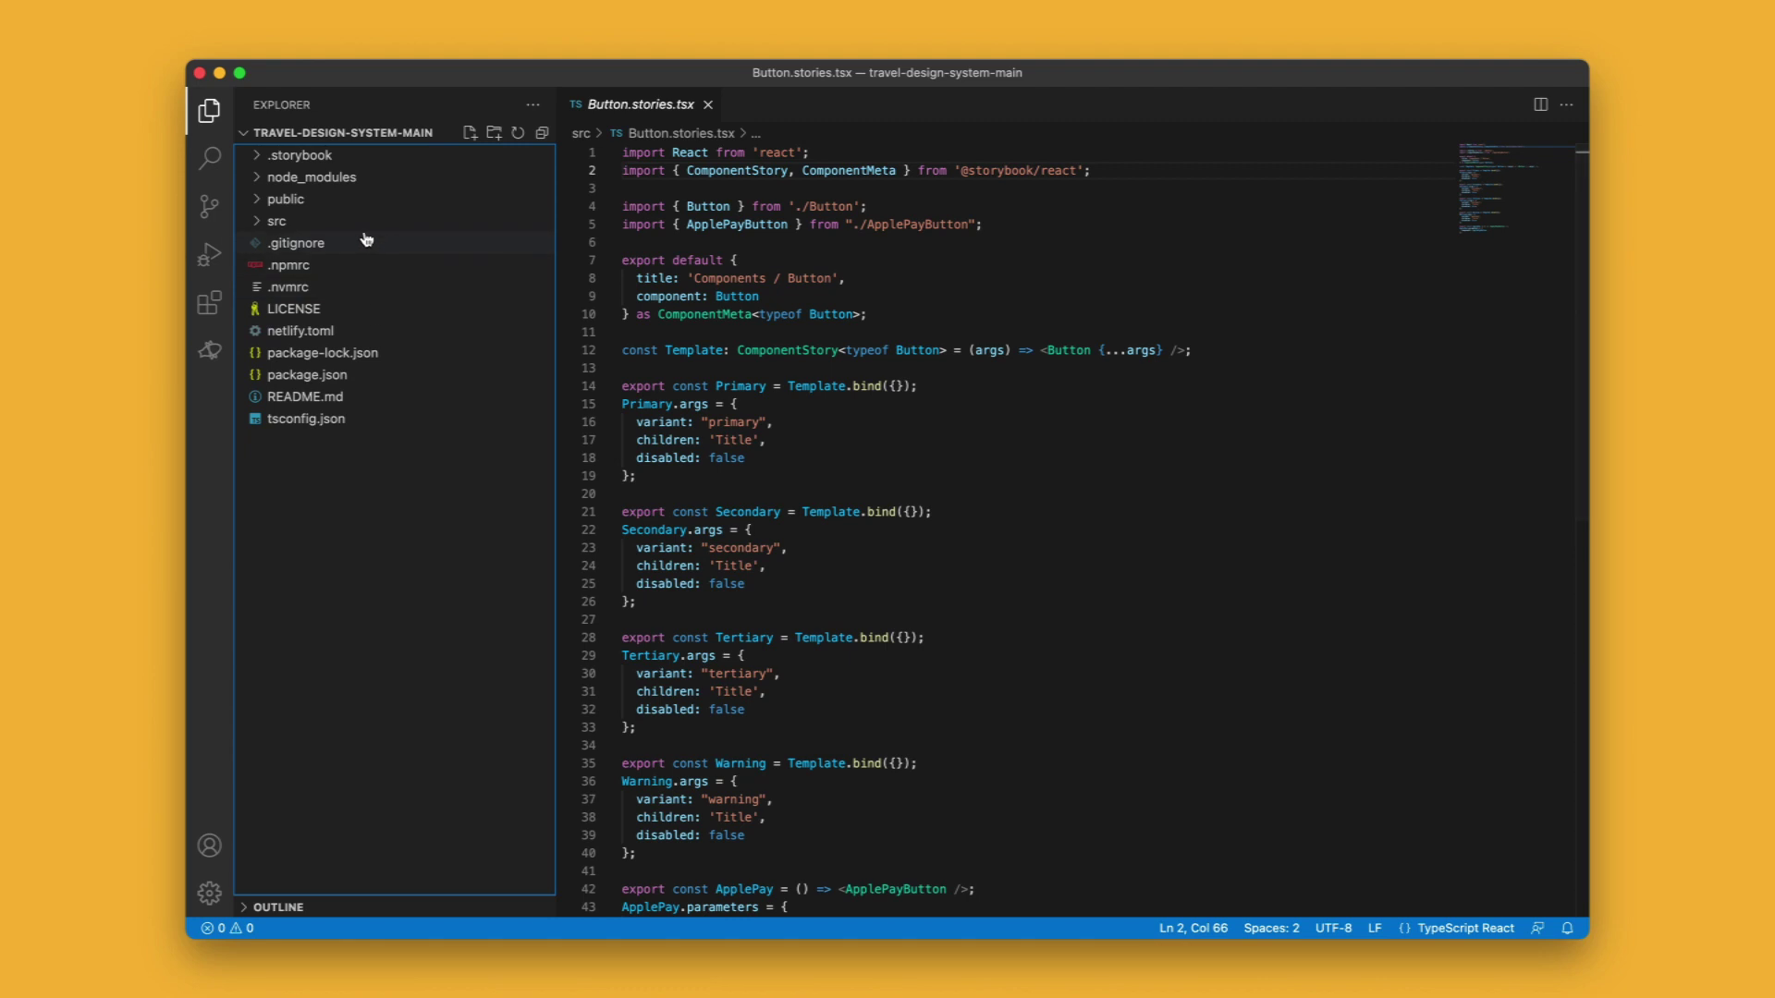
Open .storybook/main.js, then src/Introduction.stories.mdx in the VS Code editor
click(326, 157)
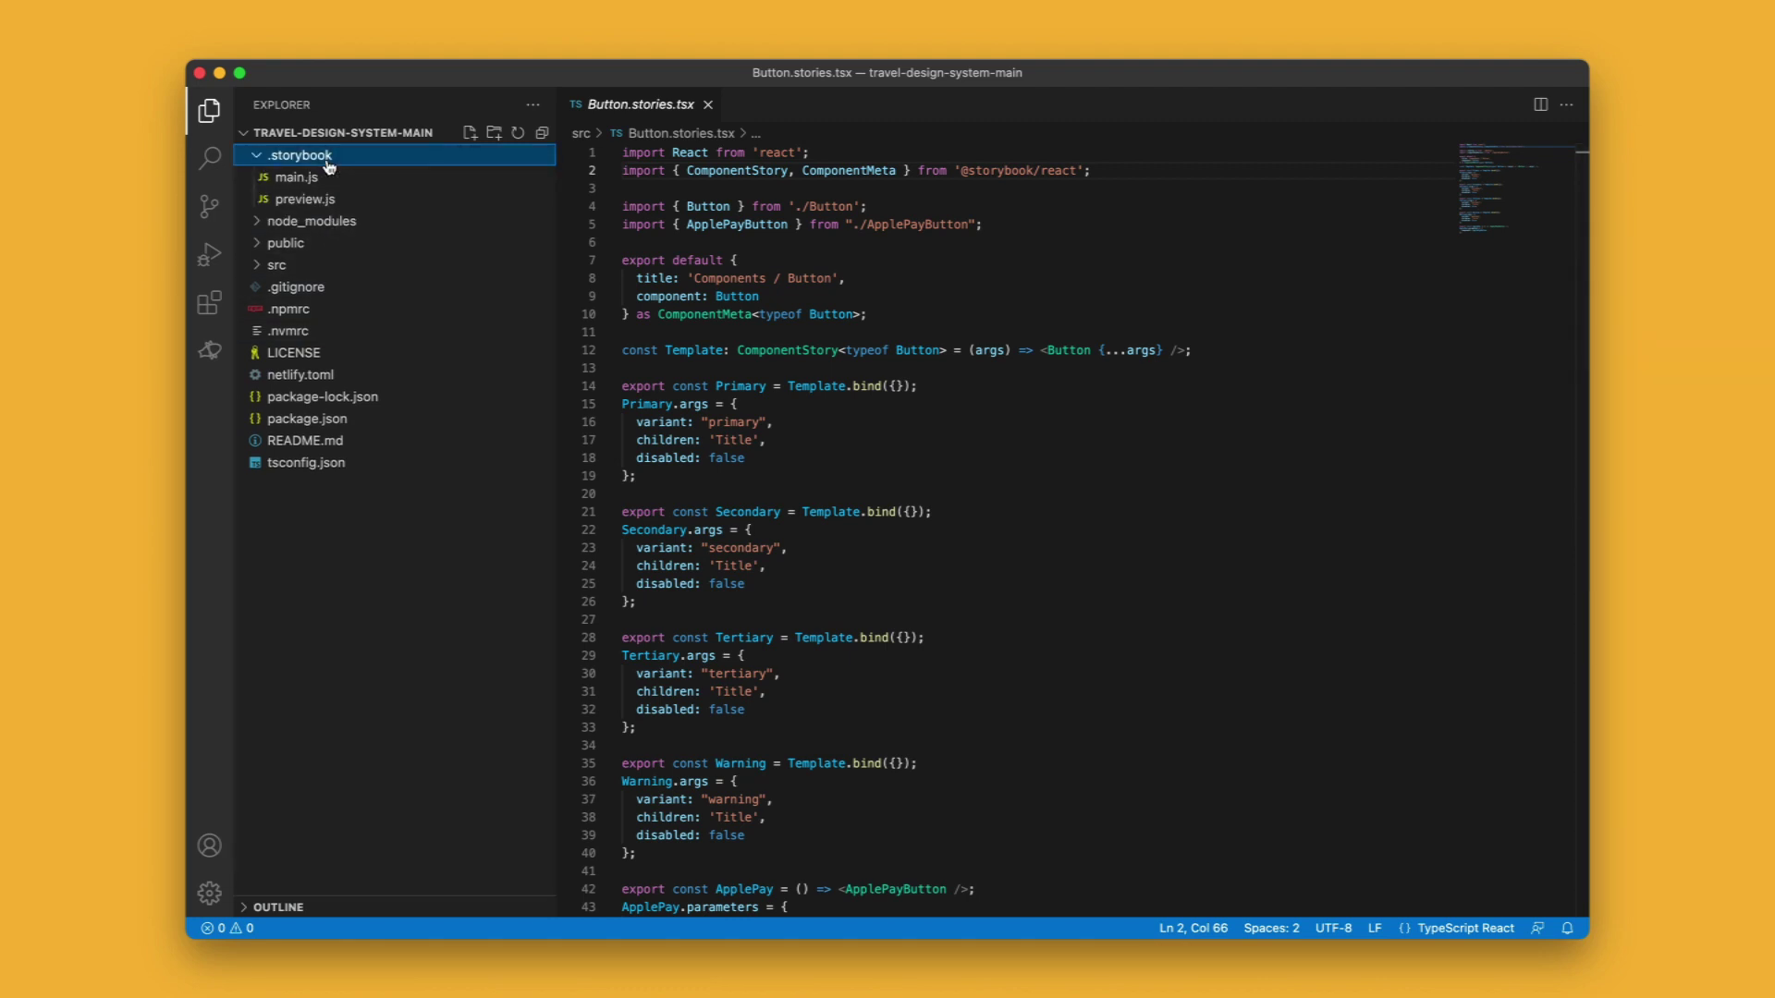
click(325, 180)
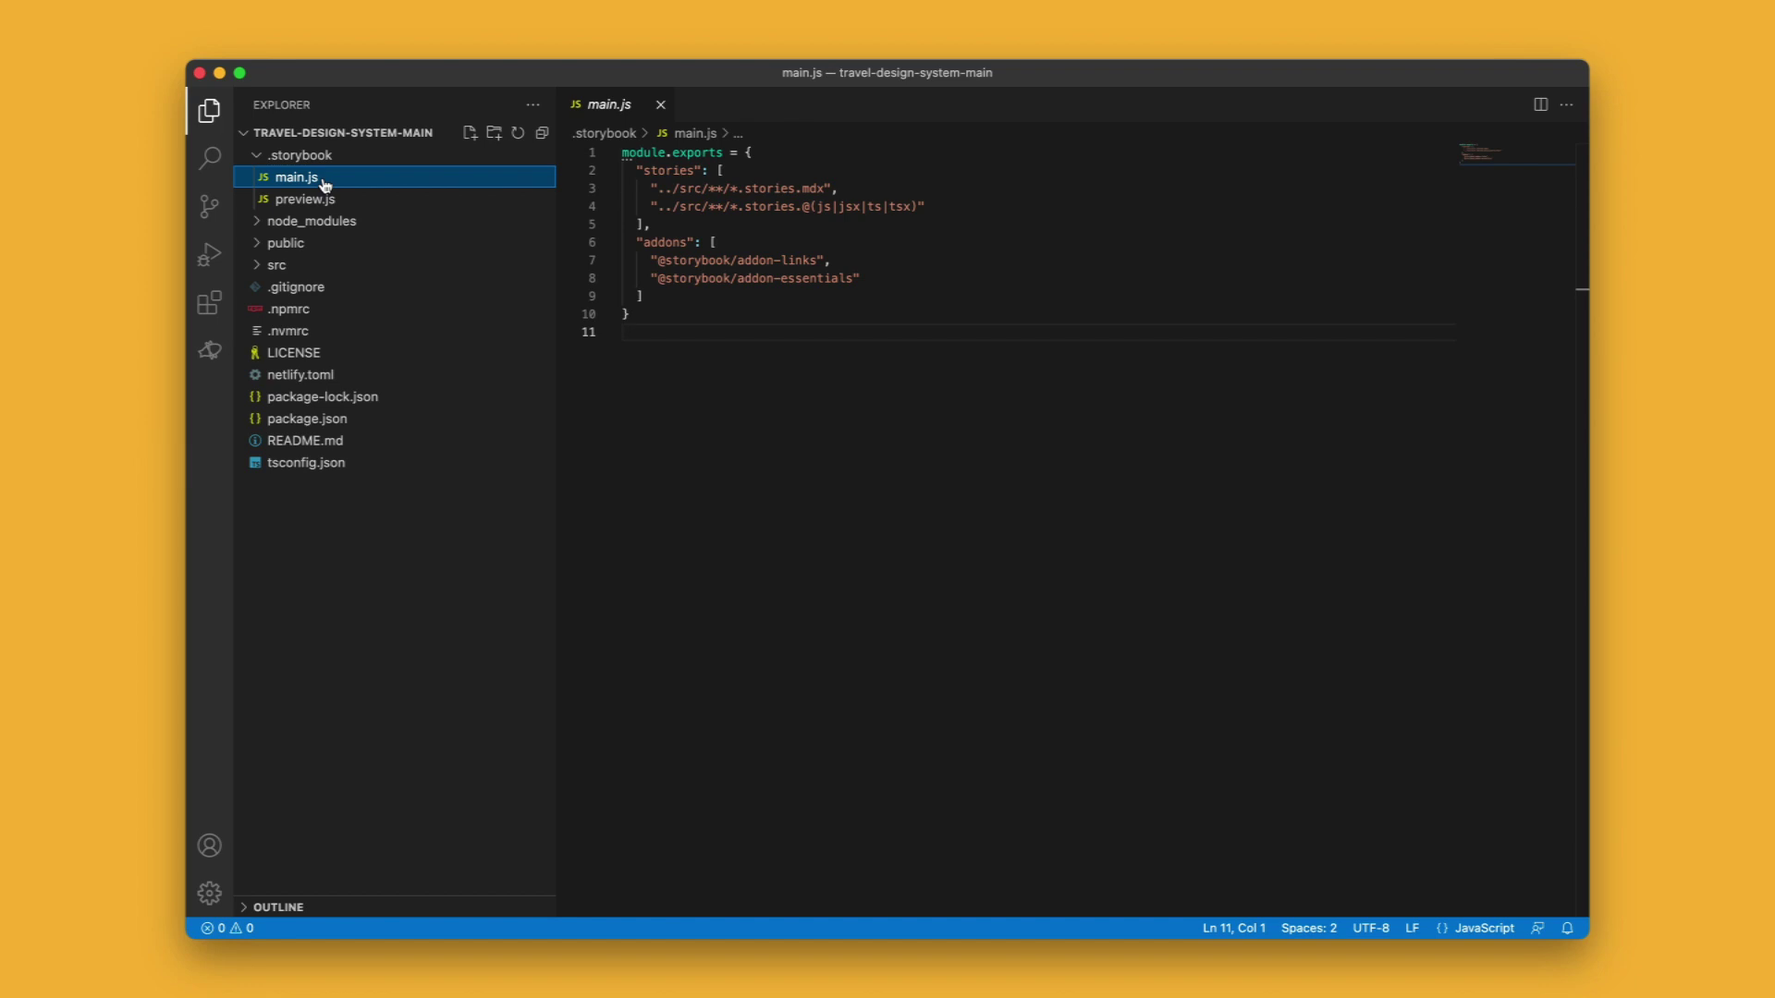
click(318, 268)
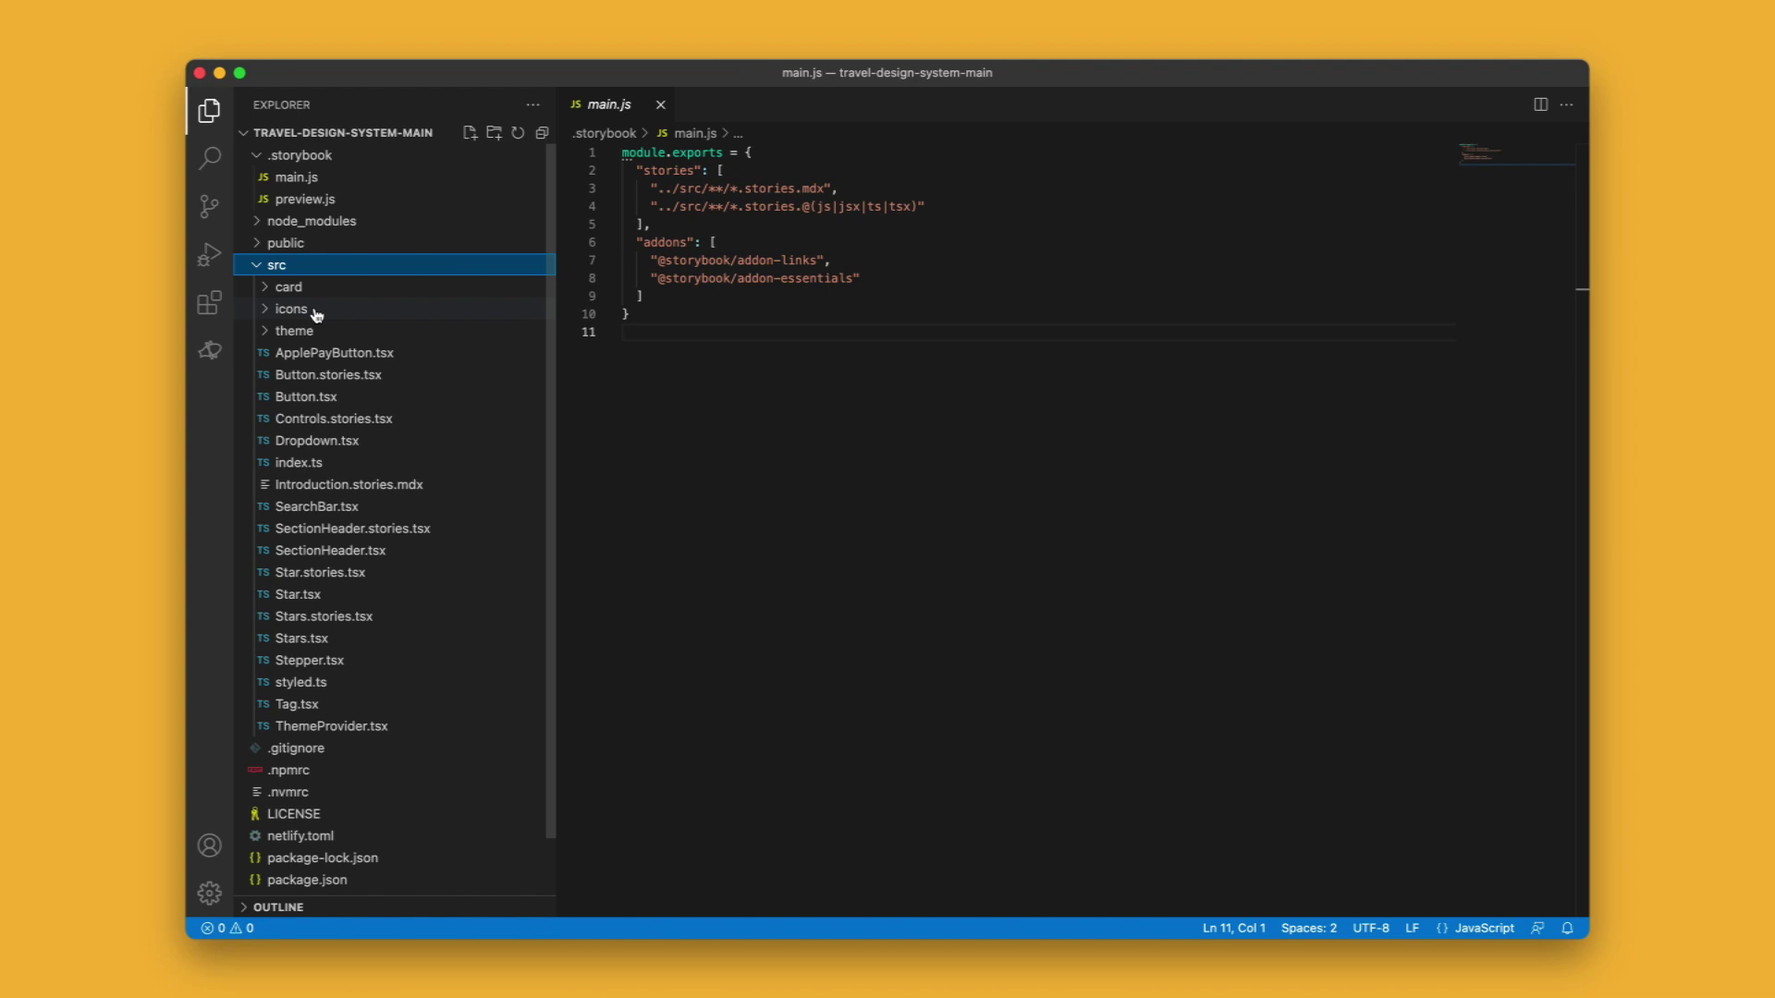
click(326, 486)
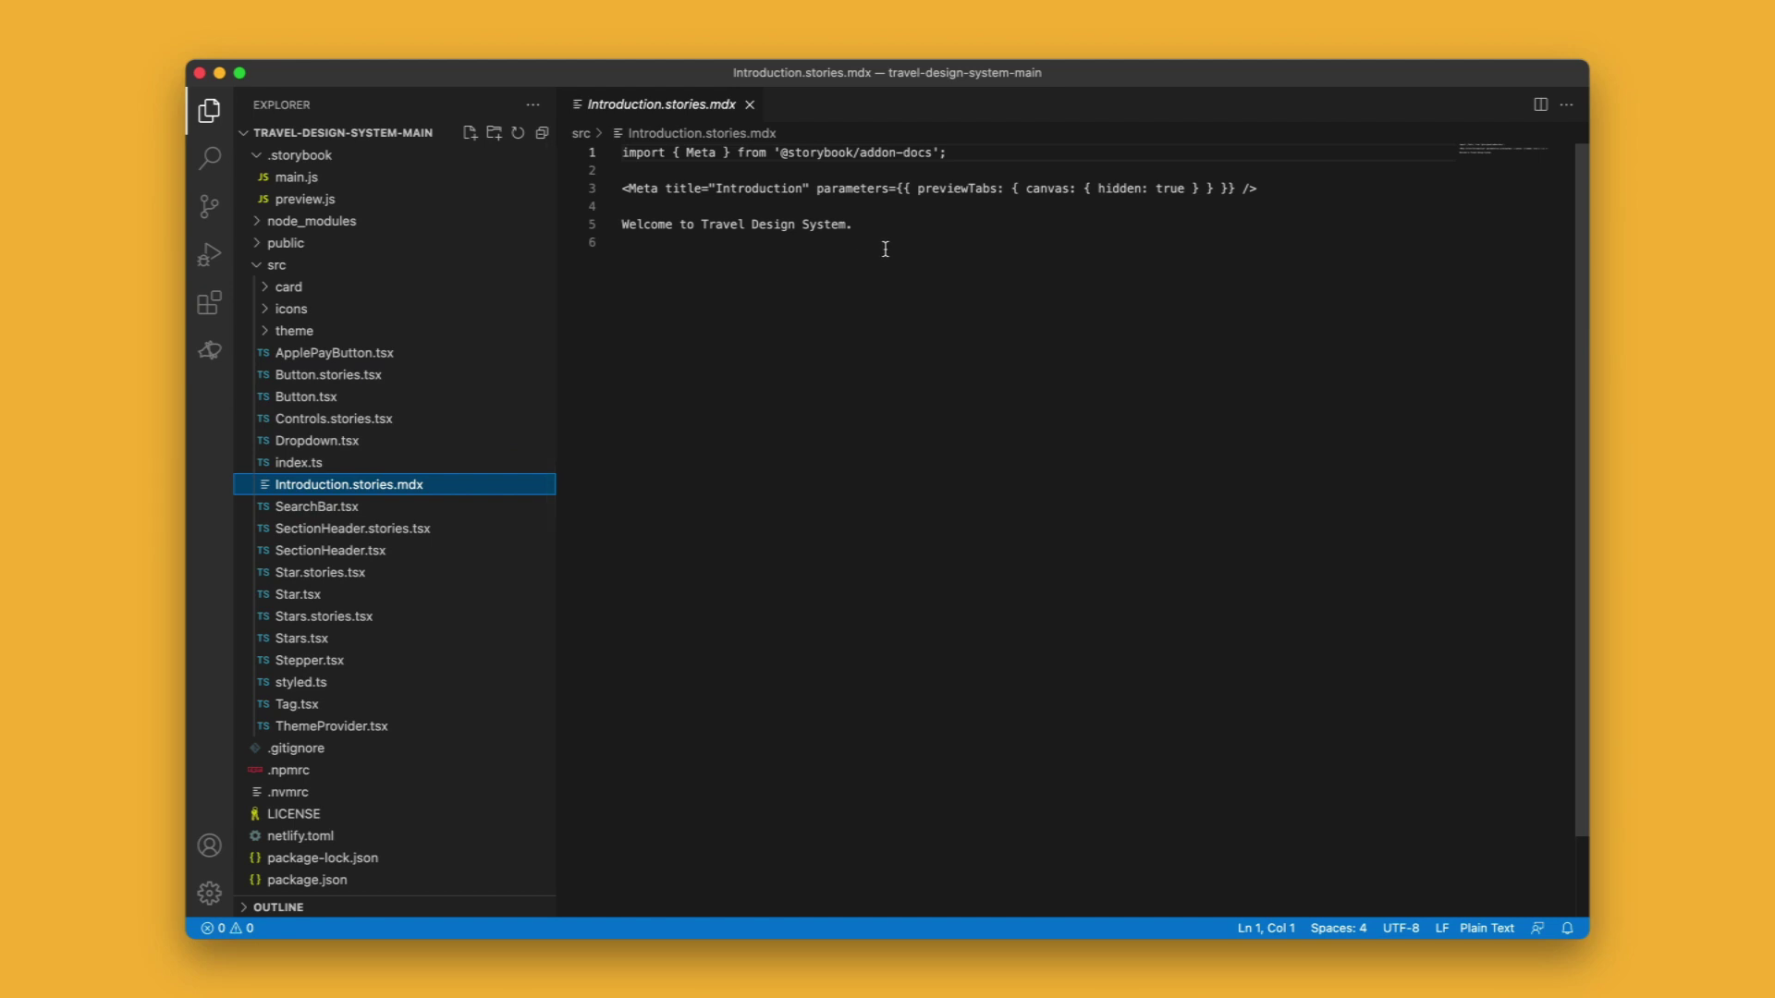
click(1246, 316)
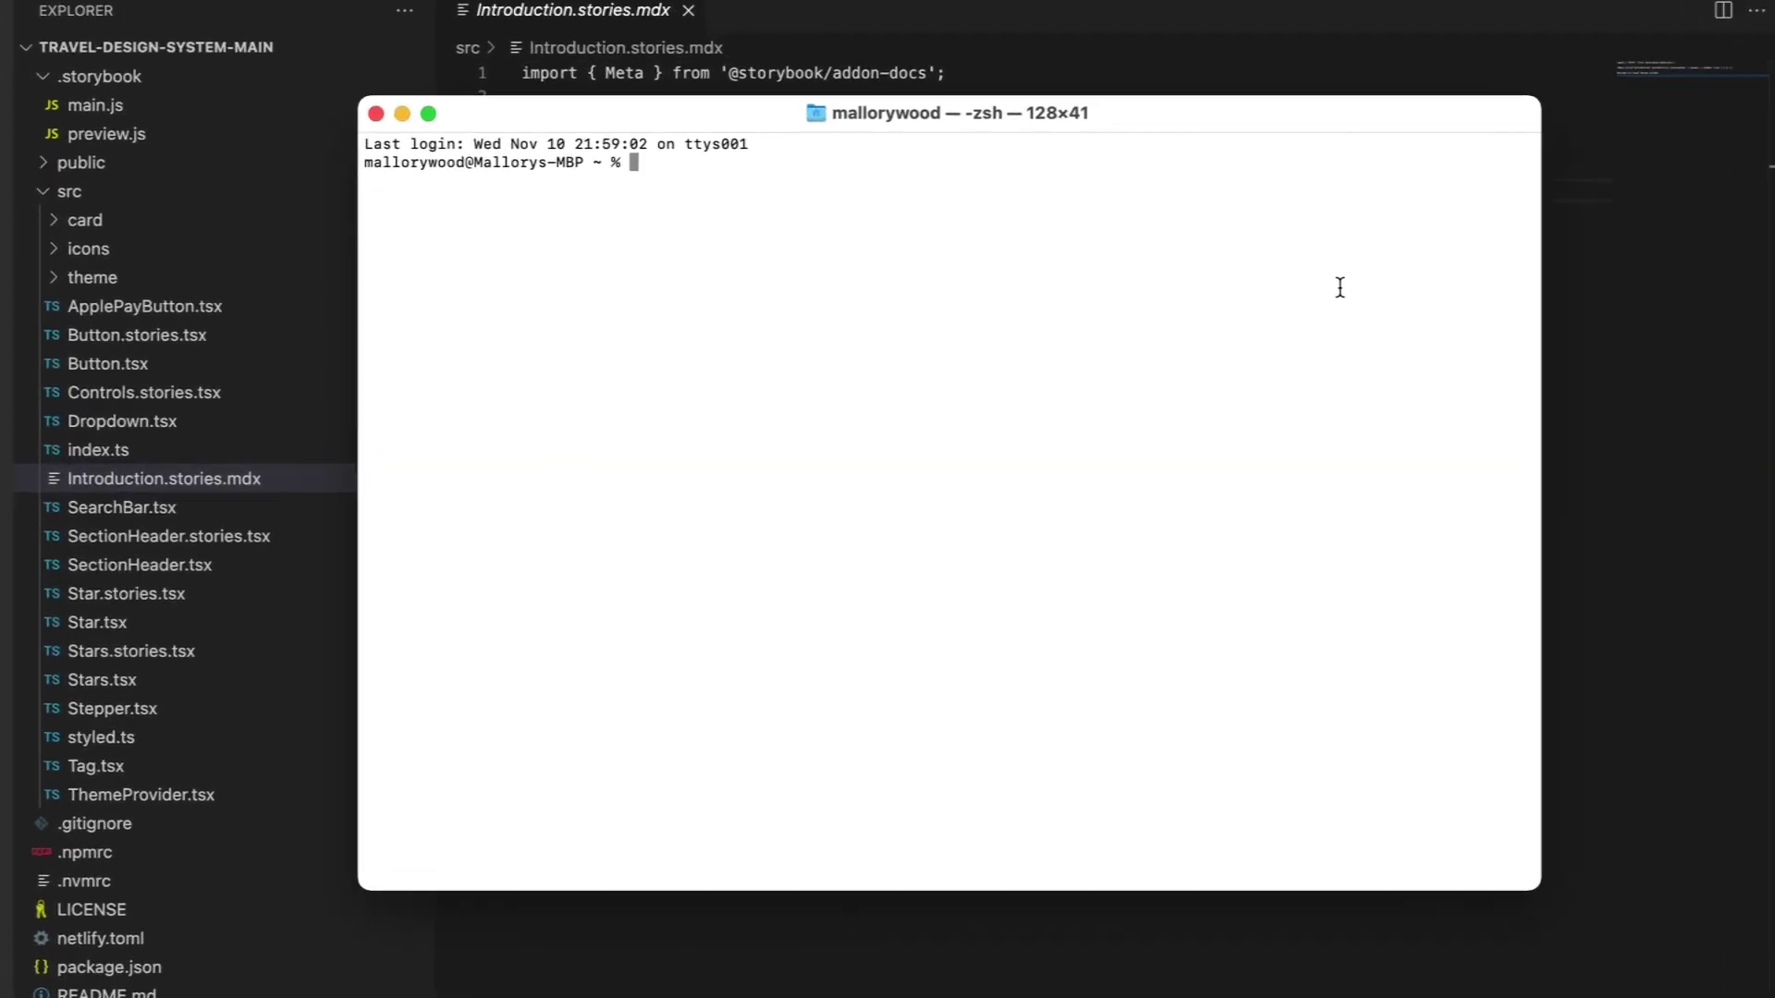
Change into the travel-design-system-main folder and run npm i to install dependencies
text(cd)
text(/Users/mallorywood/Desktop/travel-design-system-main)
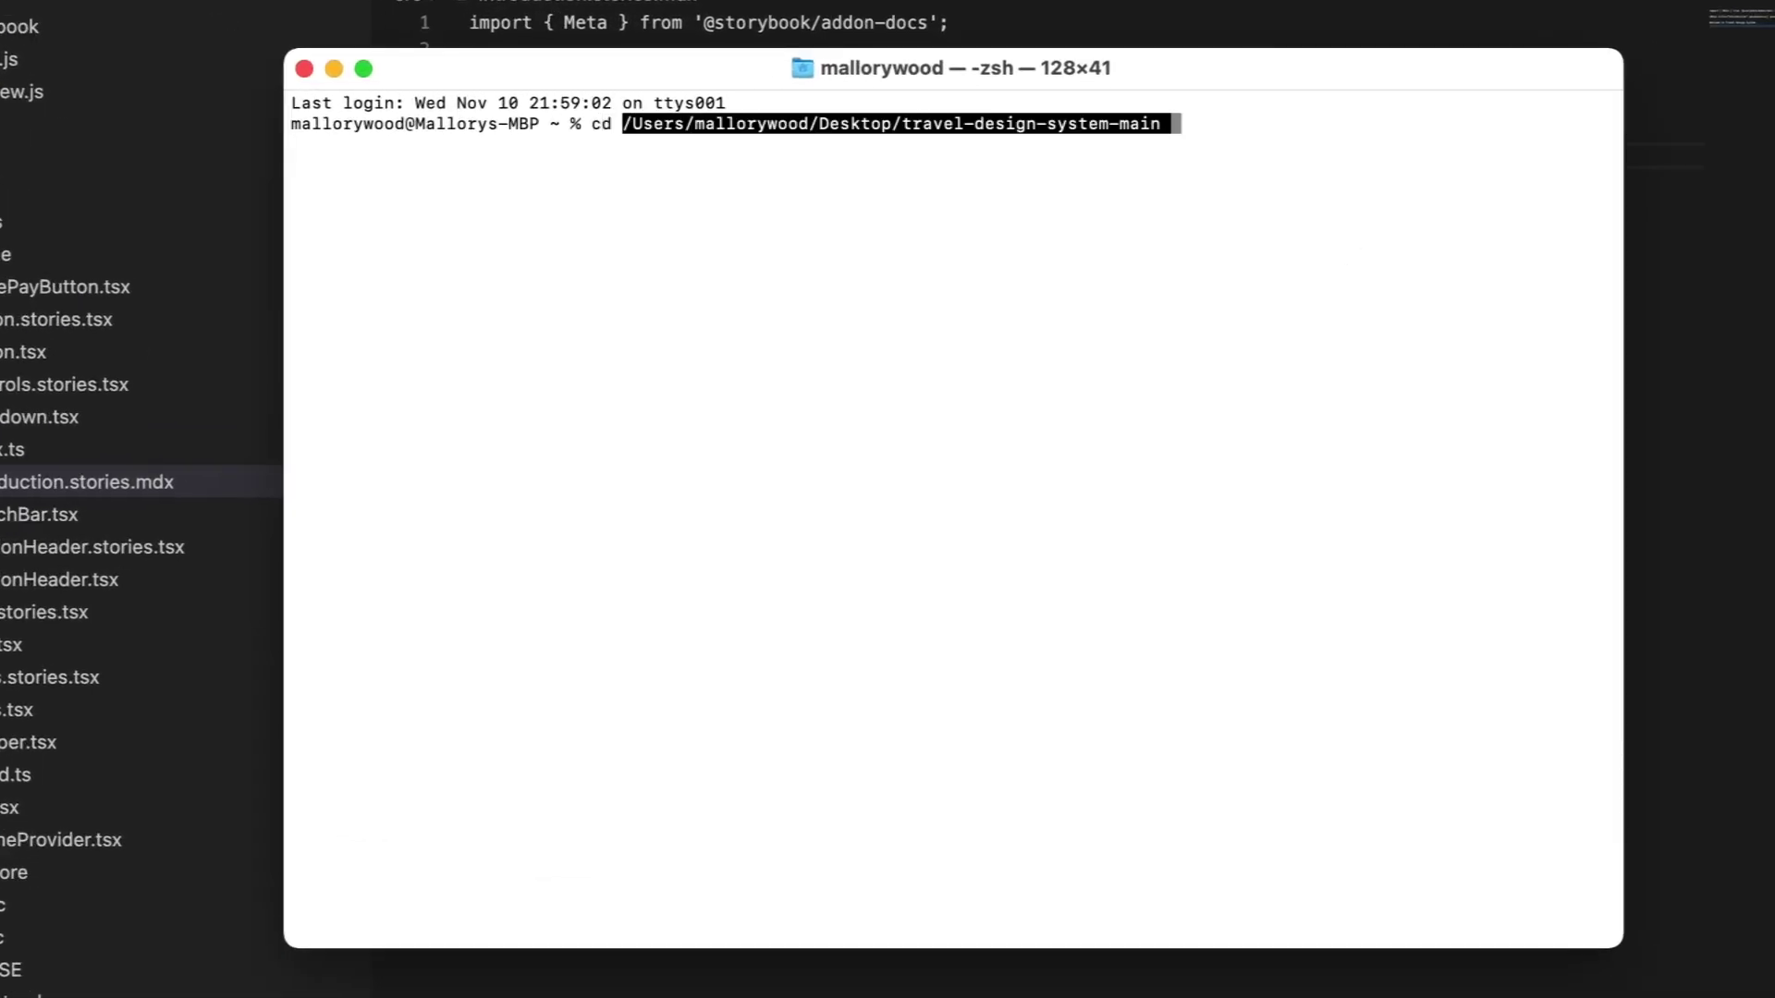
key(Return)
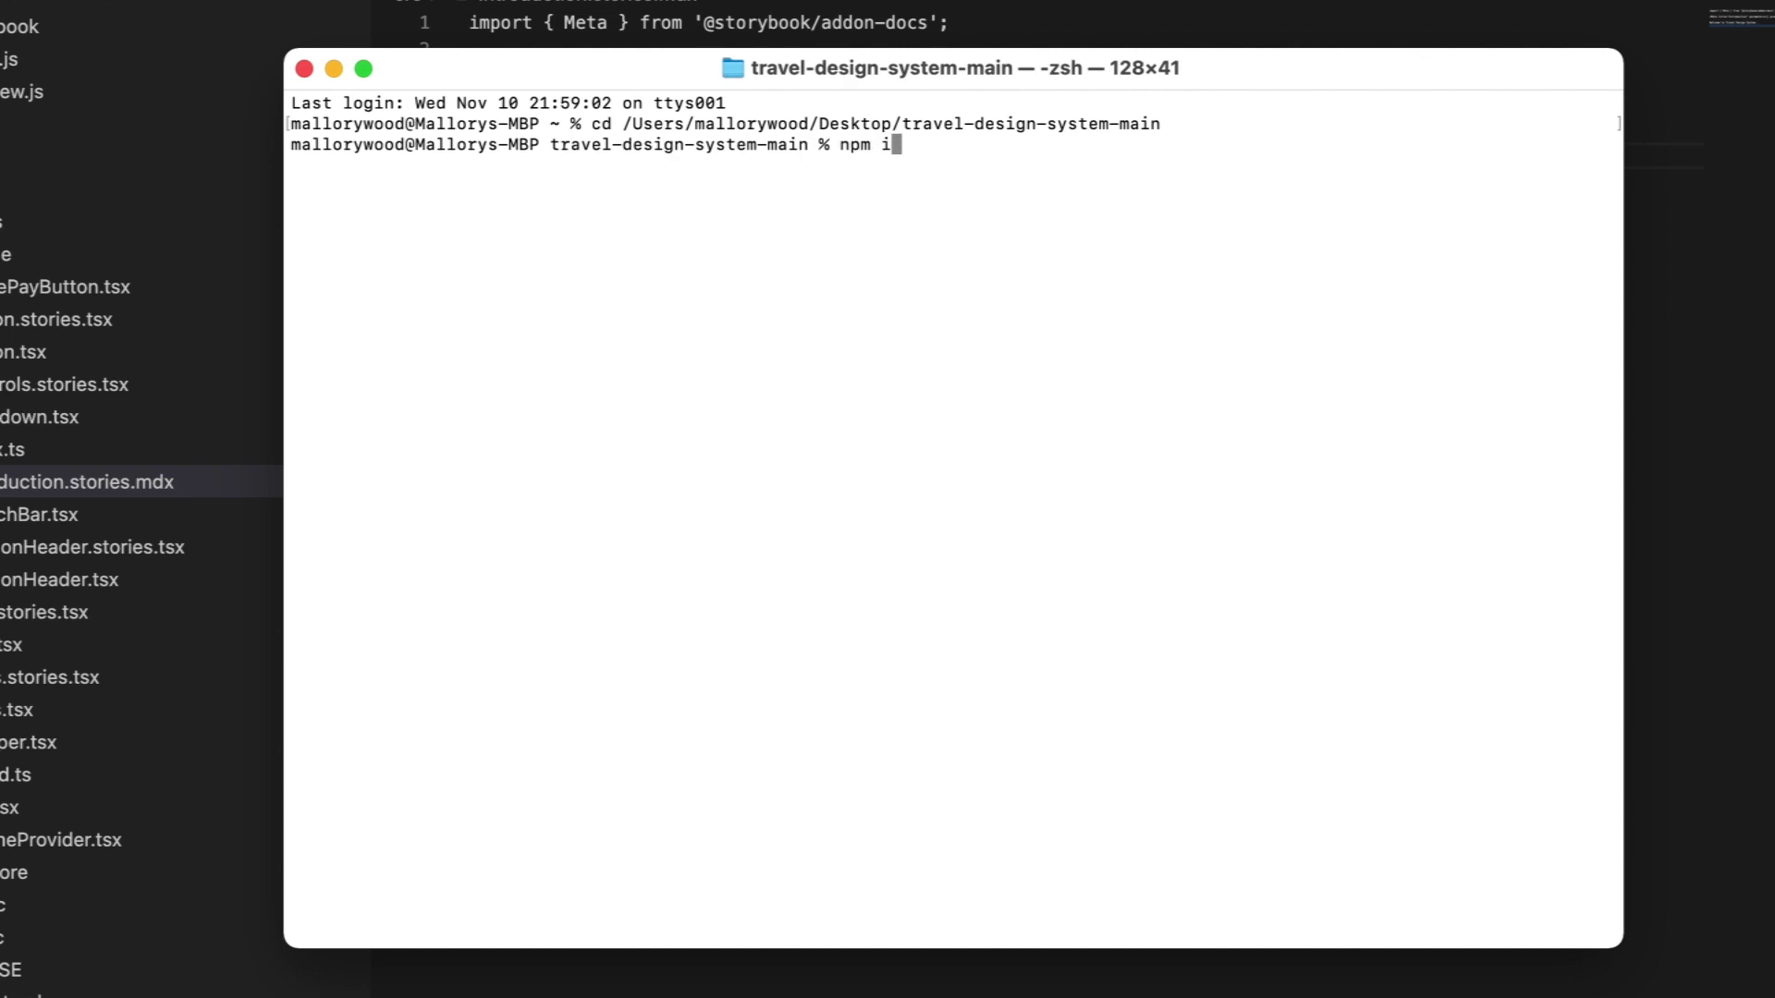
text(npm i)
key(Return)
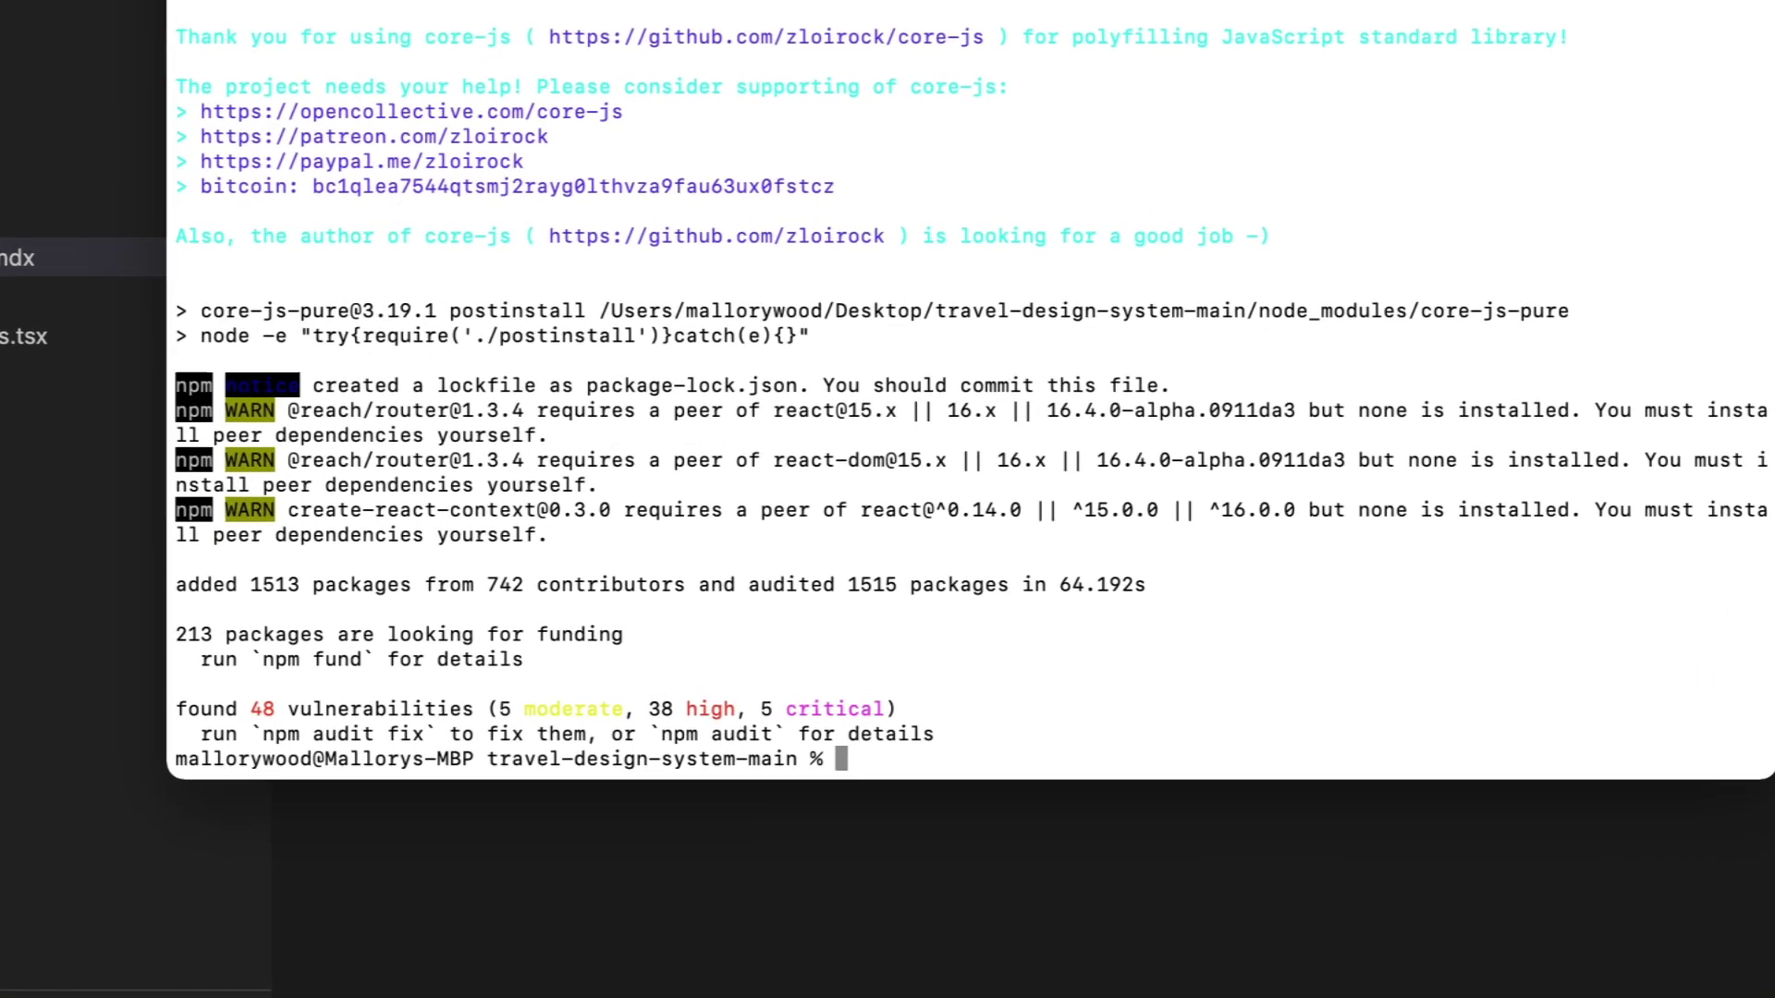
Start the local Storybook server with npm run storybook
text(npm )
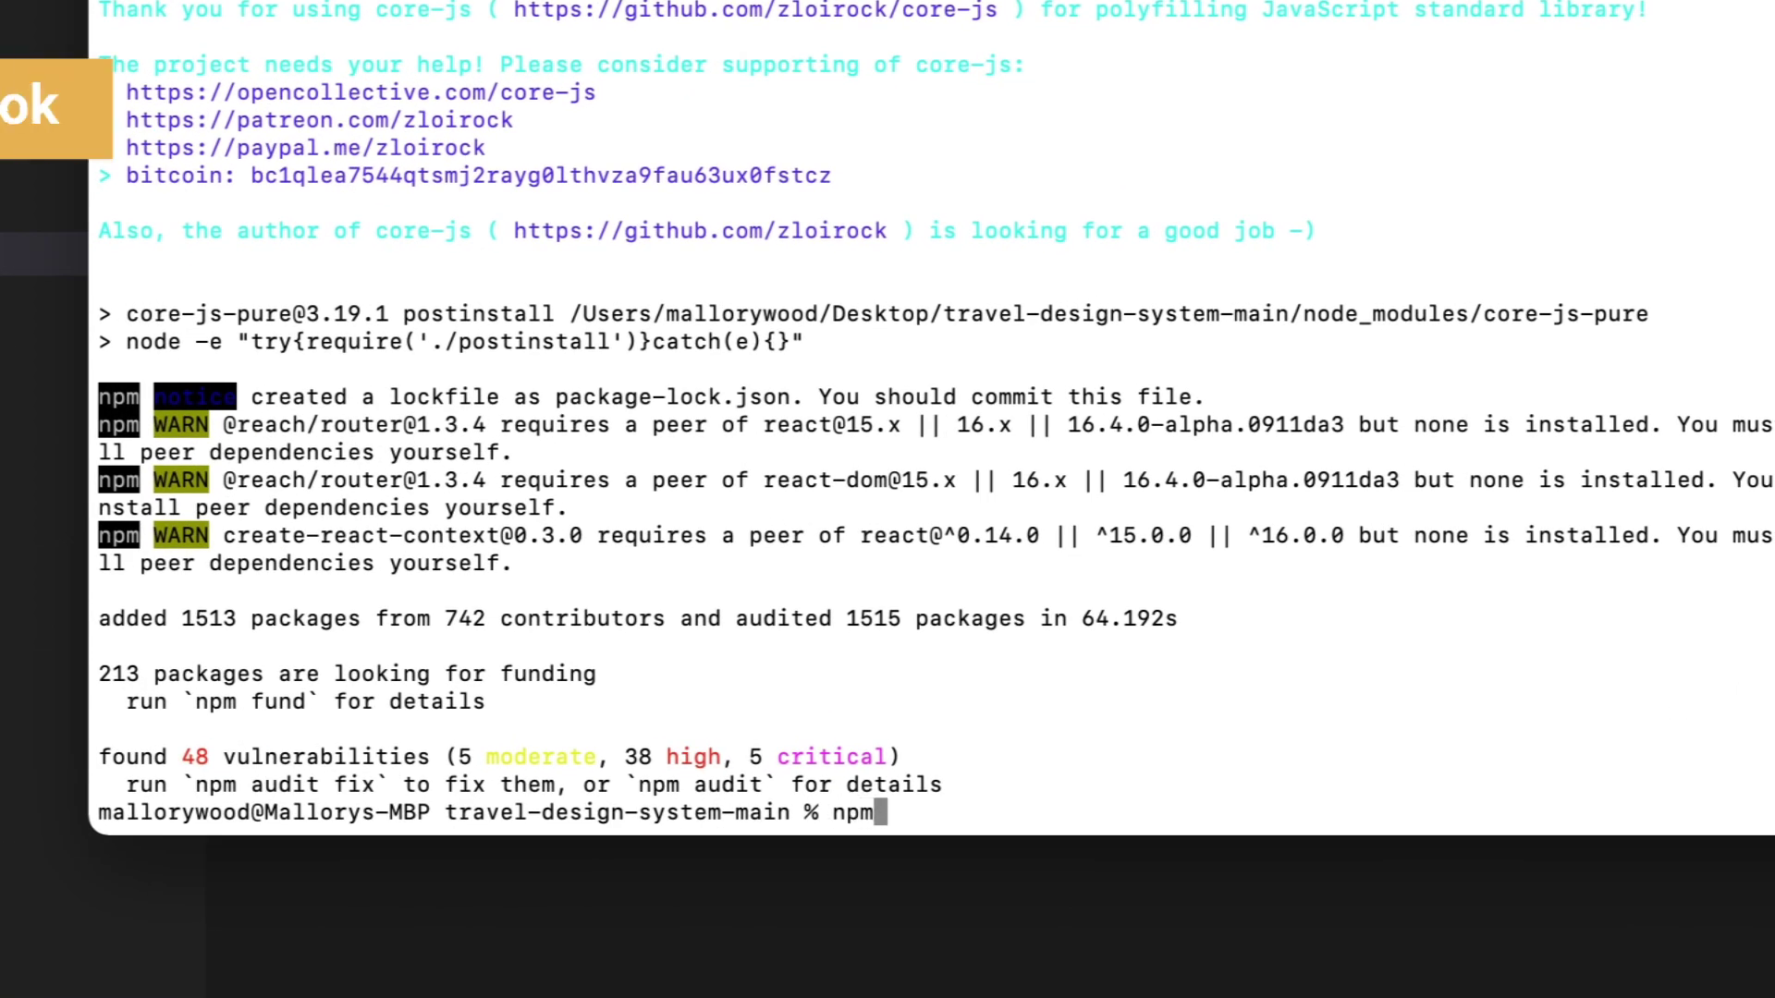
text(runstorybook)
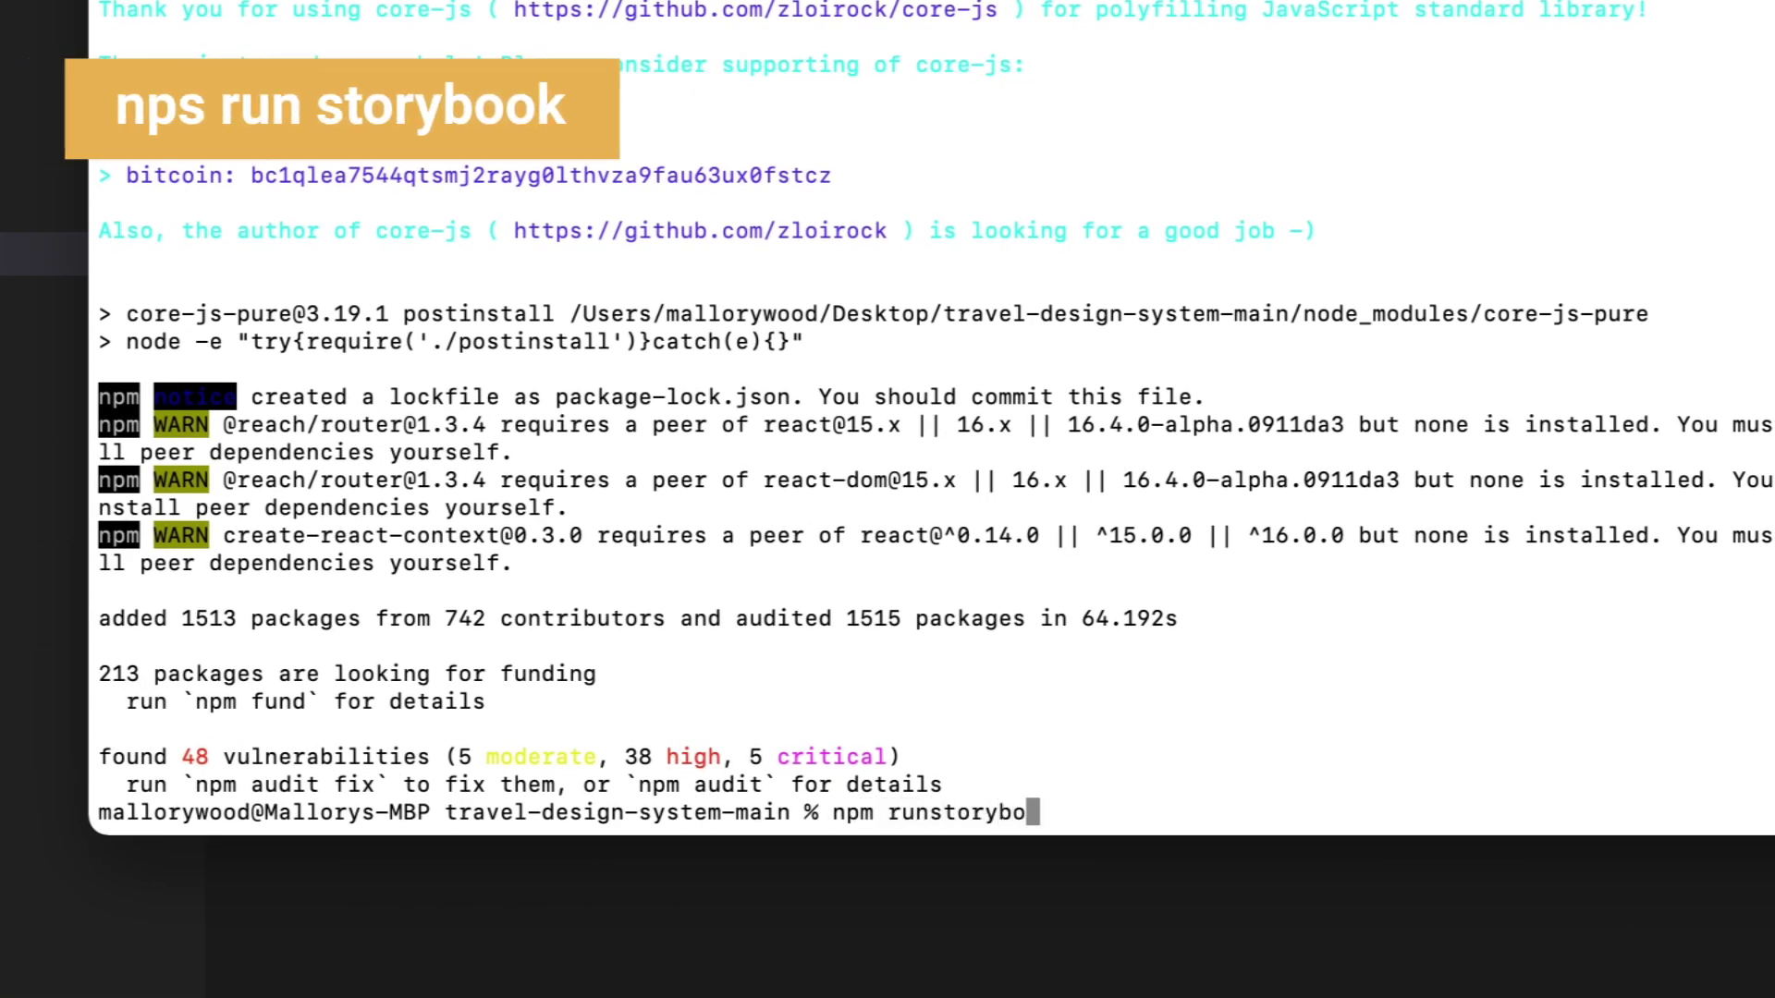
key(Left)
key(Left)
key(Left)
key(Left)
key(Left)
key(Left)
key(Left)
key(Left)
key(Left)
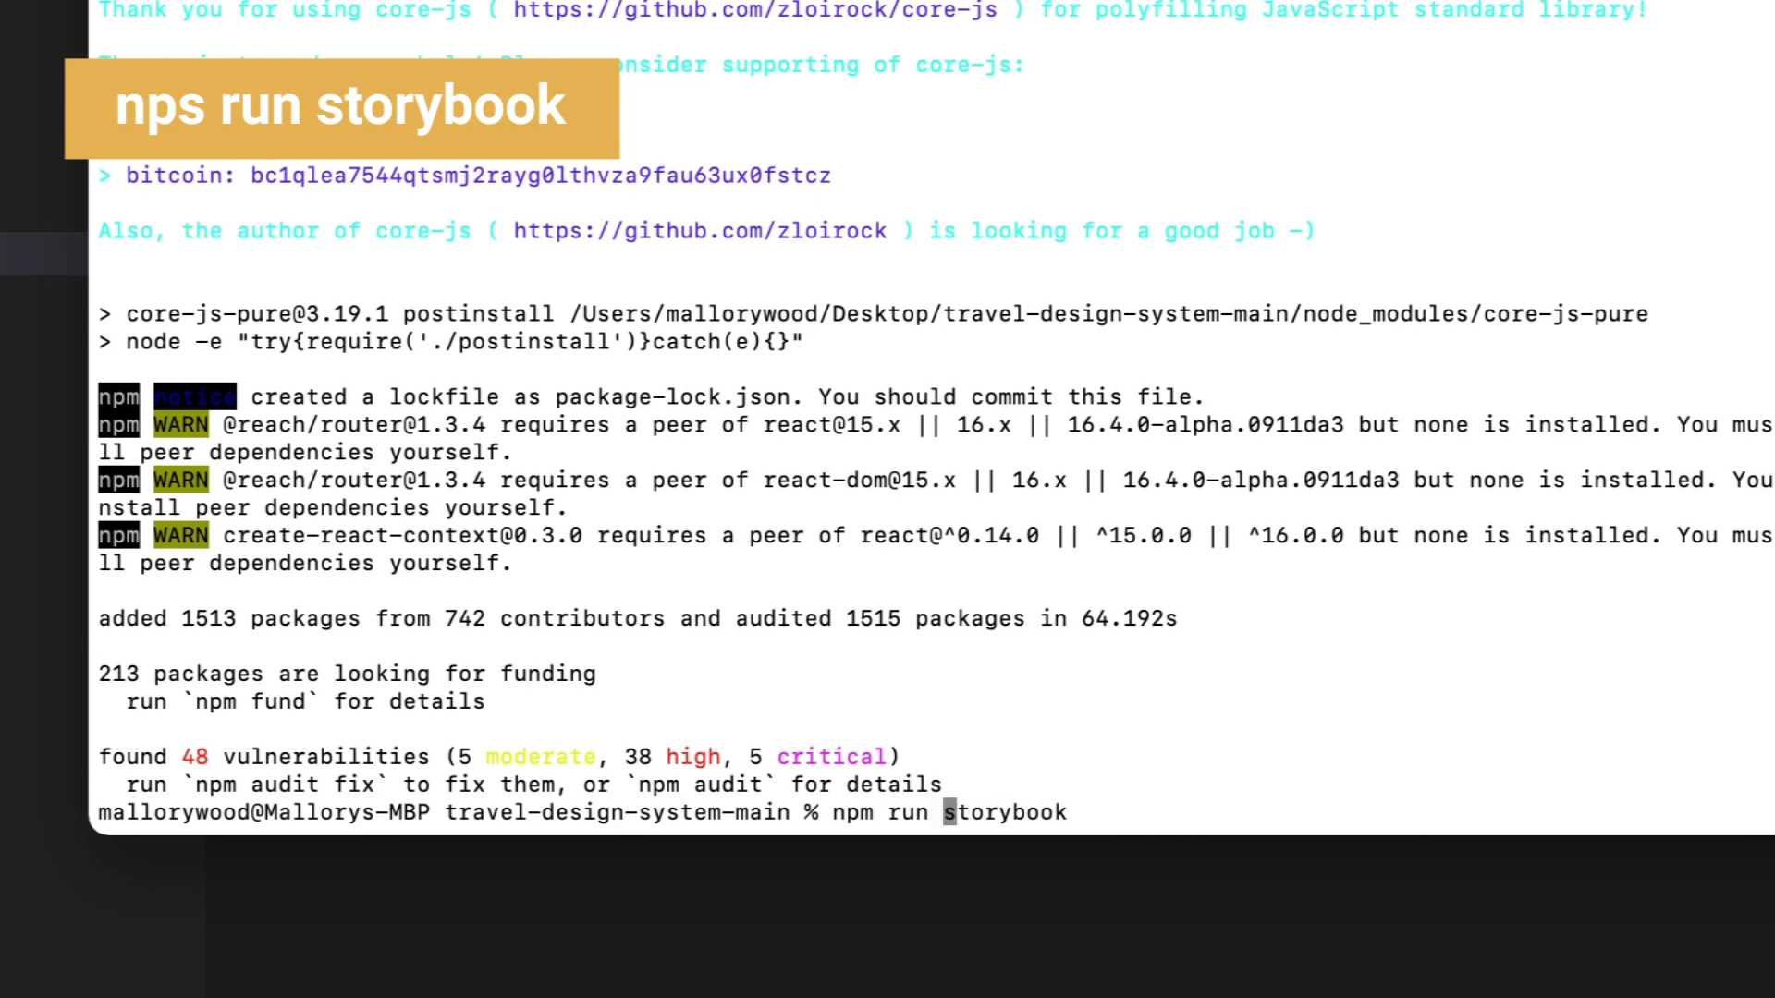
key(Return)
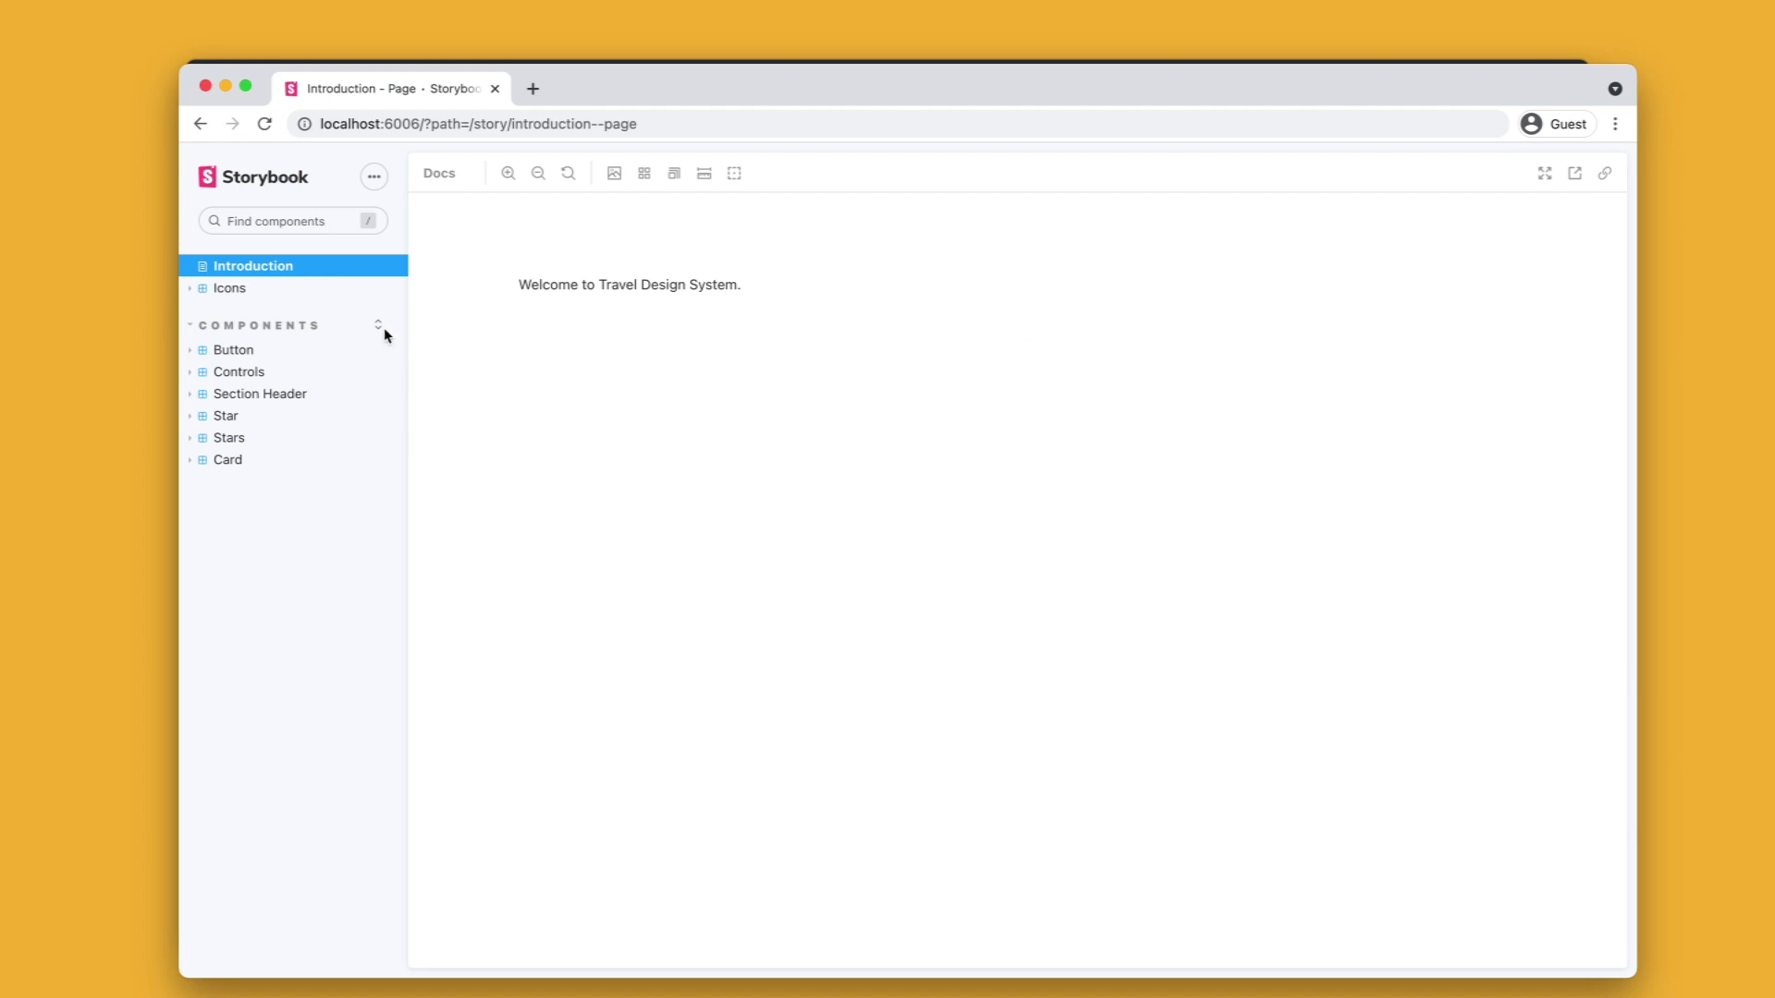
Set the Profile icon story's color to gandalf, then view the Weather icon story
click(258, 292)
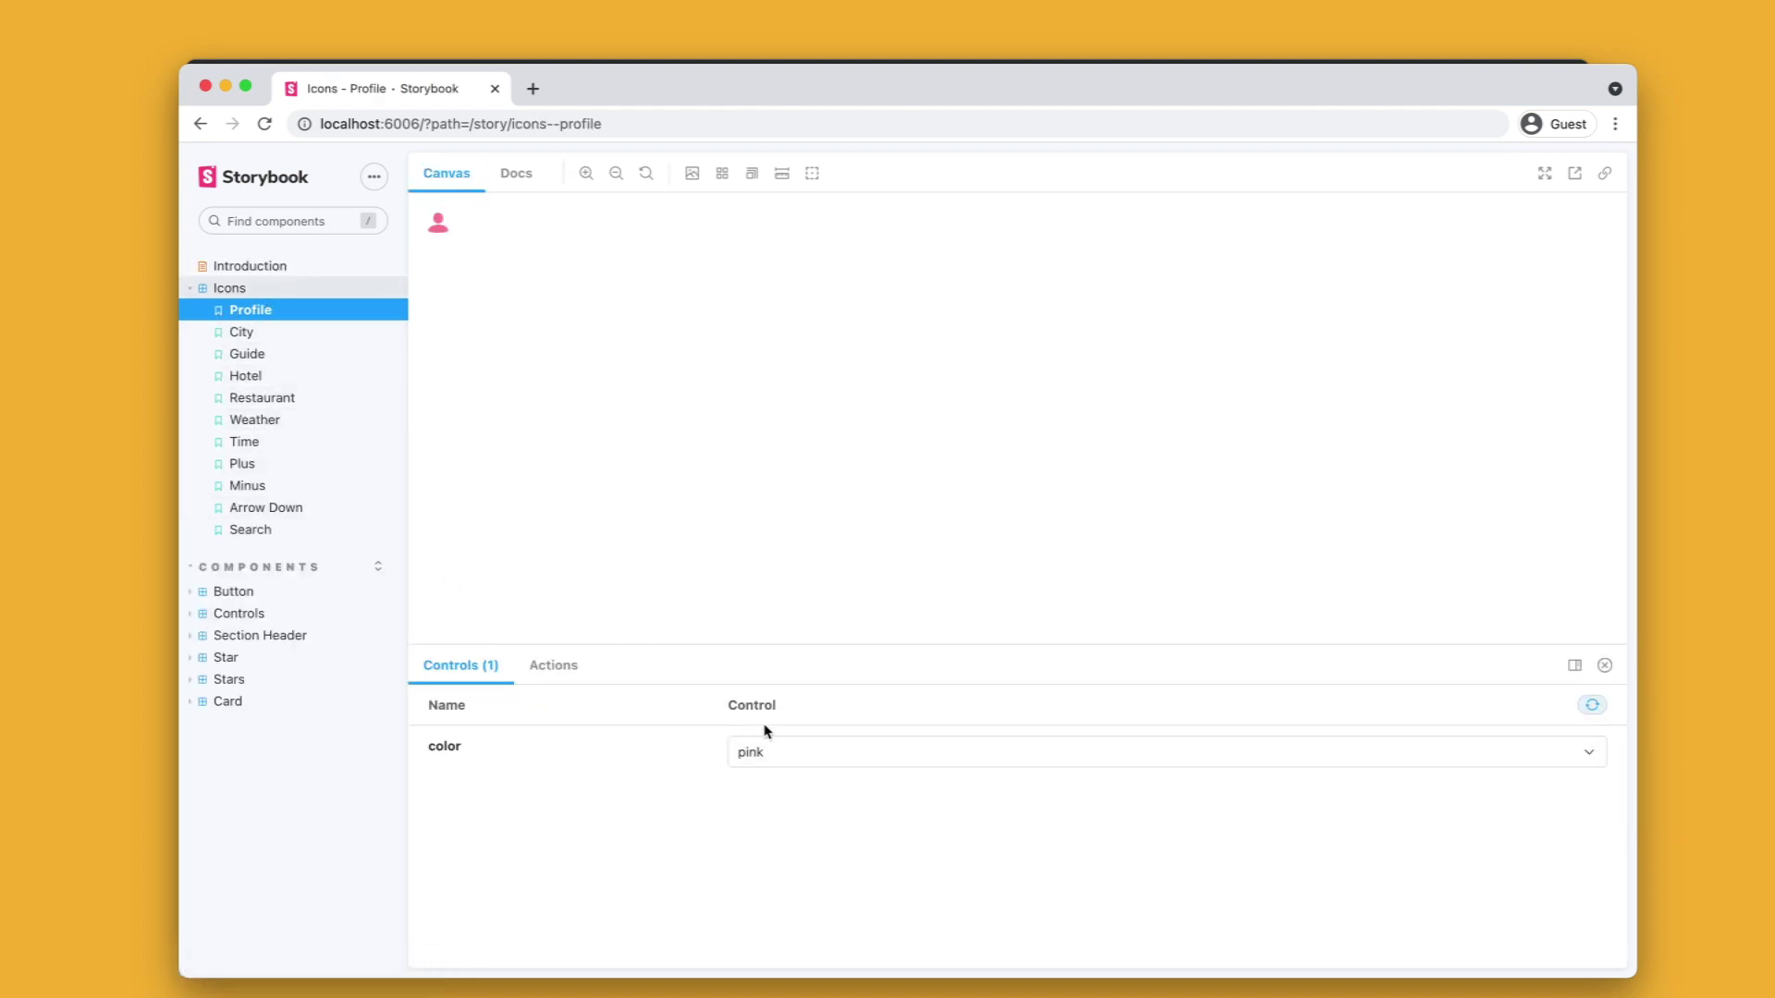
click(795, 755)
click(790, 797)
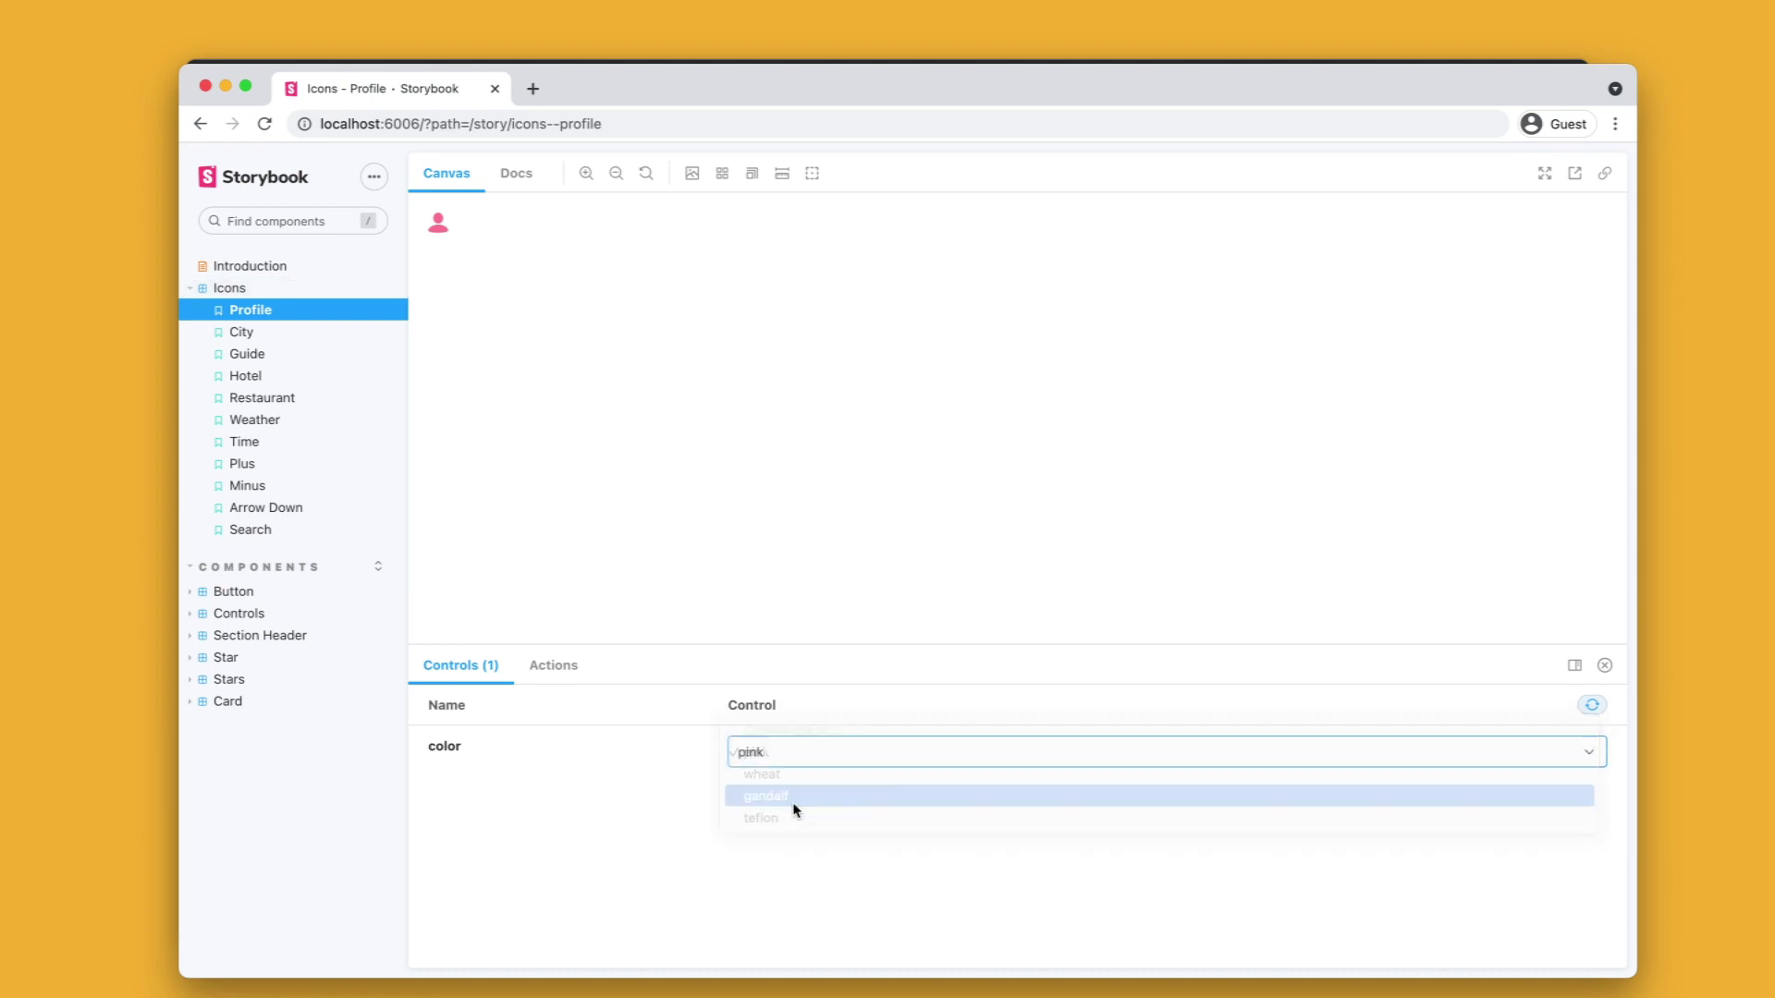
click(300, 420)
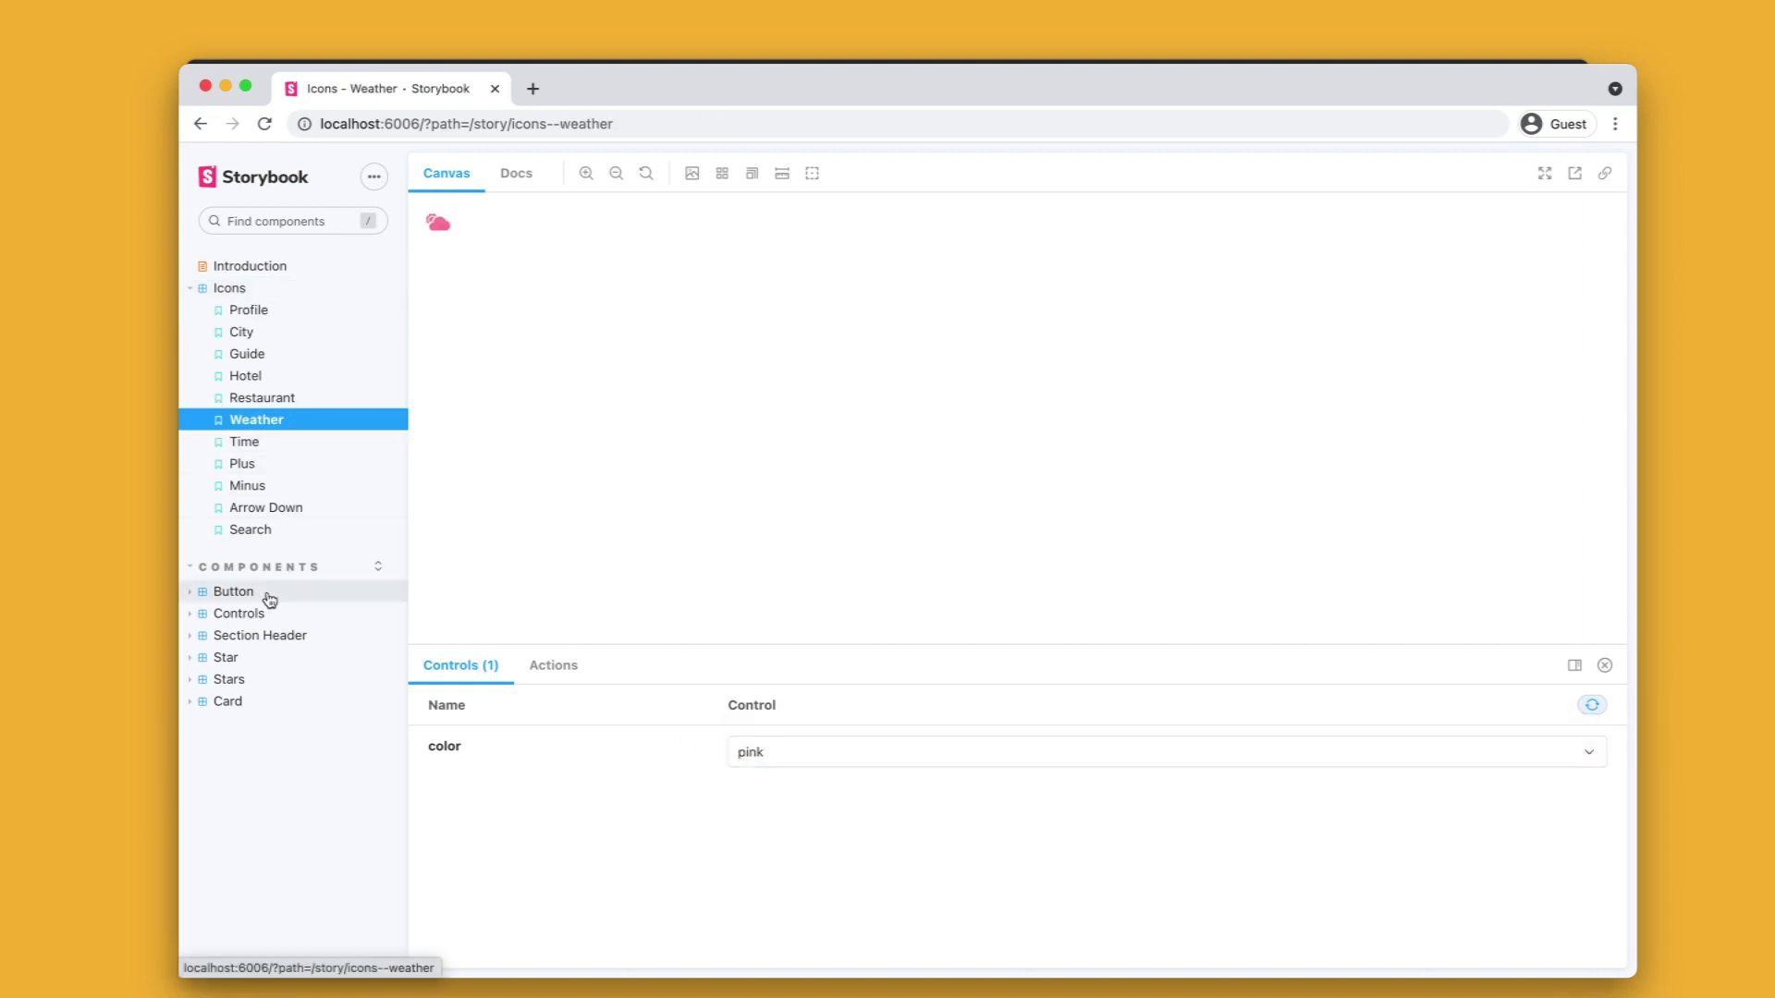
In the Button Primary story, toggle disabled to True and back to False, resizing the panels
click(269, 594)
drag(847, 641, 856, 305)
click(819, 628)
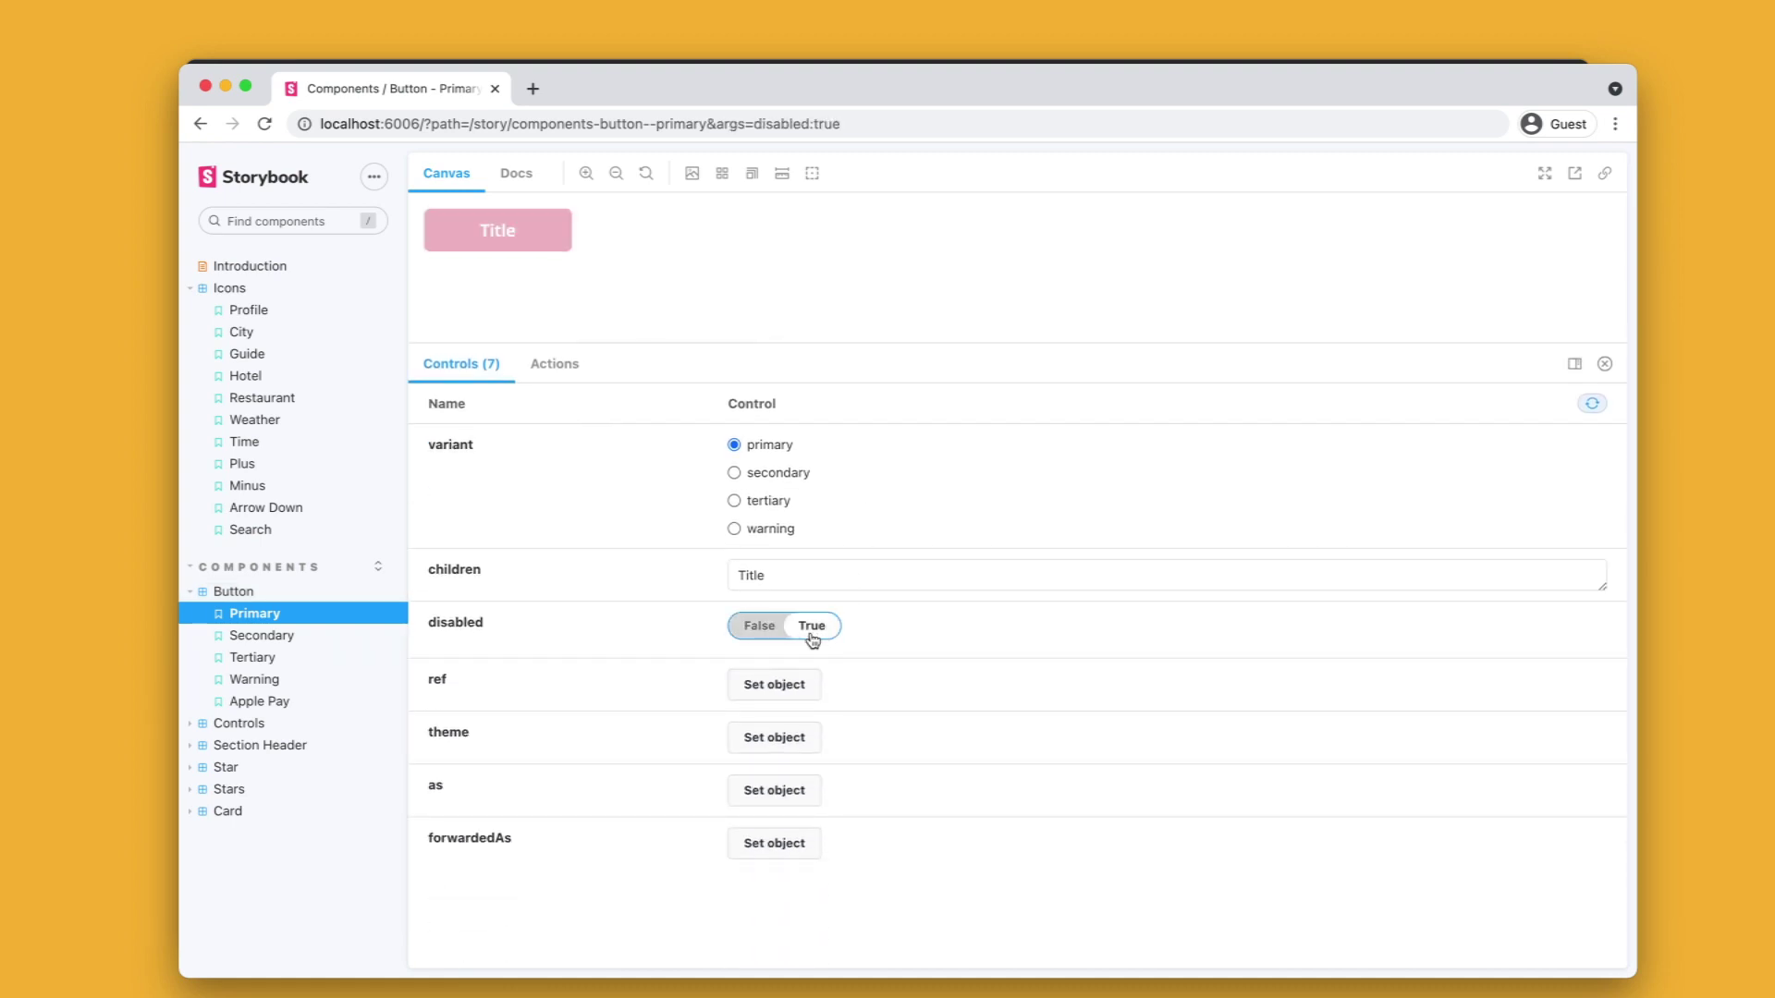
click(760, 631)
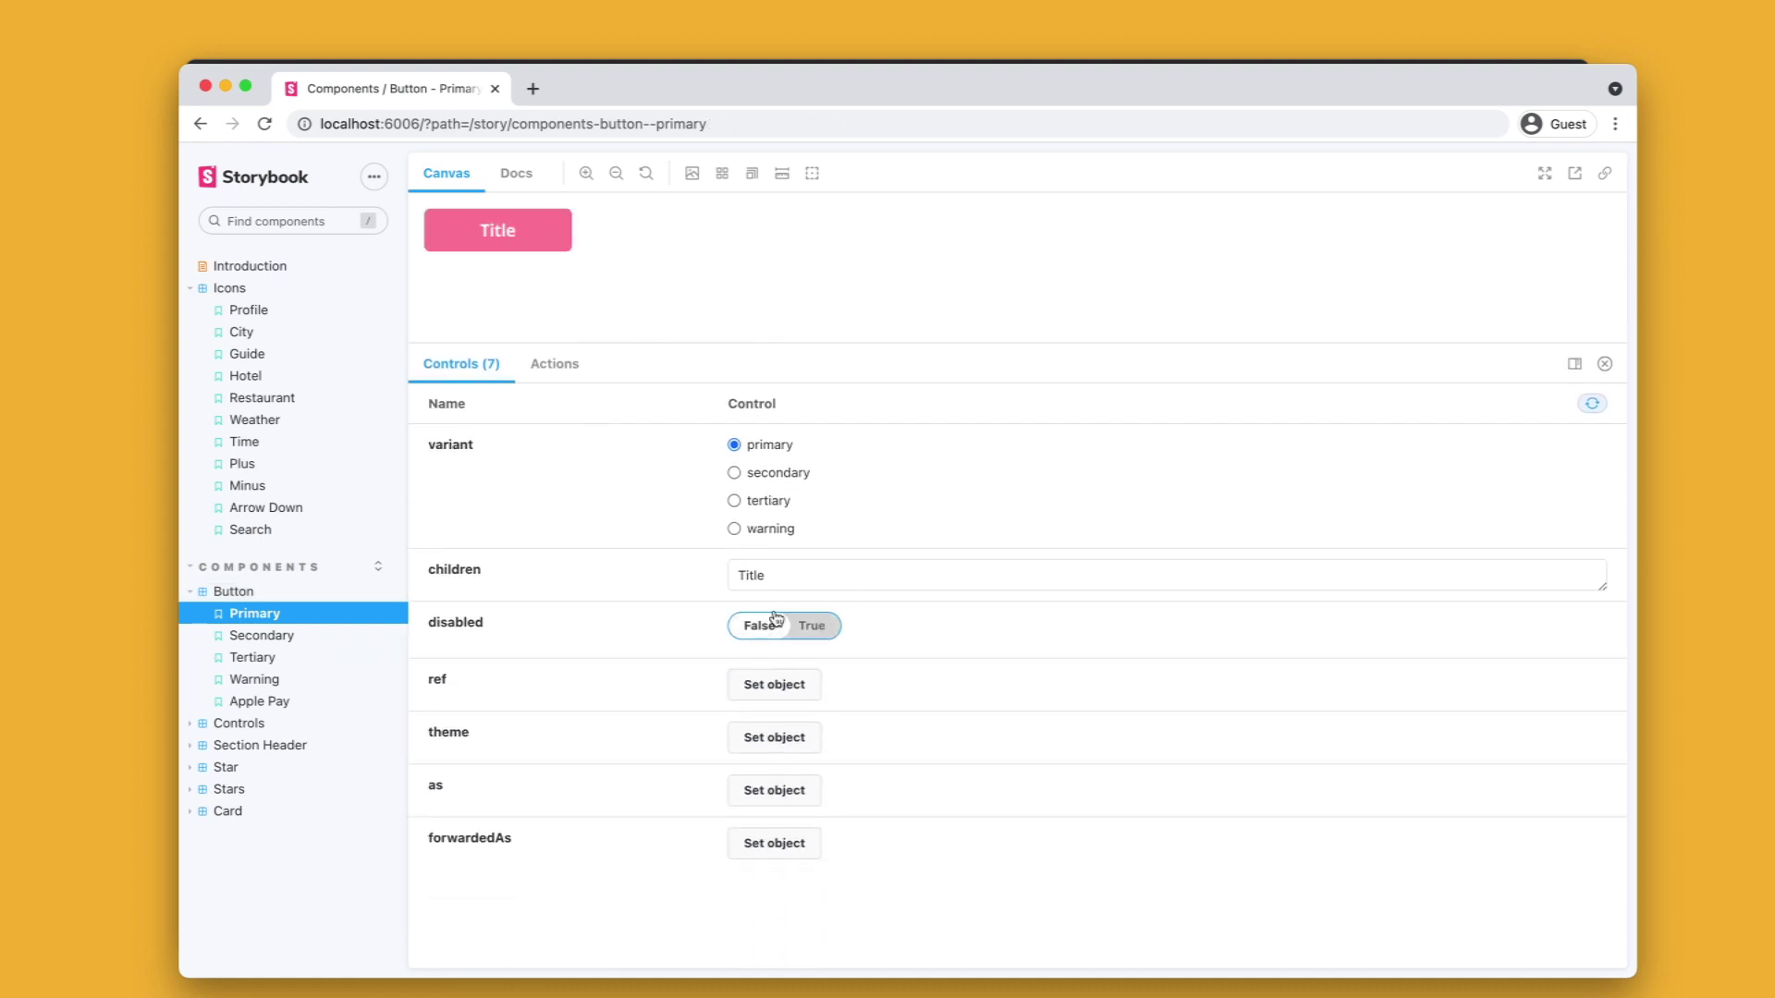
drag(872, 341, 912, 578)
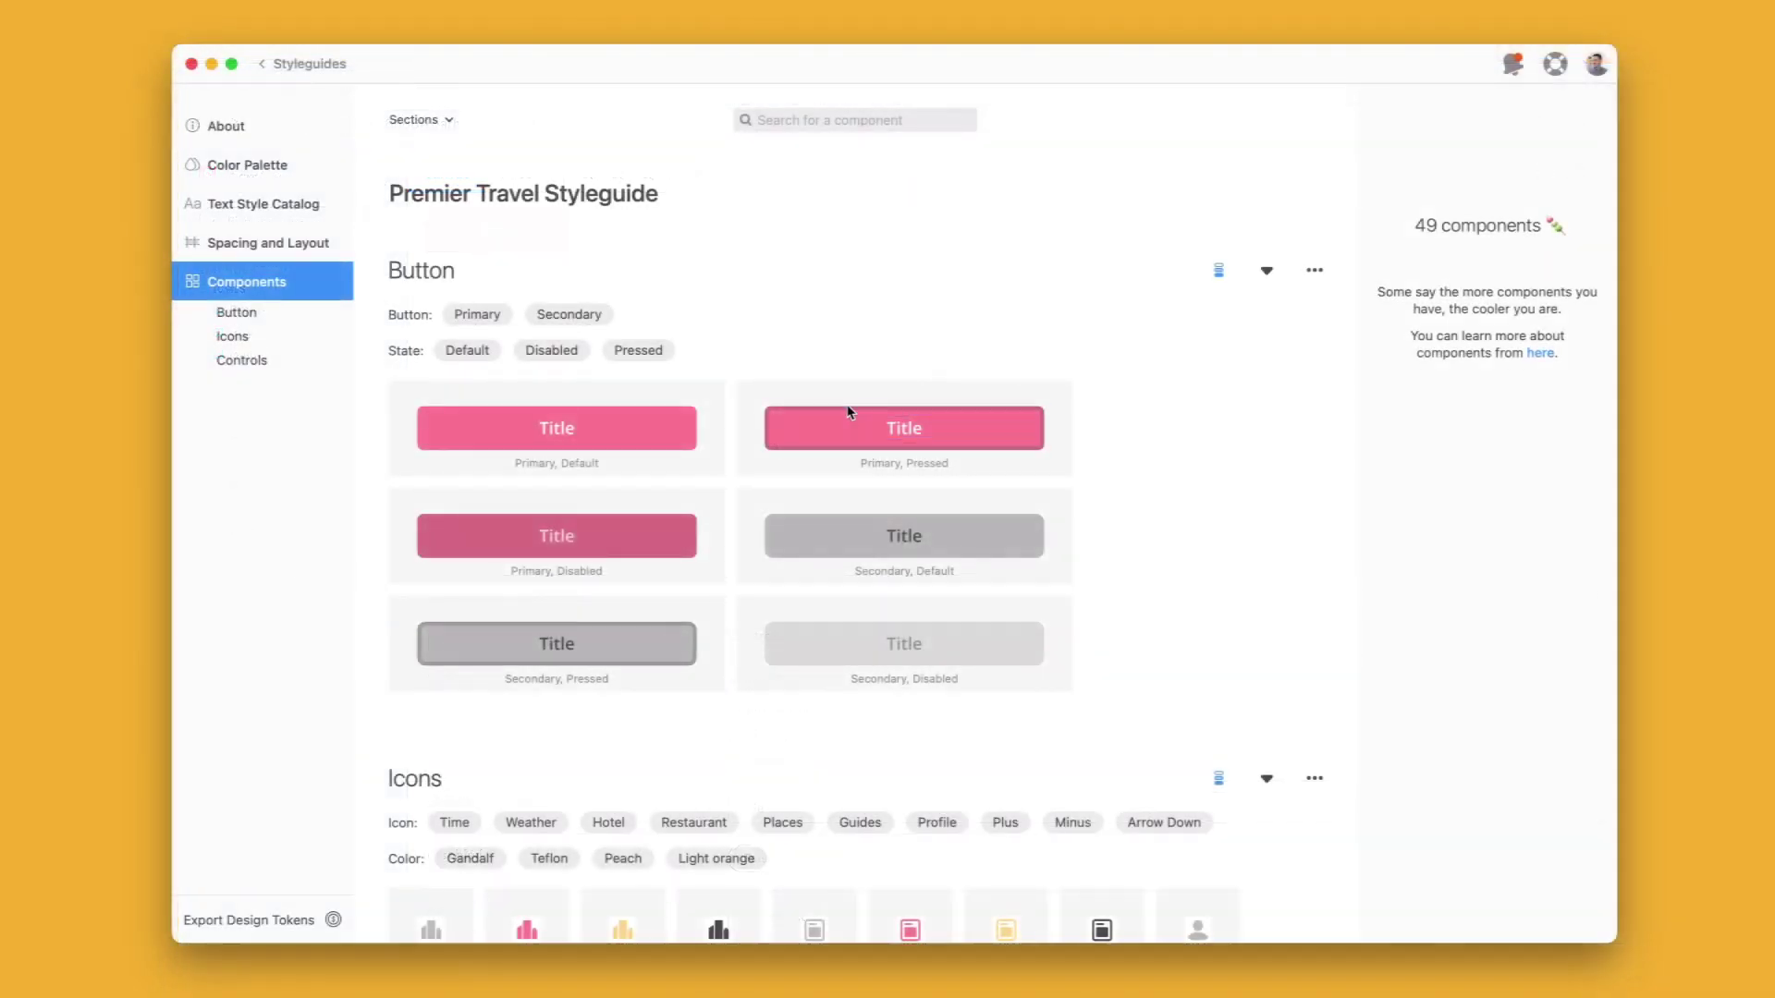
Select the Primary, Default button and connect Storybook at localhost:6006 to link its stories
click(806, 400)
click(709, 400)
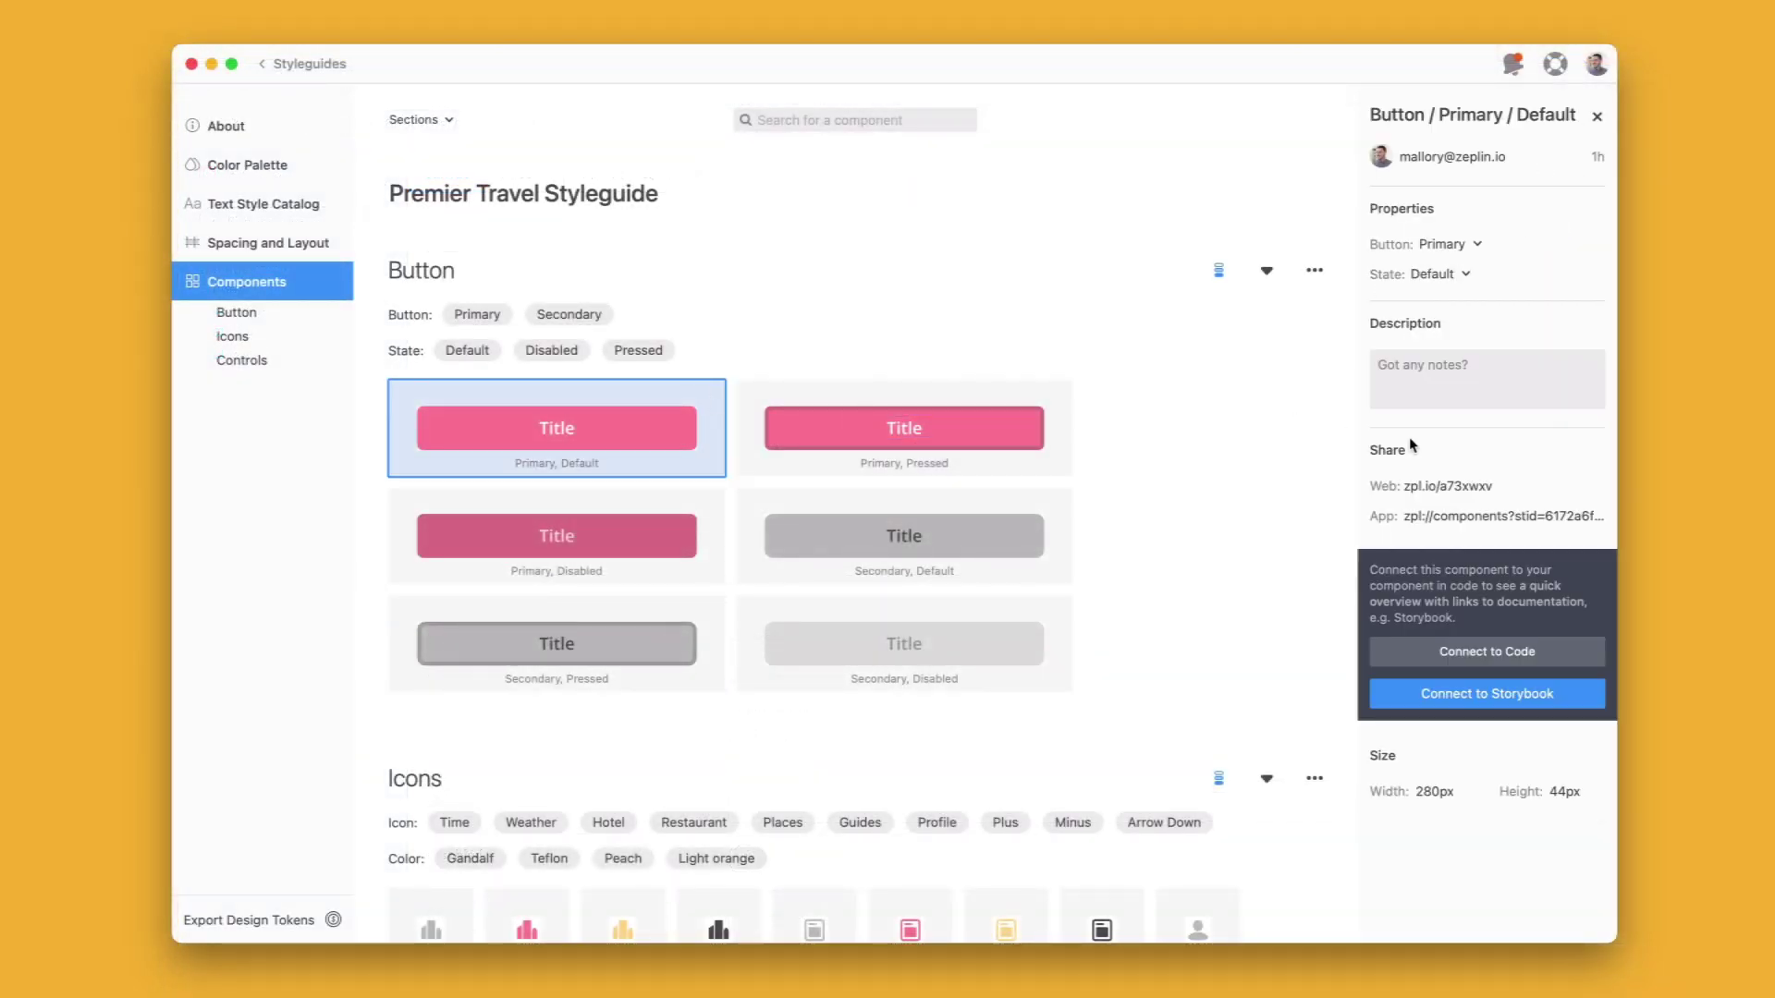
click(1501, 702)
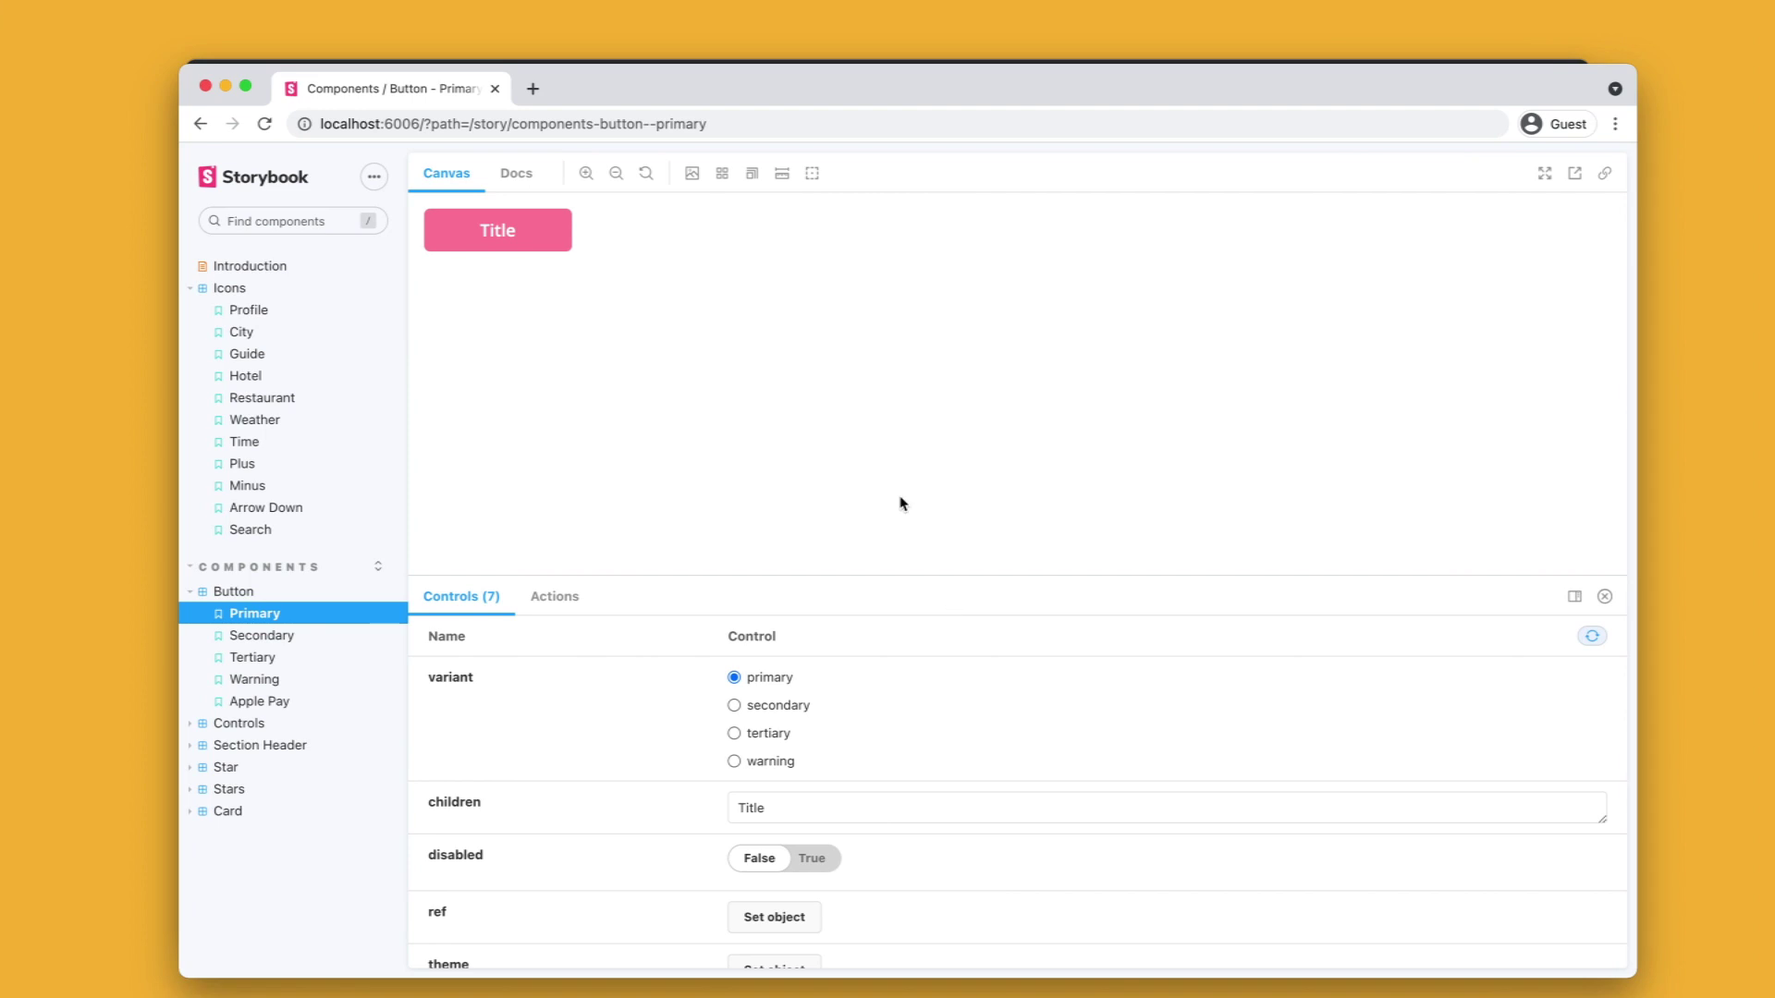
click(757, 126)
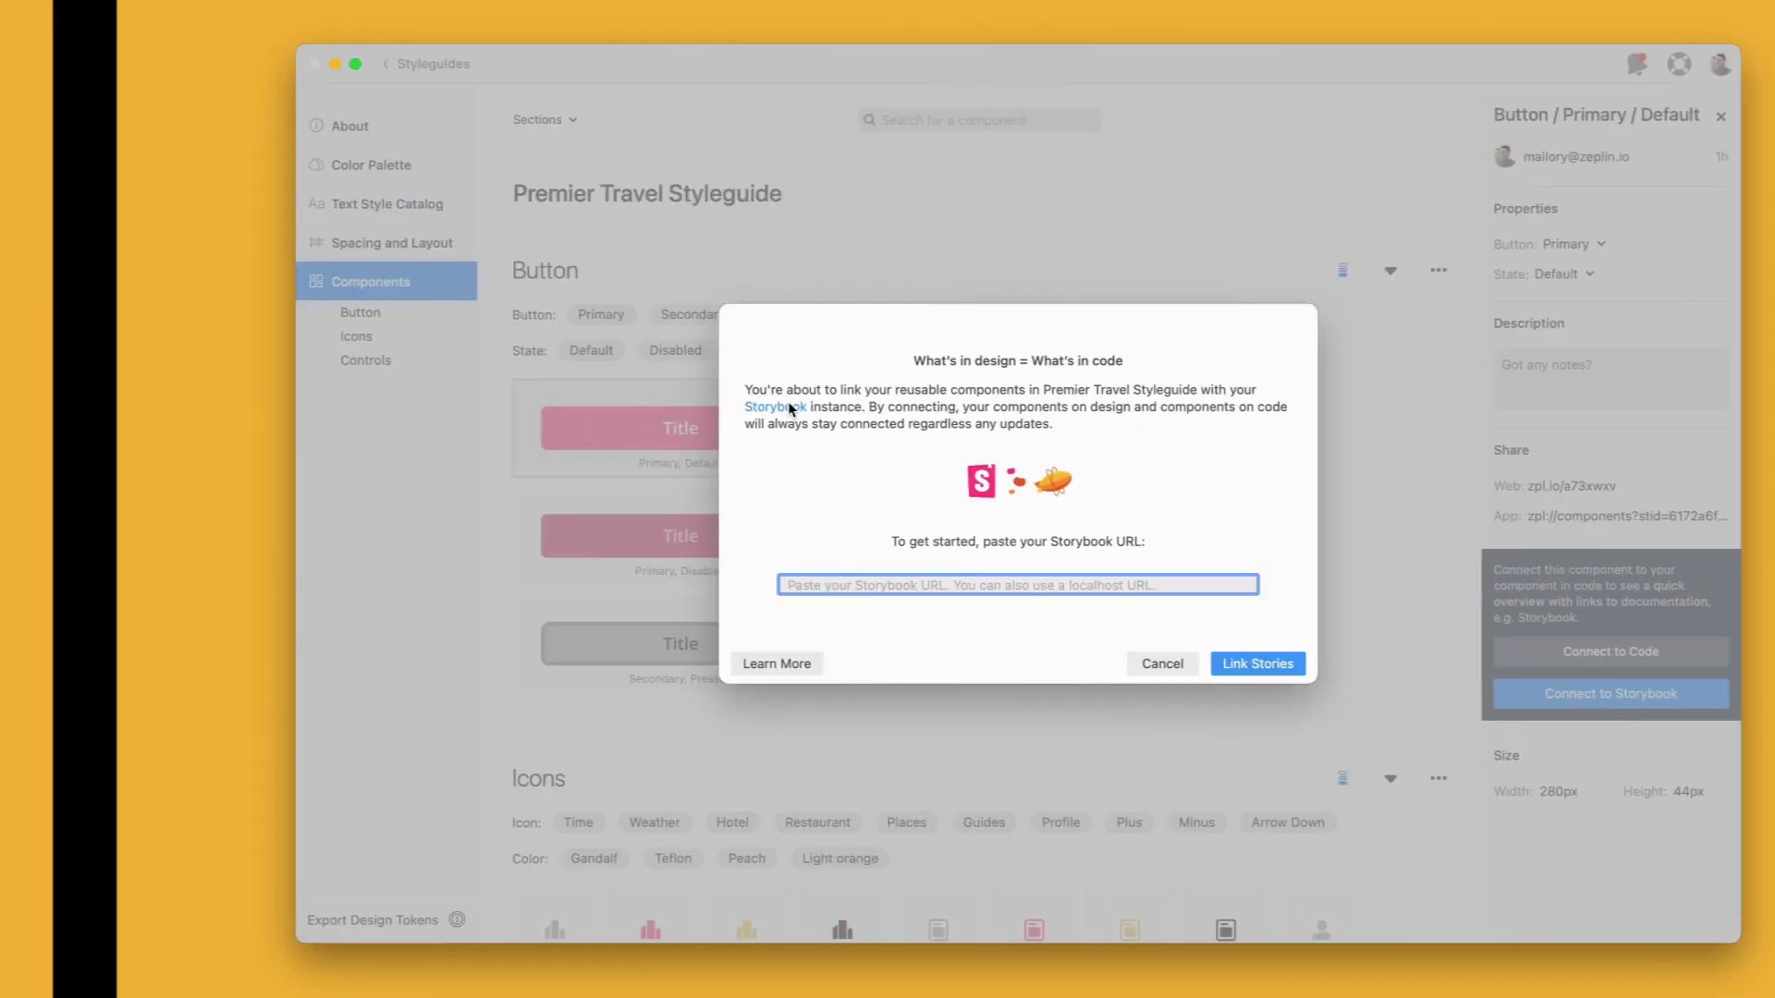
text(http://localhost:6006/?path=/story/components-button--primary)
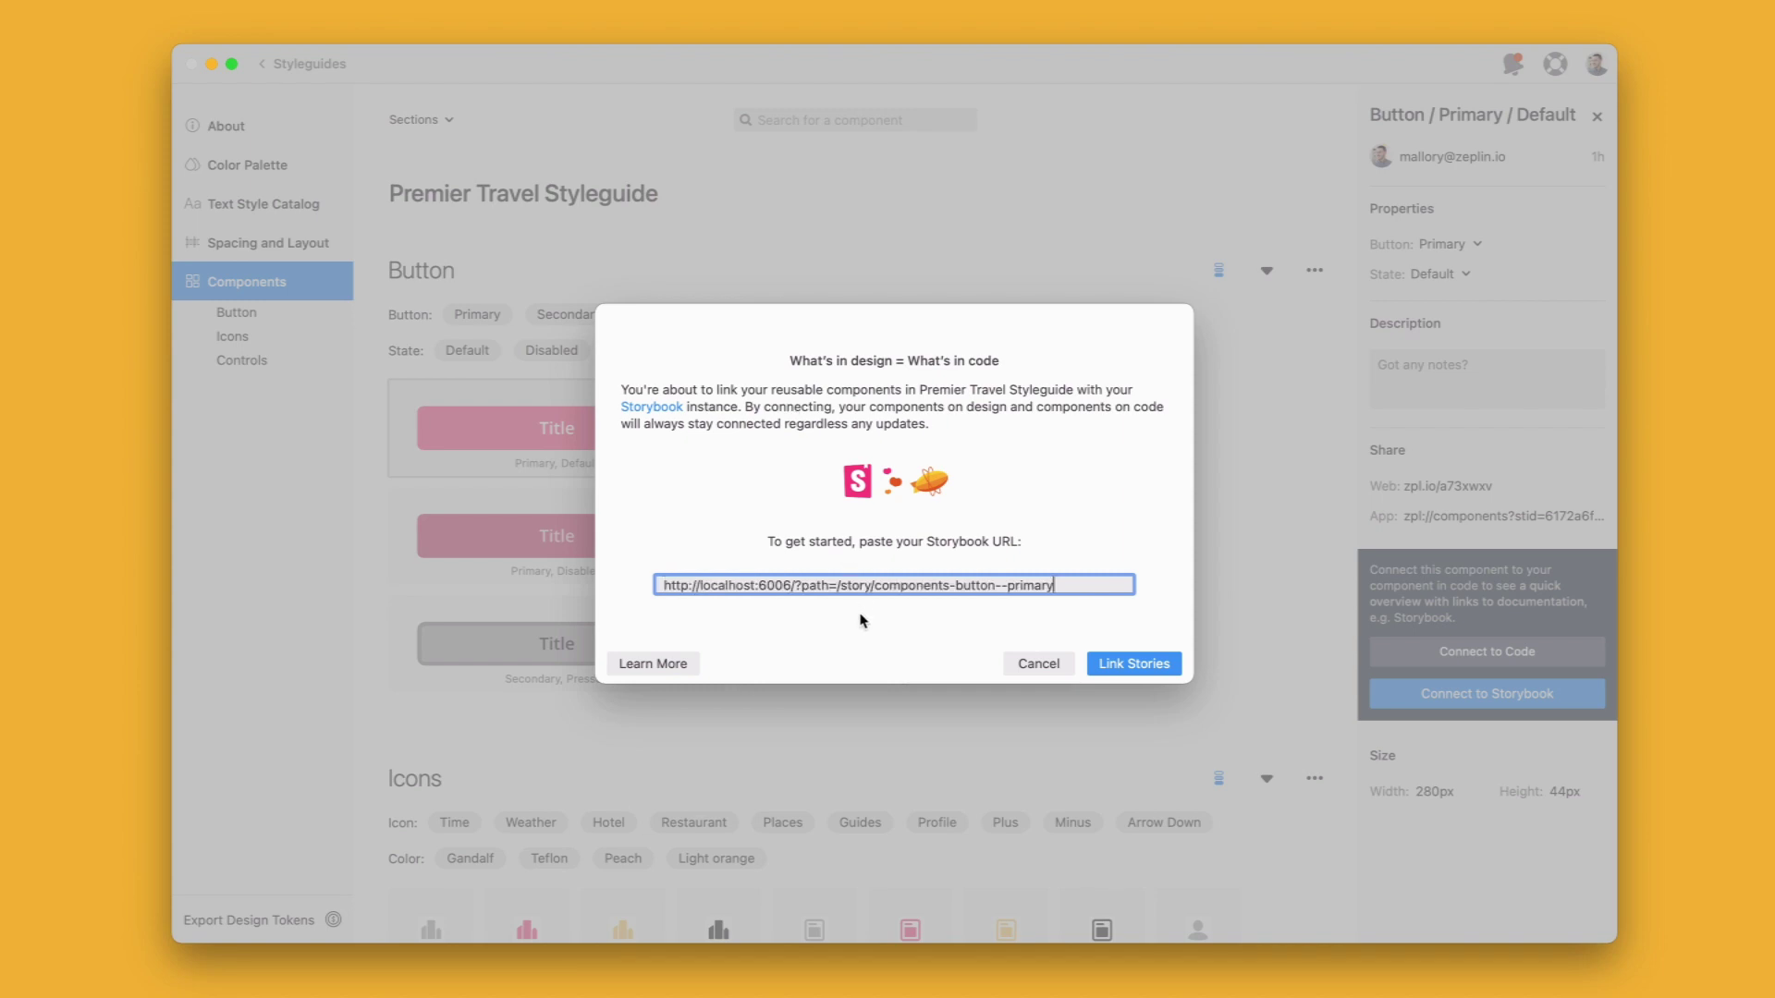
click(1137, 663)
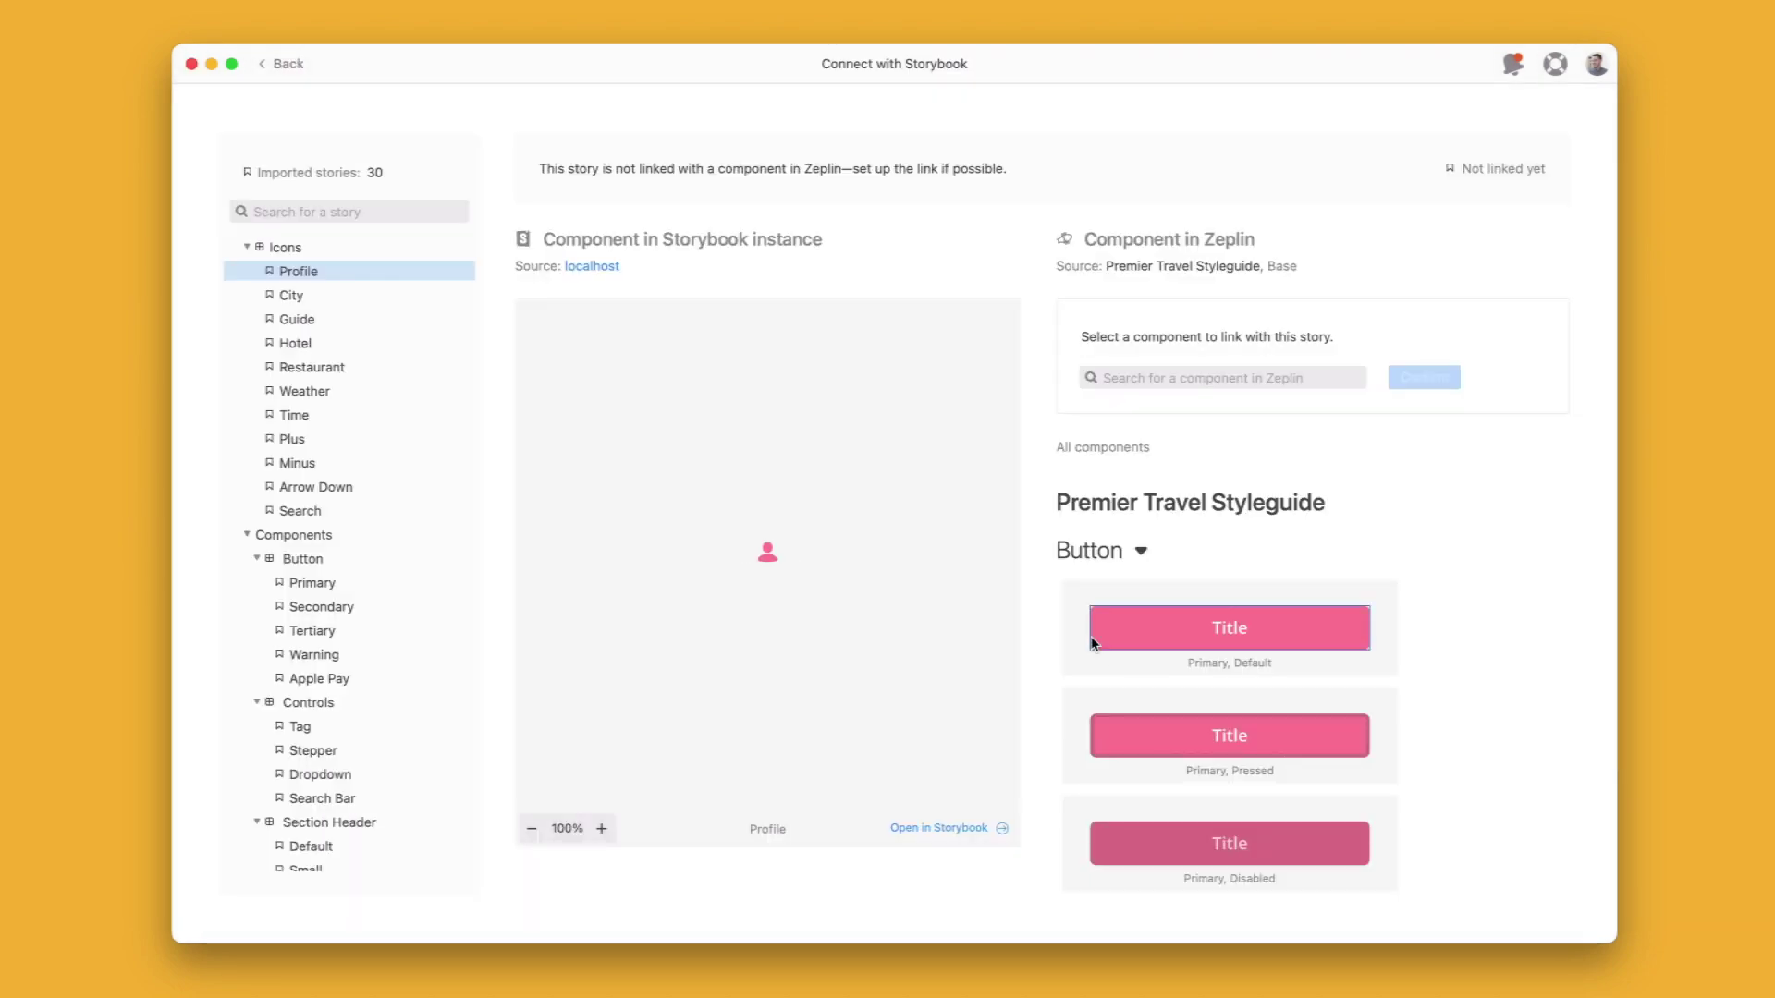
Approve the suggested icon components for the Restaurant and Hotel stories
click(386, 305)
click(380, 328)
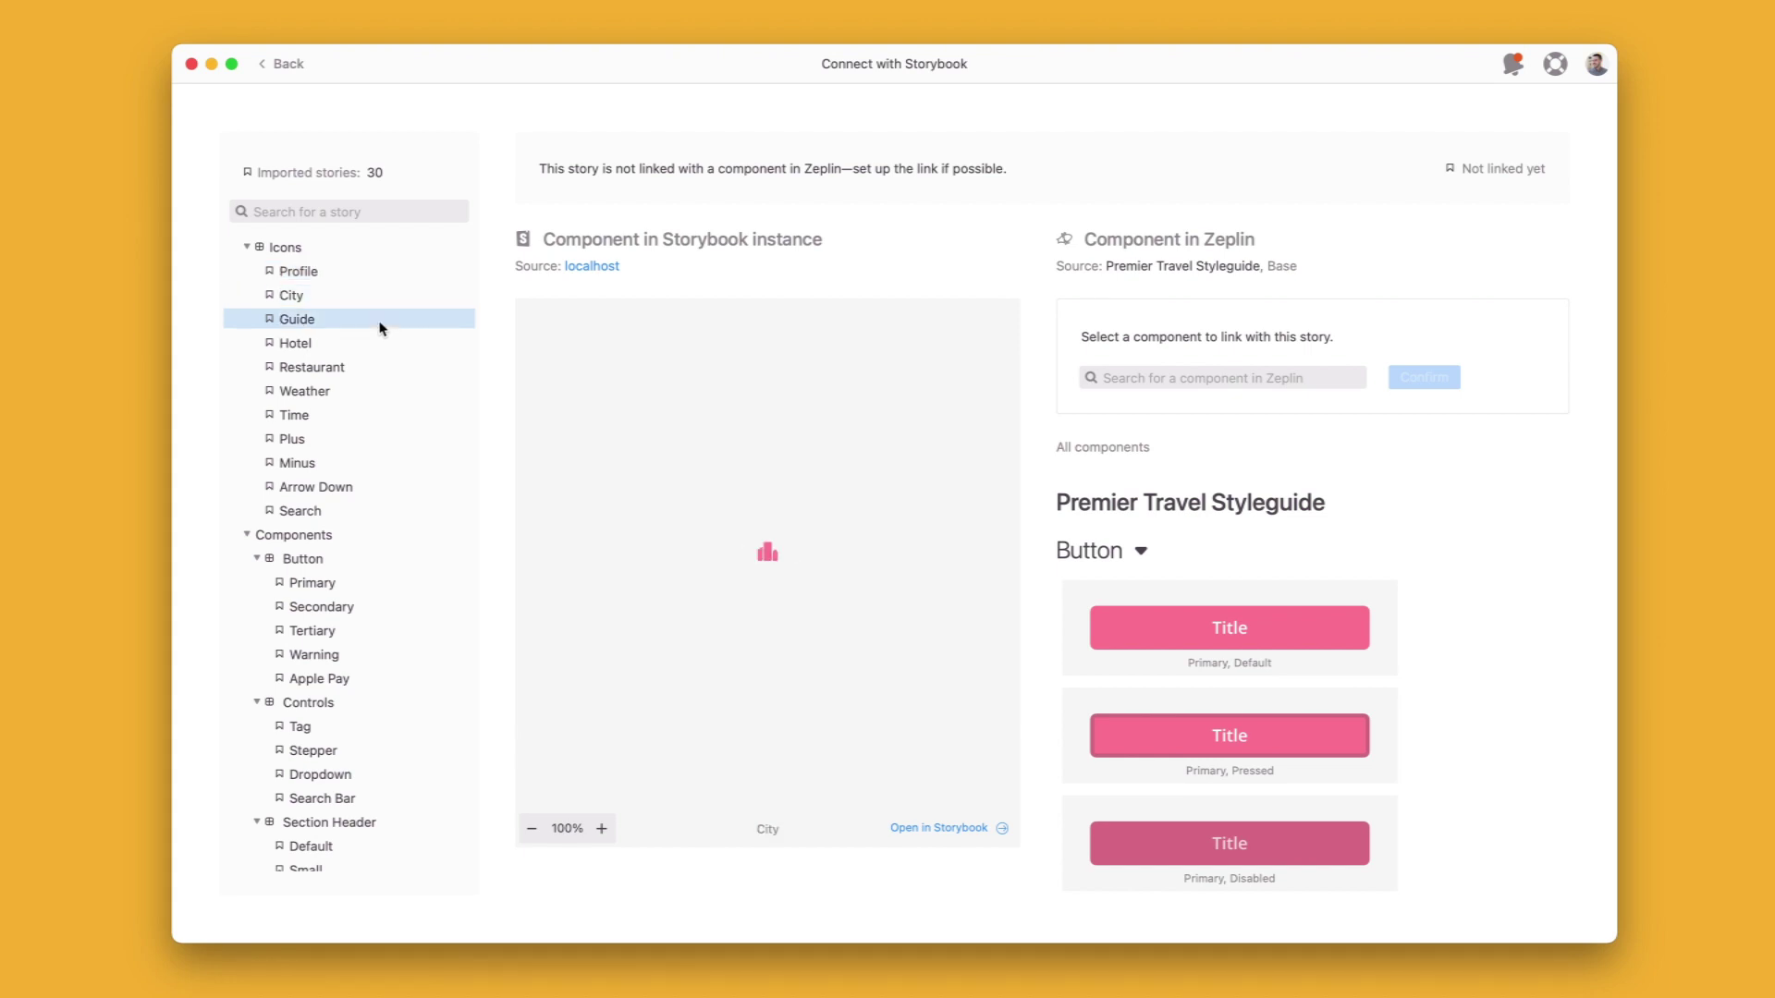
click(377, 365)
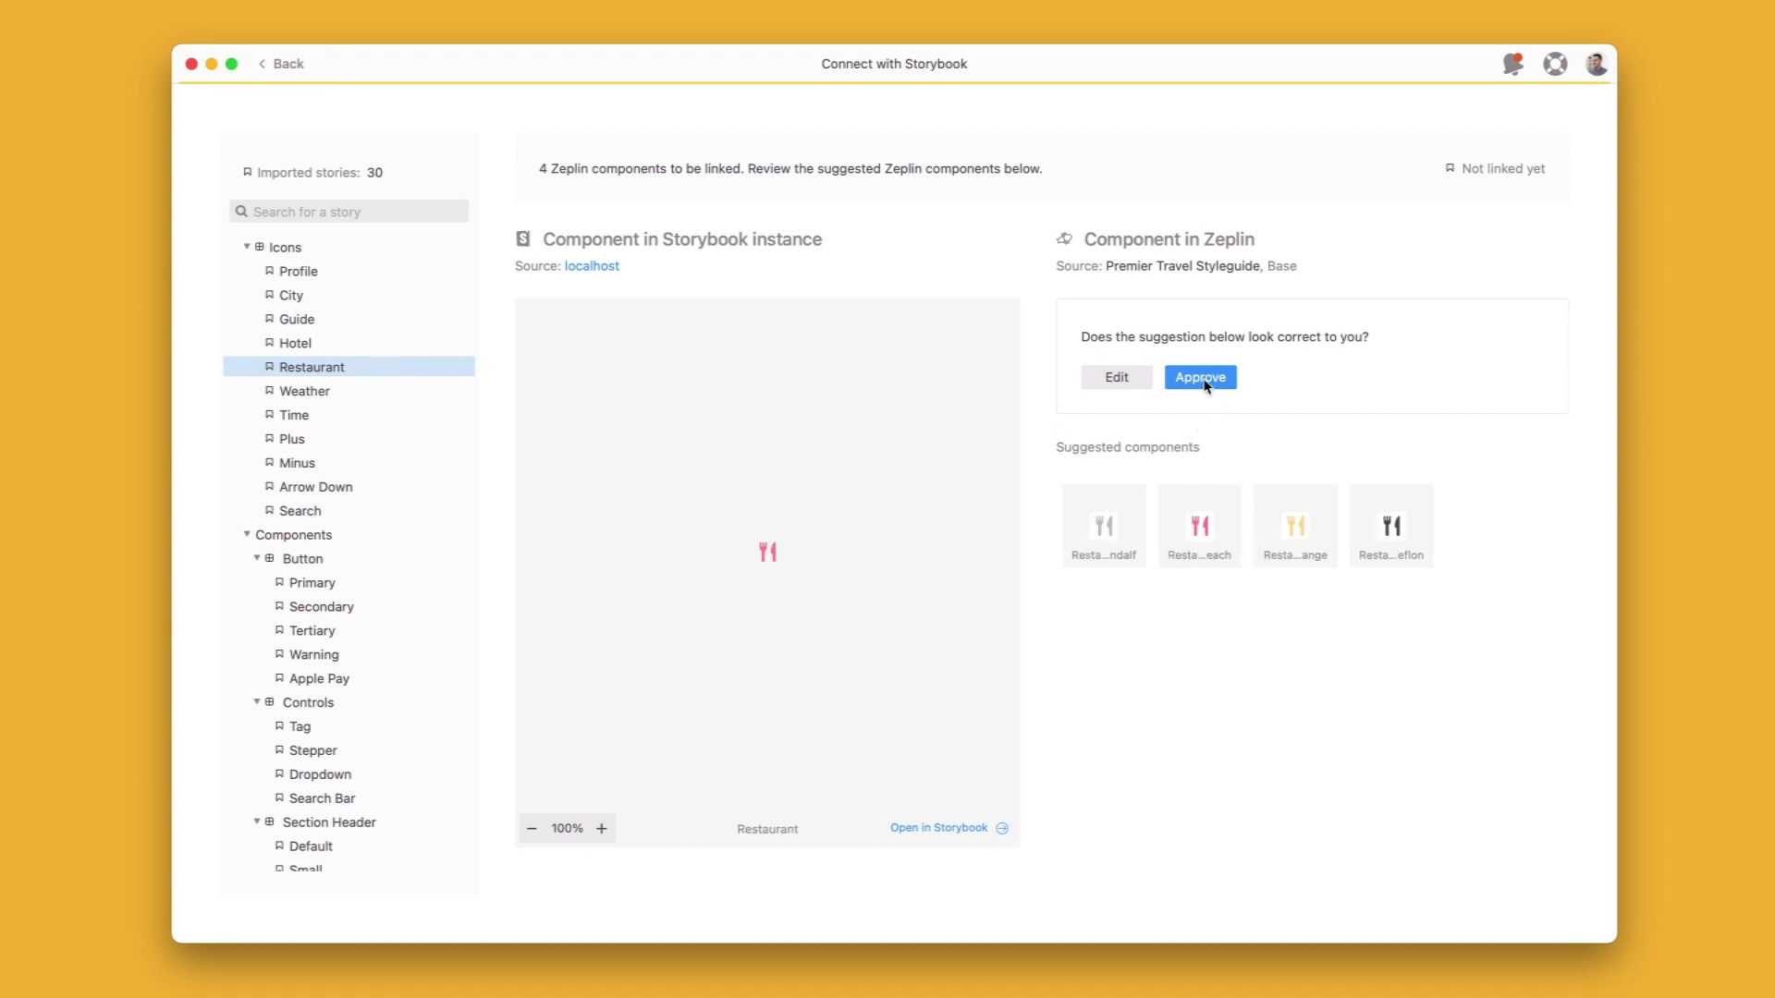
click(1206, 383)
click(341, 374)
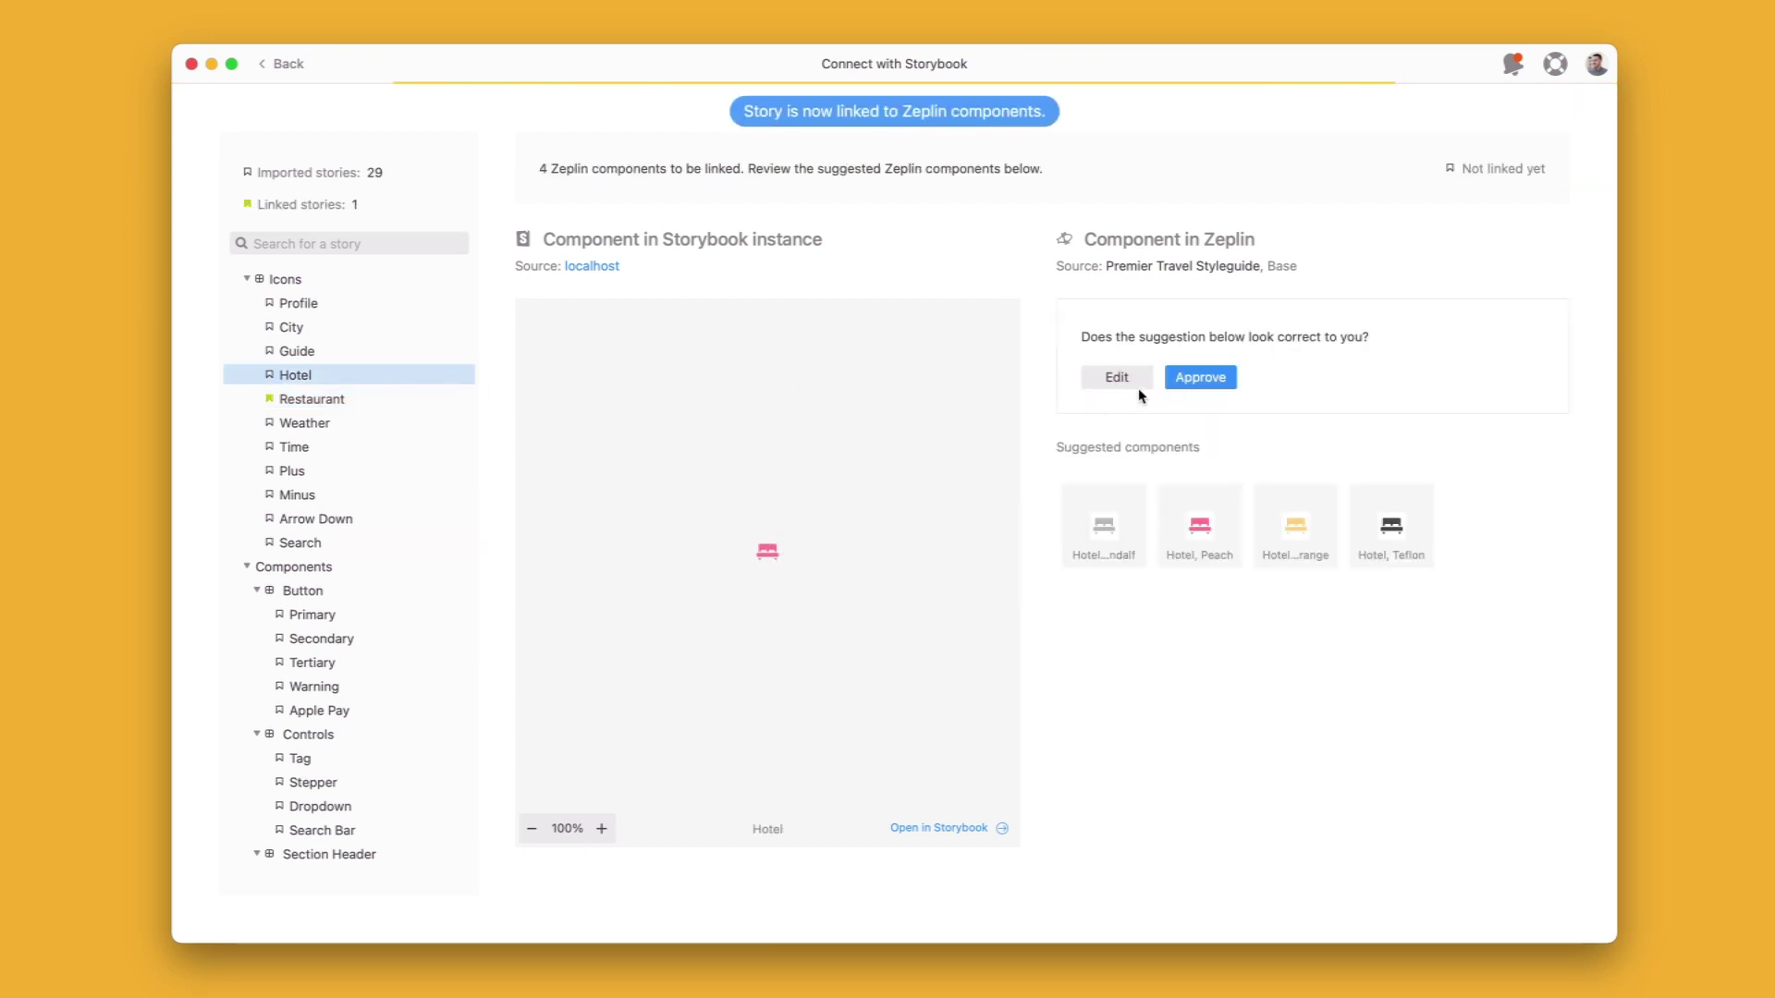
click(1192, 379)
Link the Primary button story to three button variants
click(338, 616)
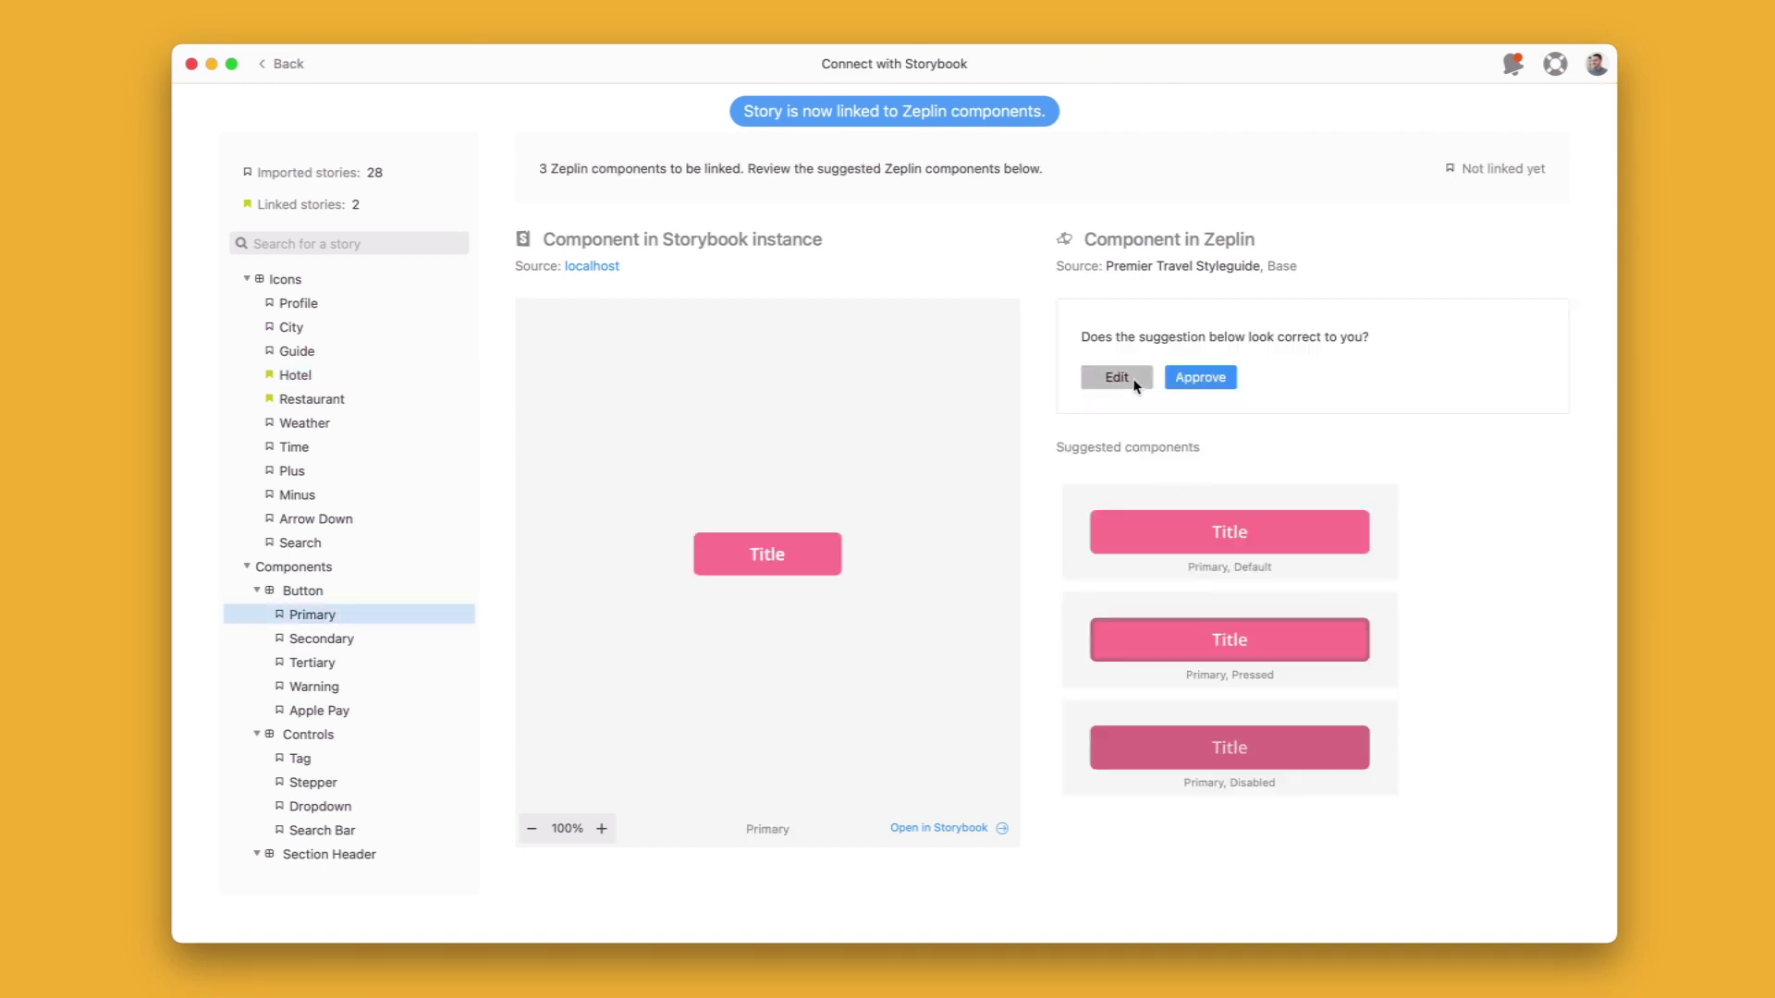
click(1134, 381)
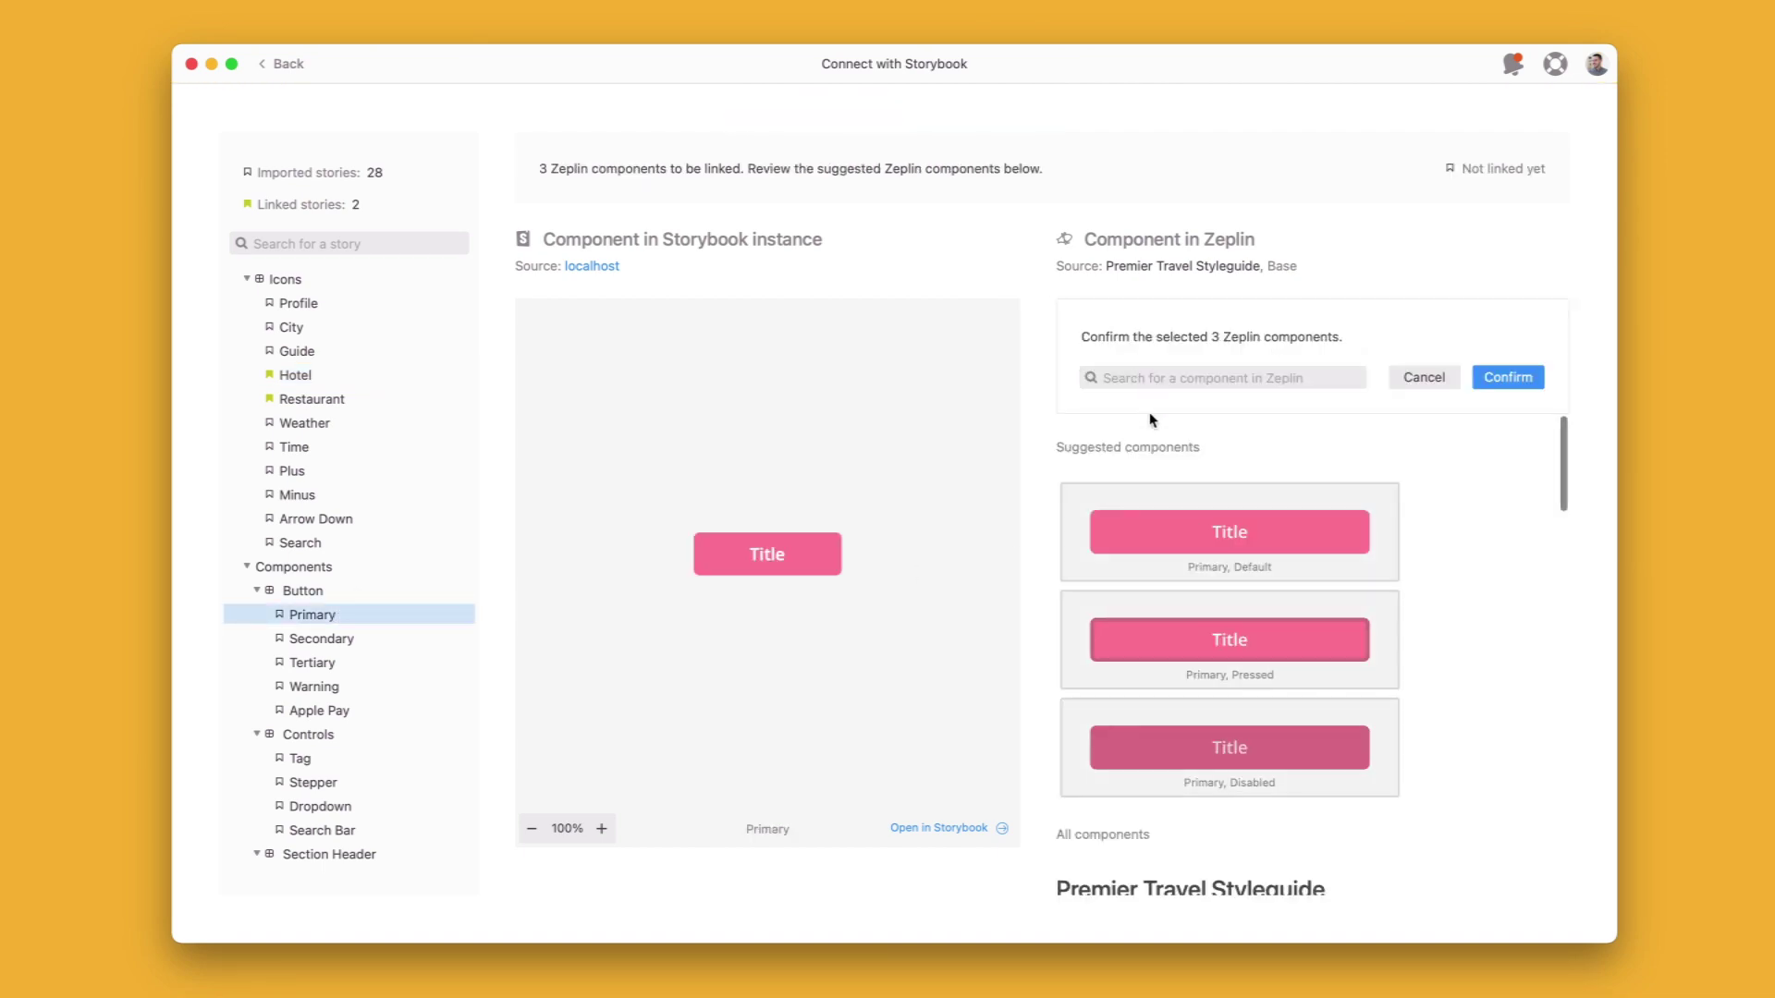
click(1507, 379)
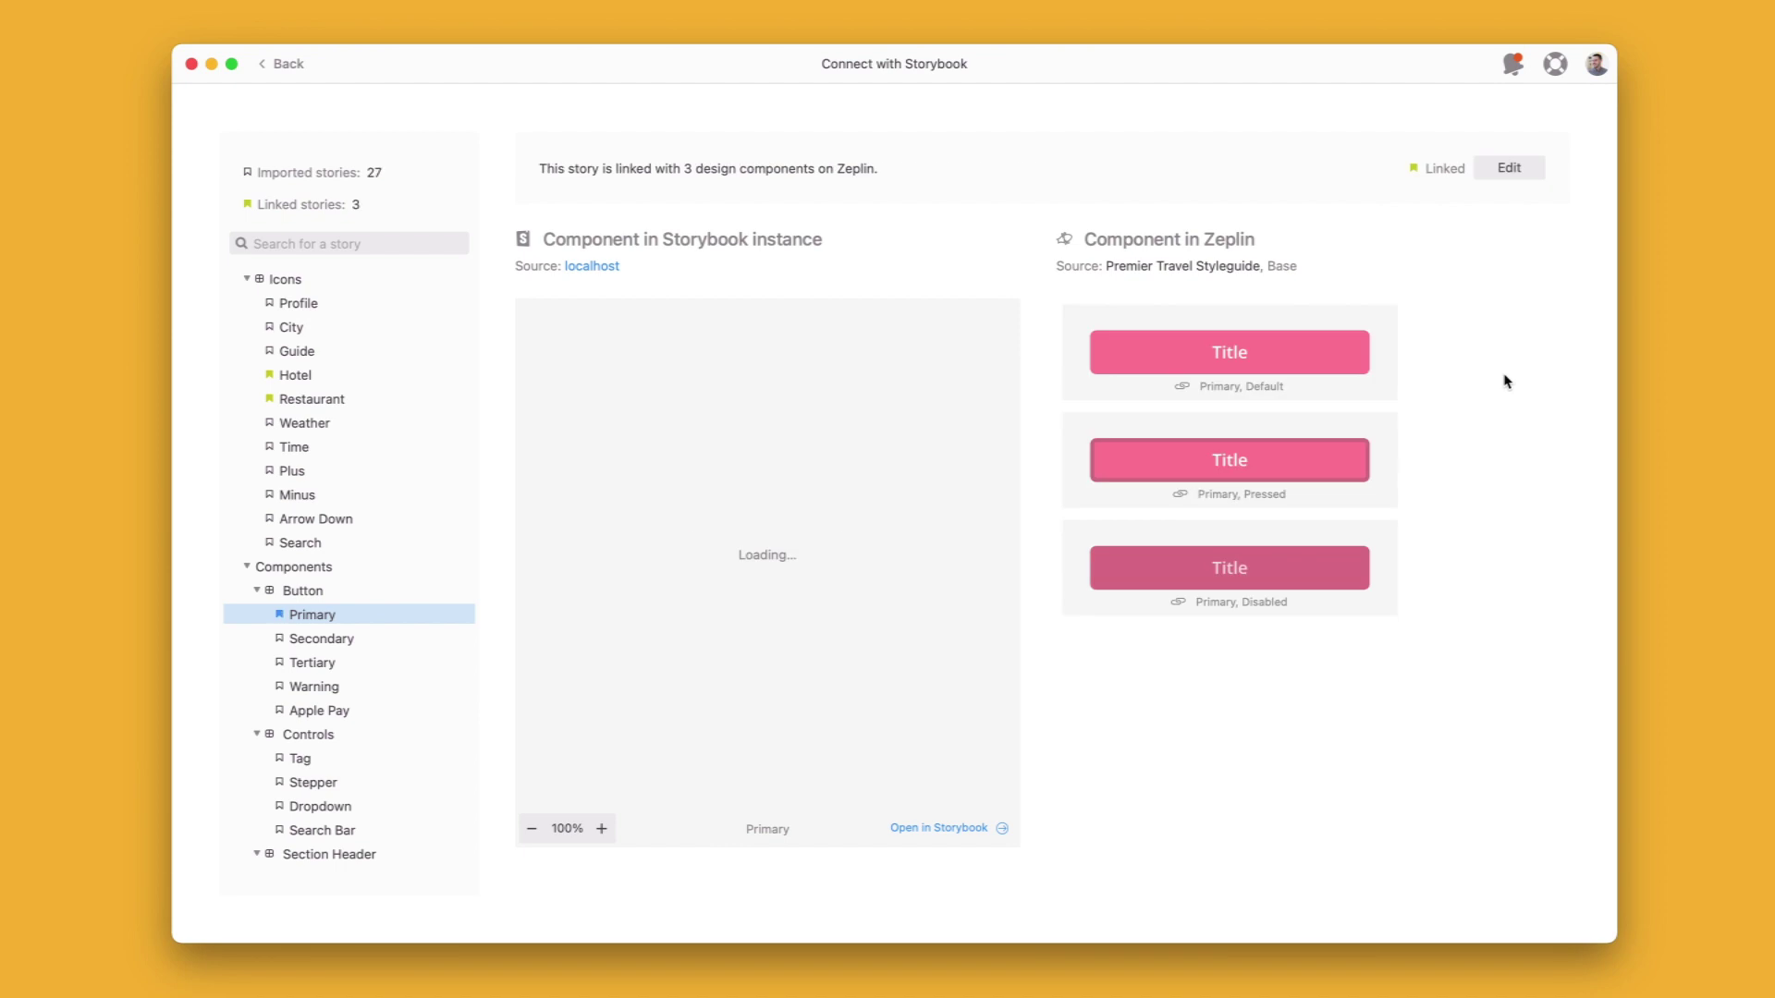
Link the City story to the four Place icon components found by searching 'pla'
click(347, 333)
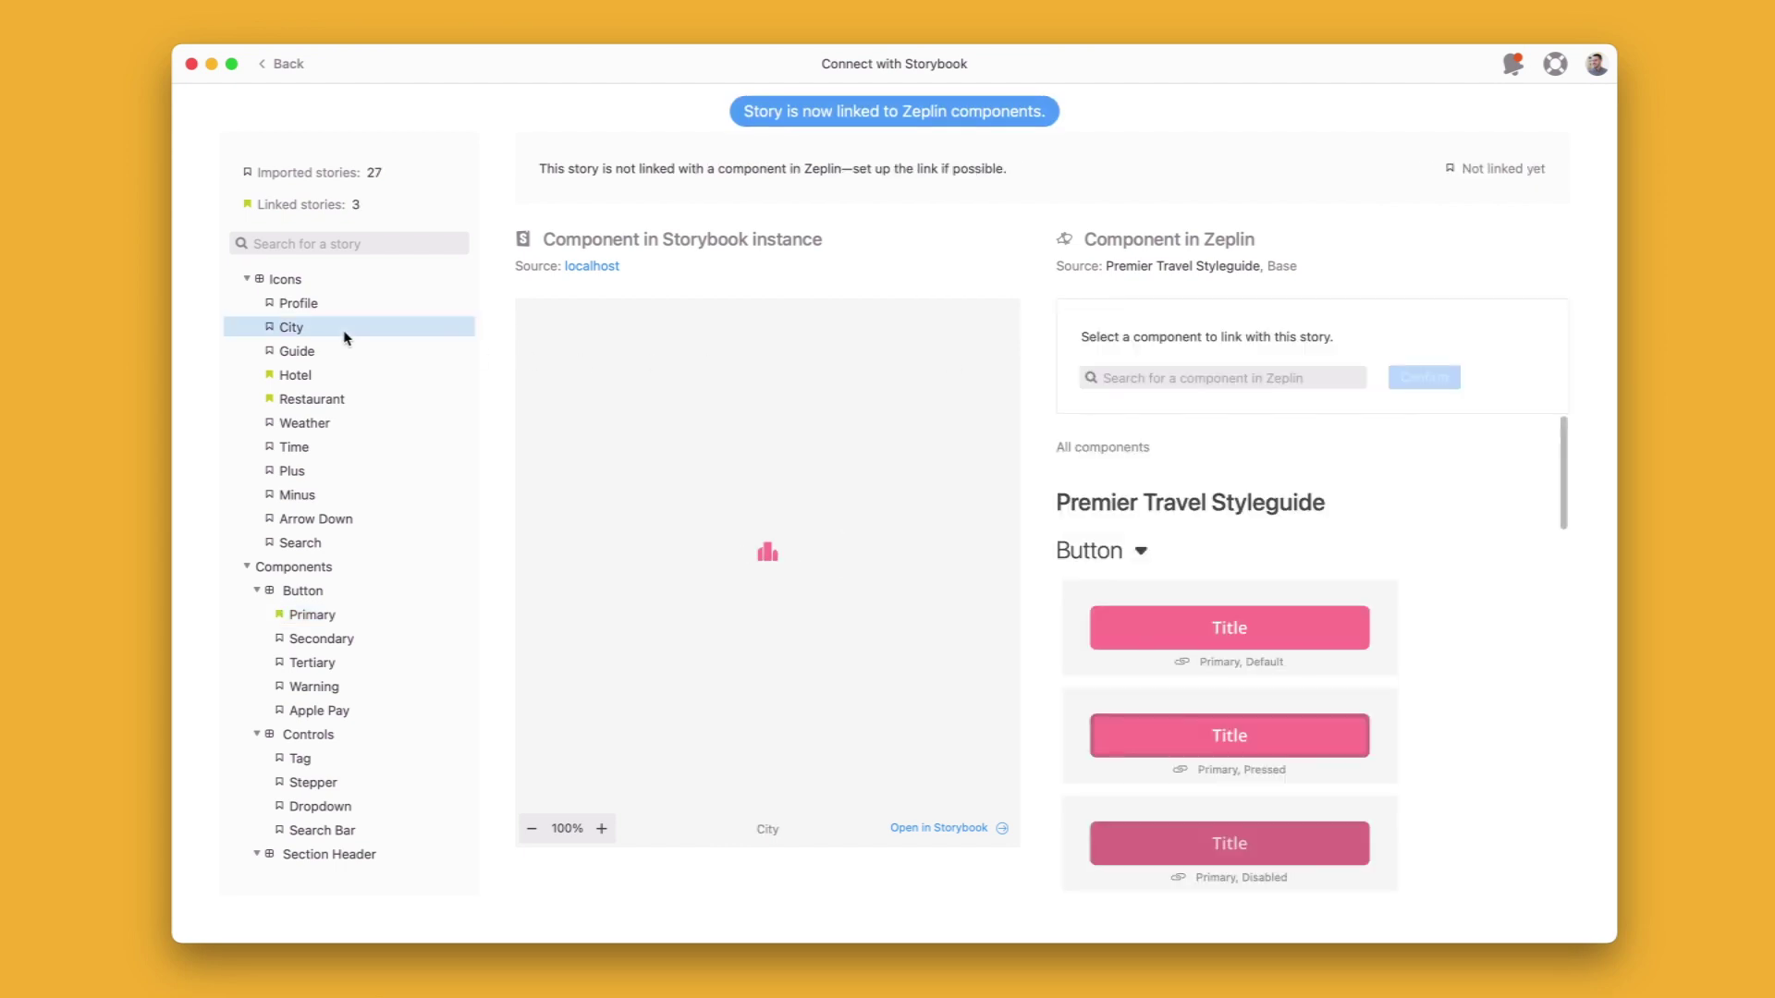
click(1145, 386)
text(place)
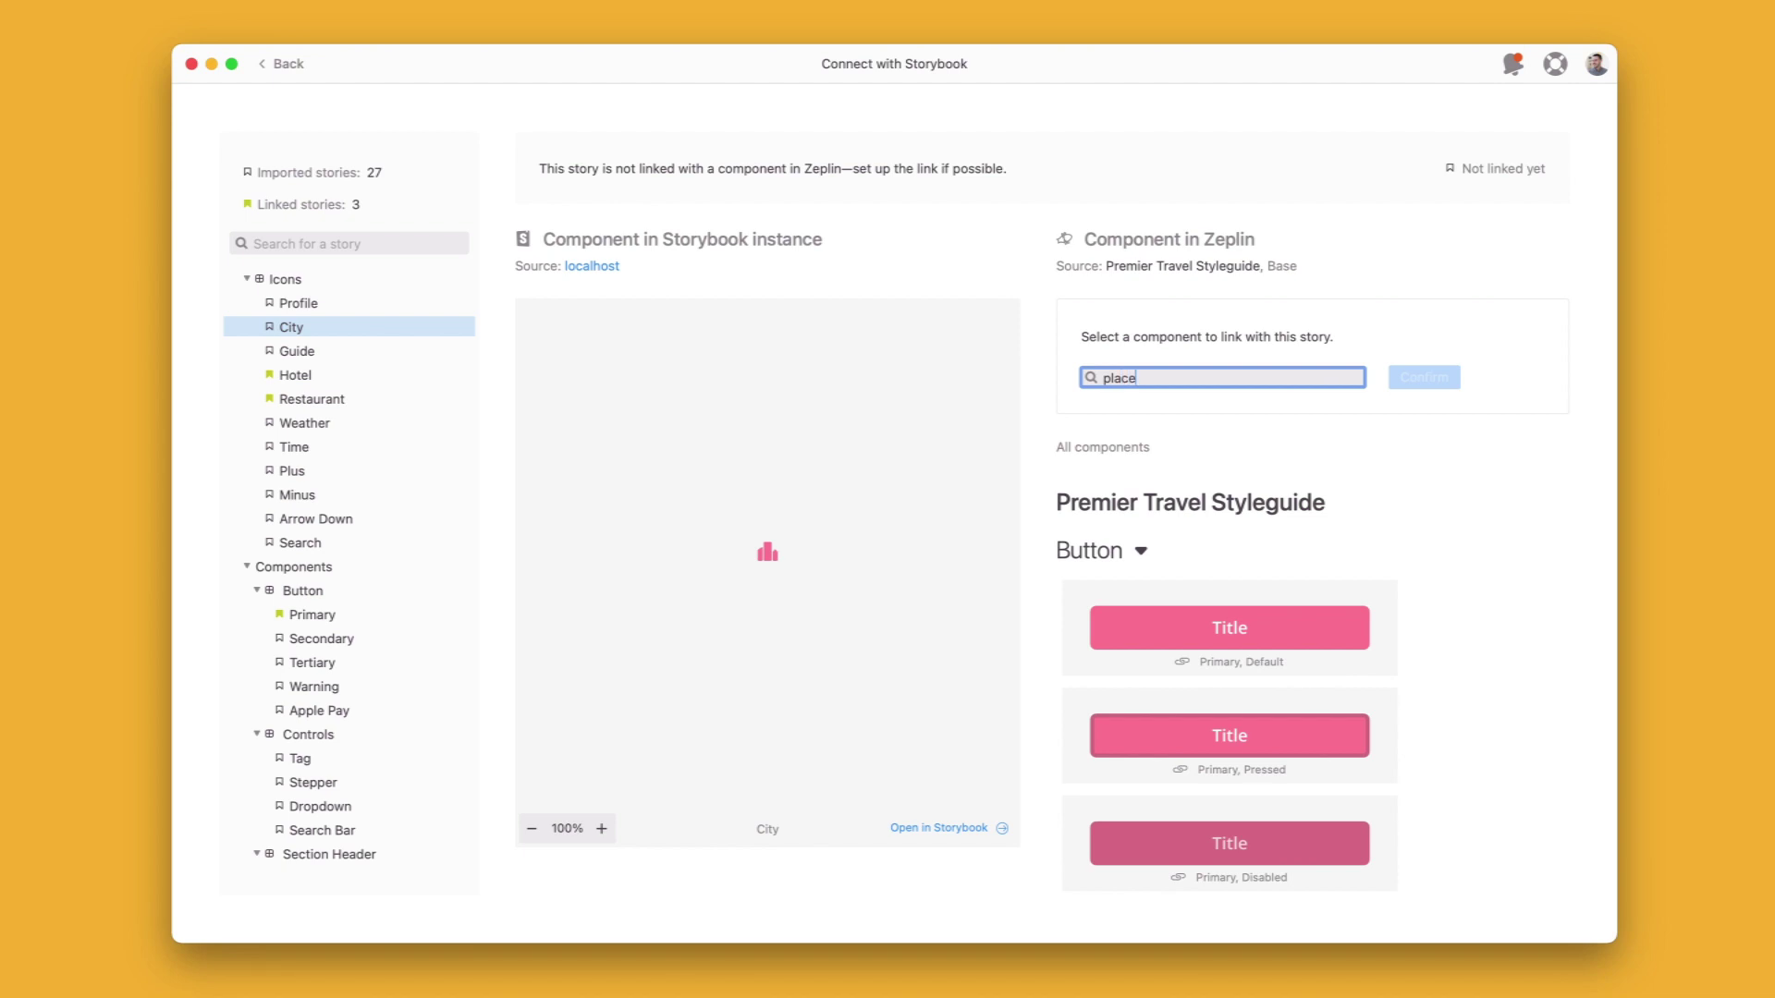
drag(1125, 554, 1377, 450)
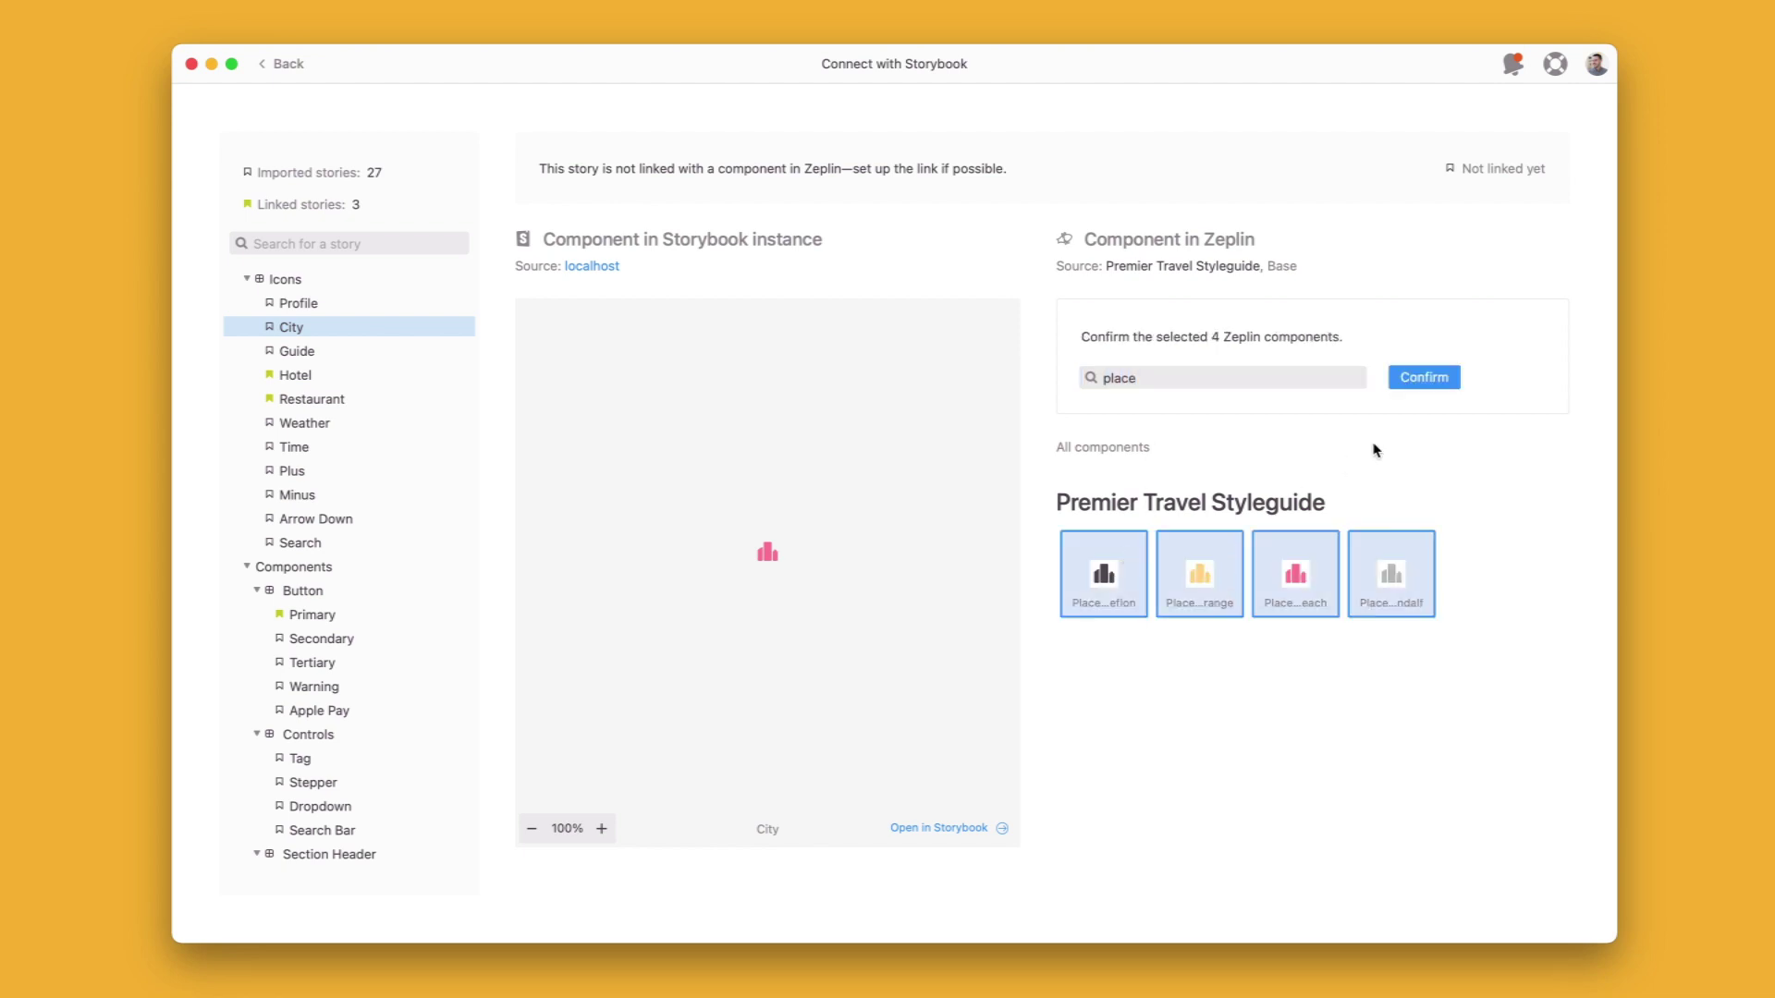
click(1433, 378)
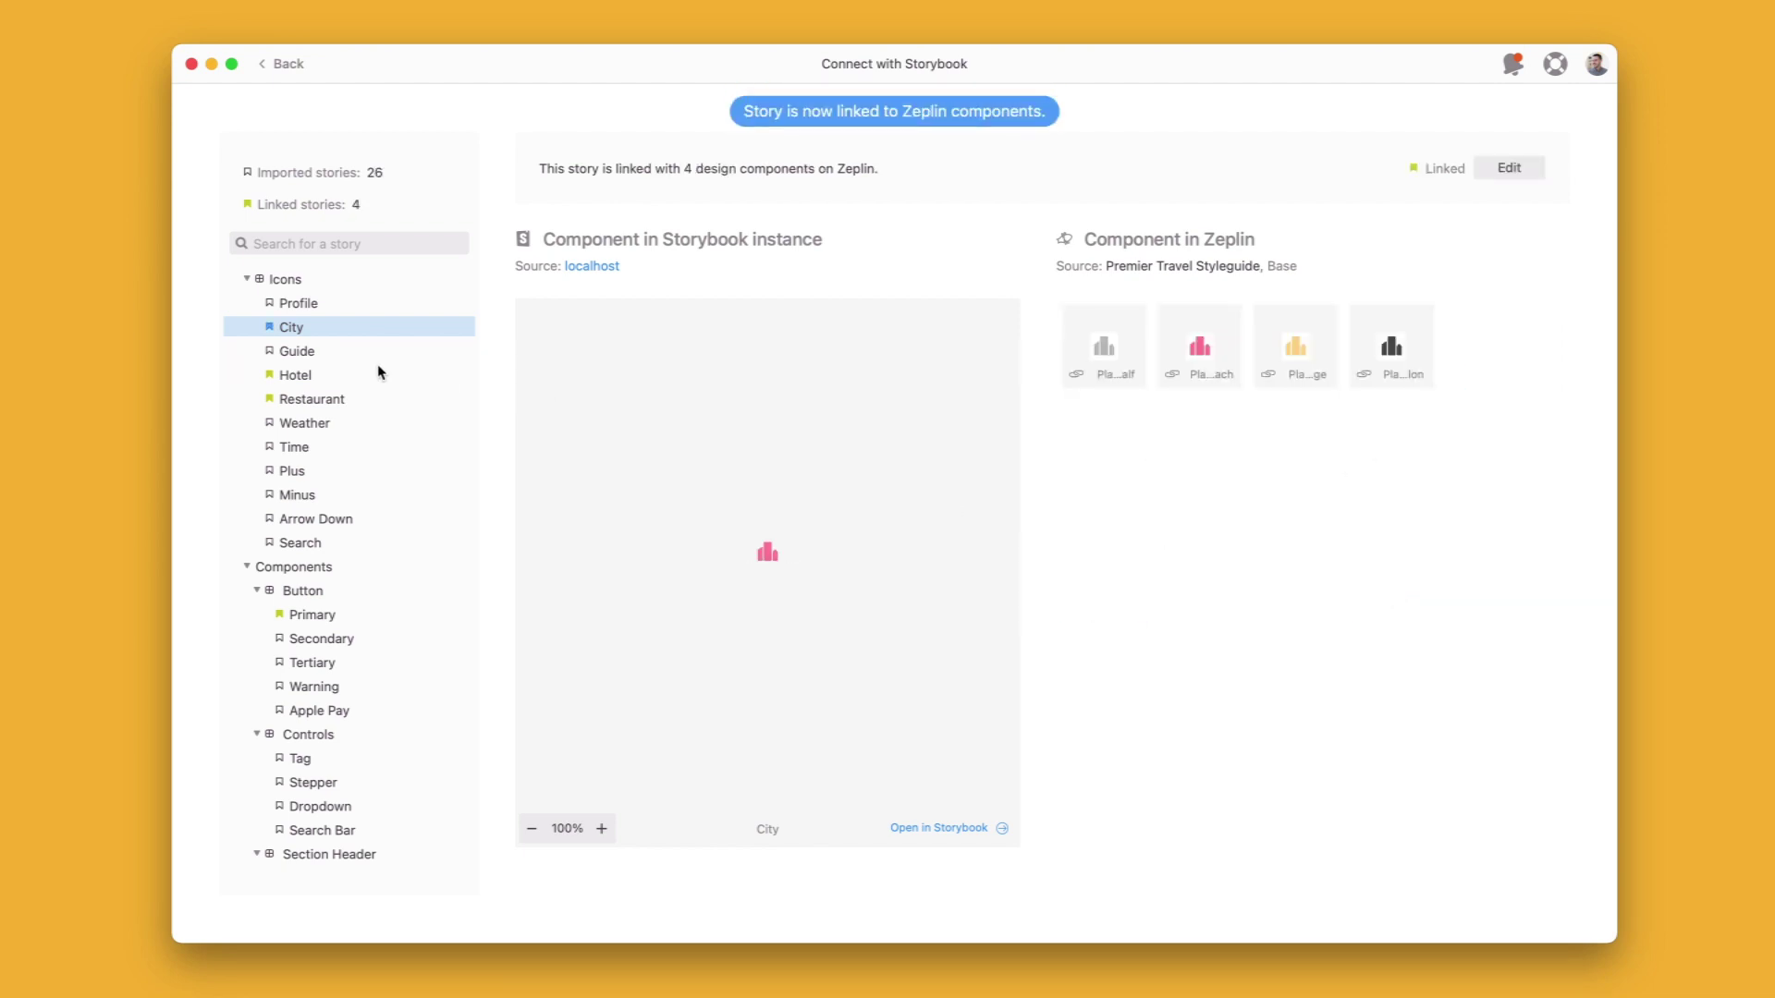
Approve the Guide story's suggested icons and open the Secondary button story
click(351, 357)
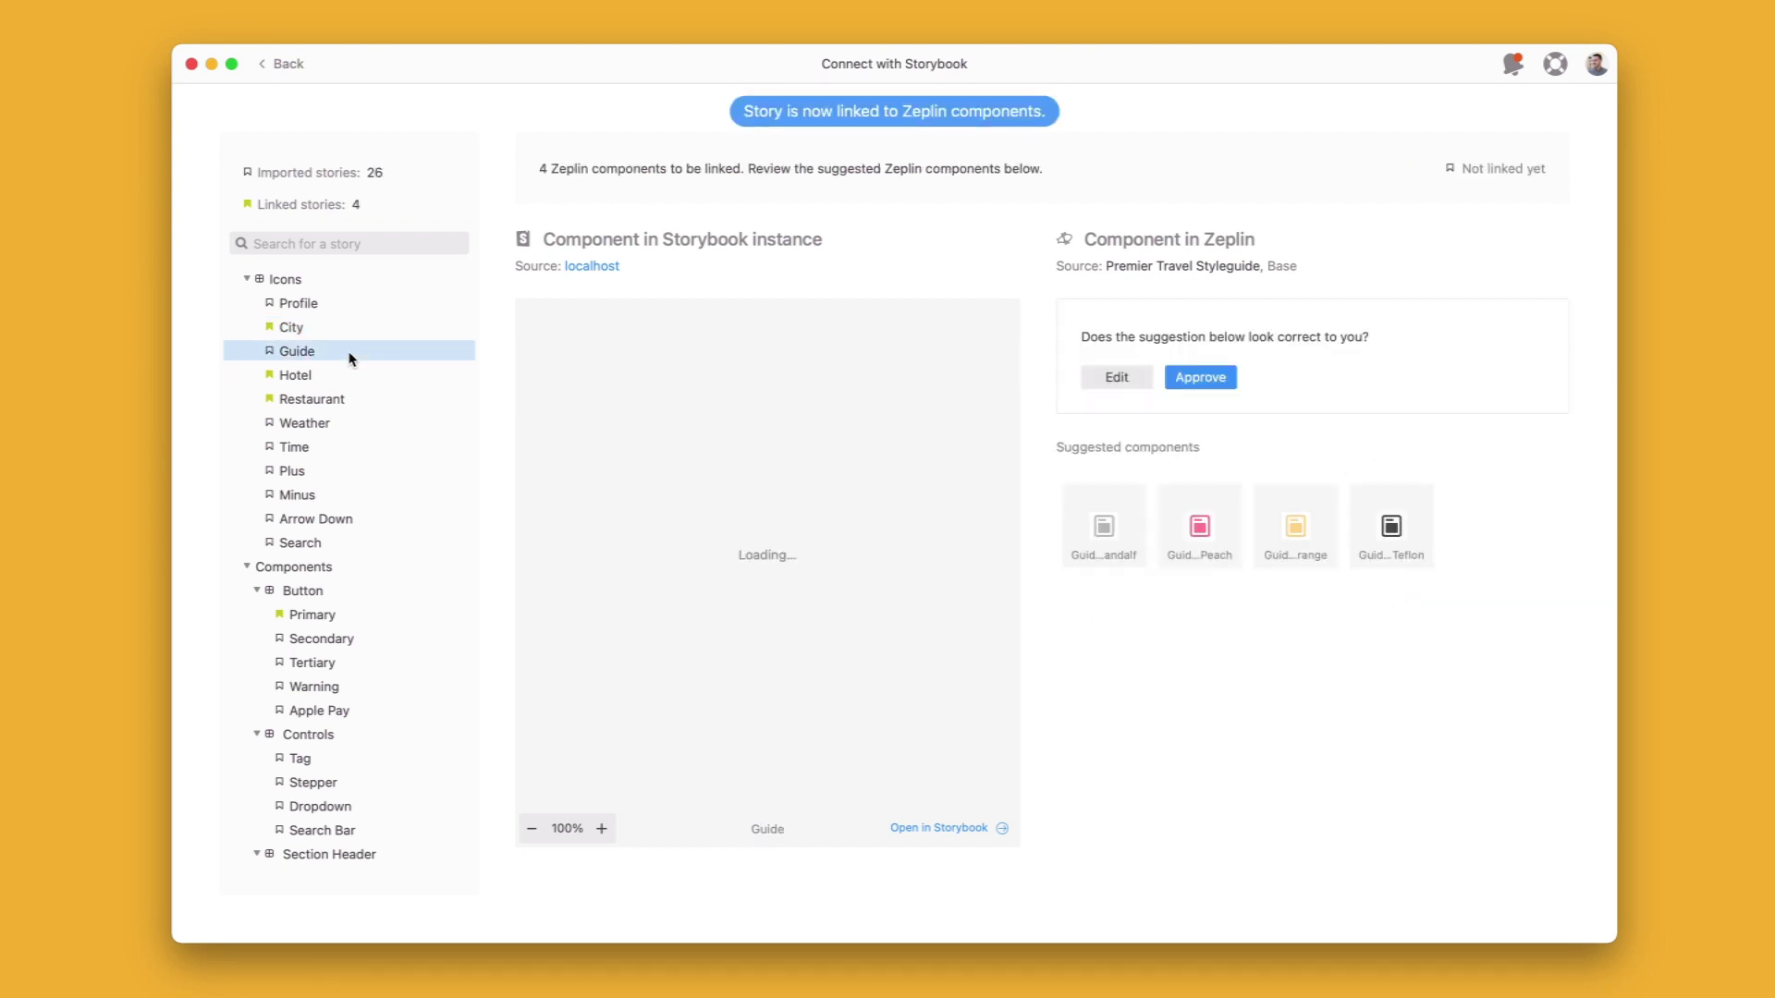
click(1192, 377)
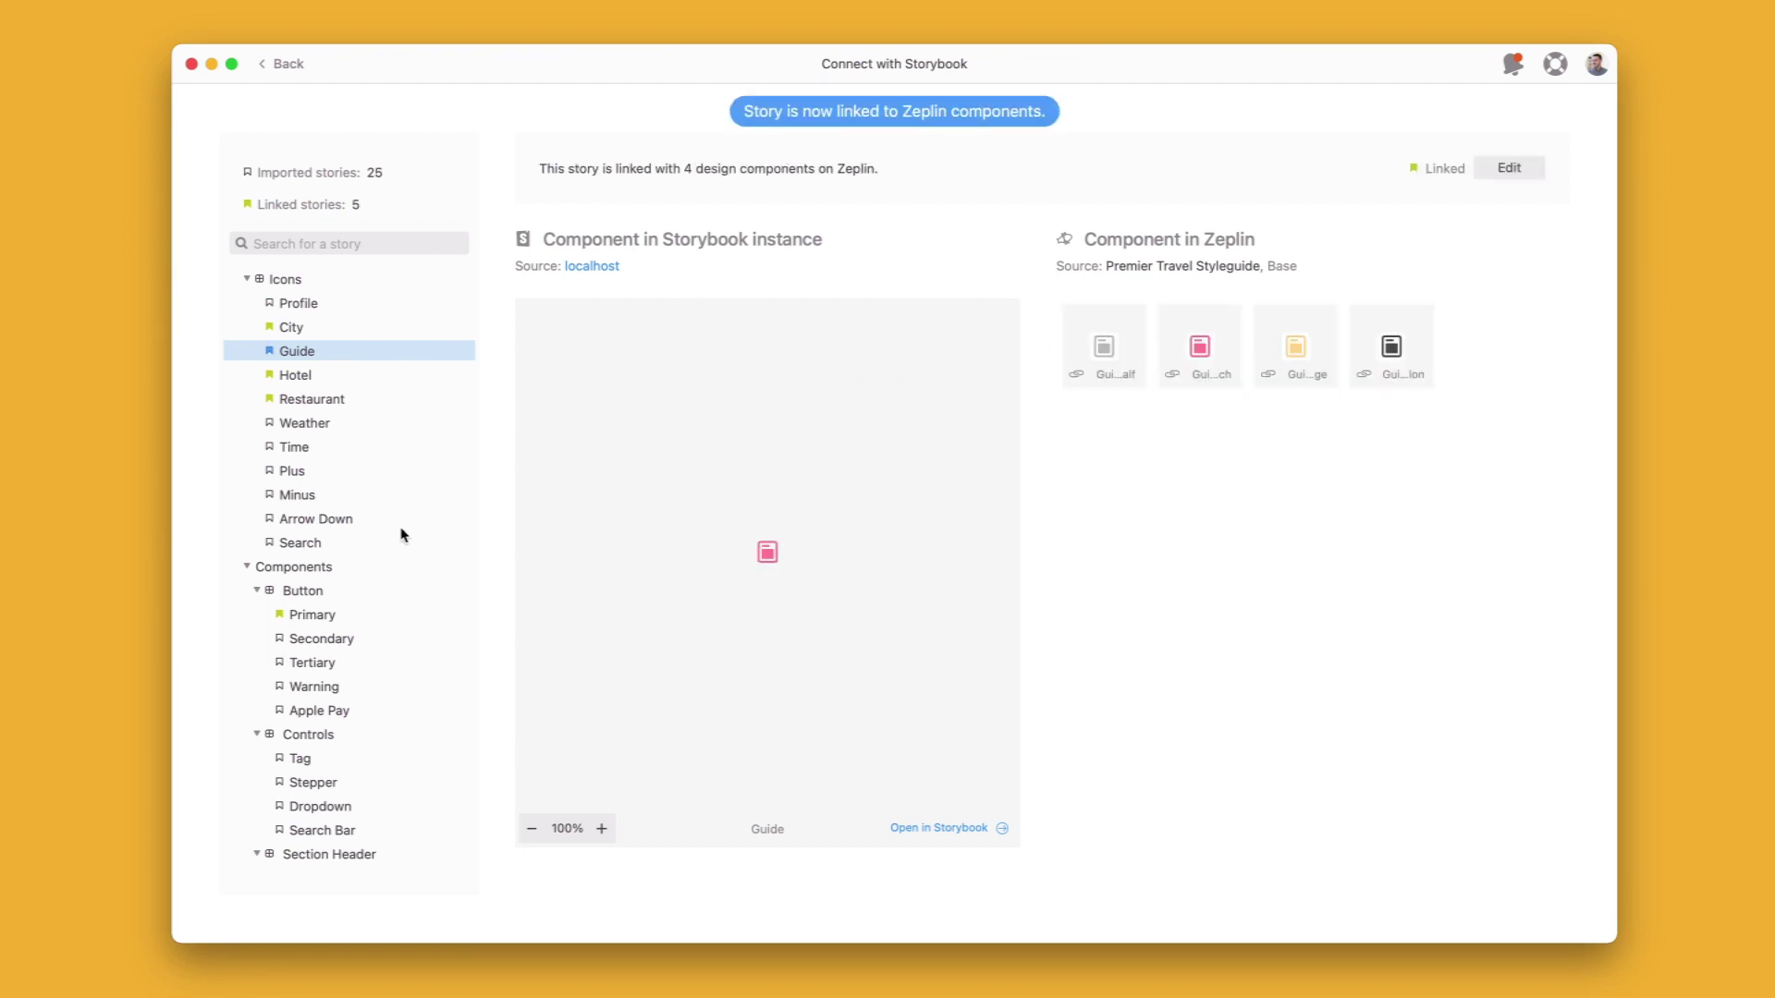
click(356, 637)
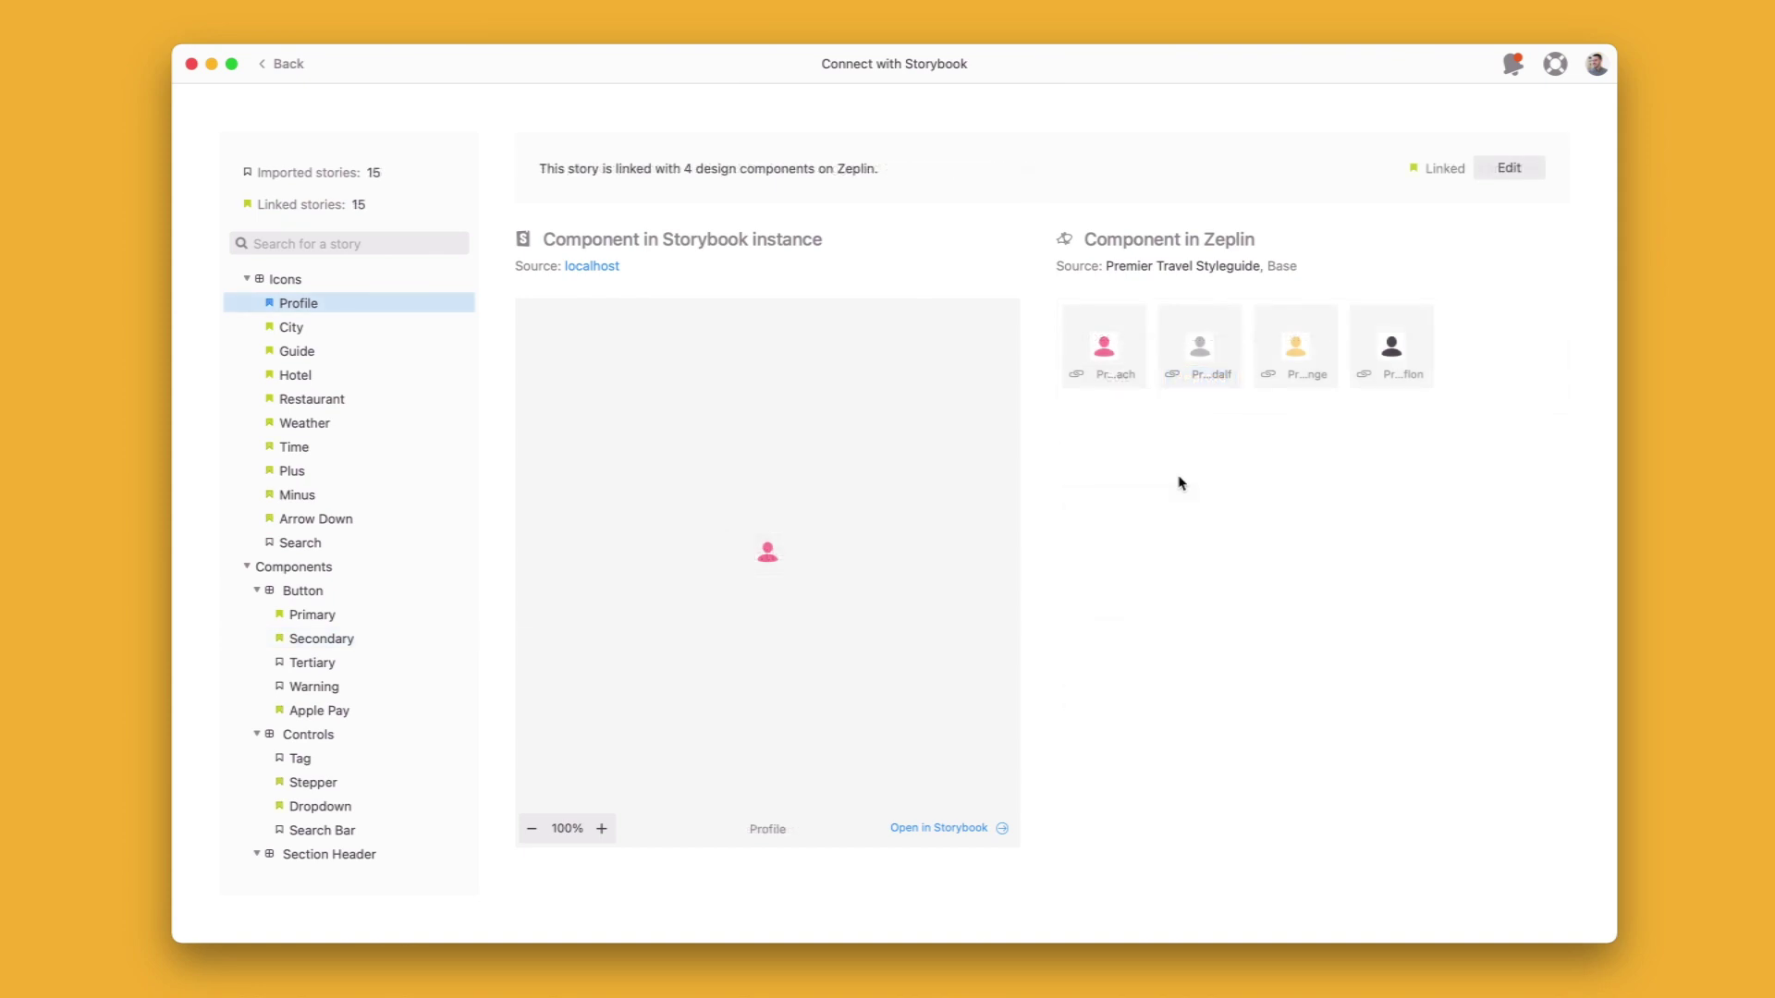
click(323, 497)
click(338, 641)
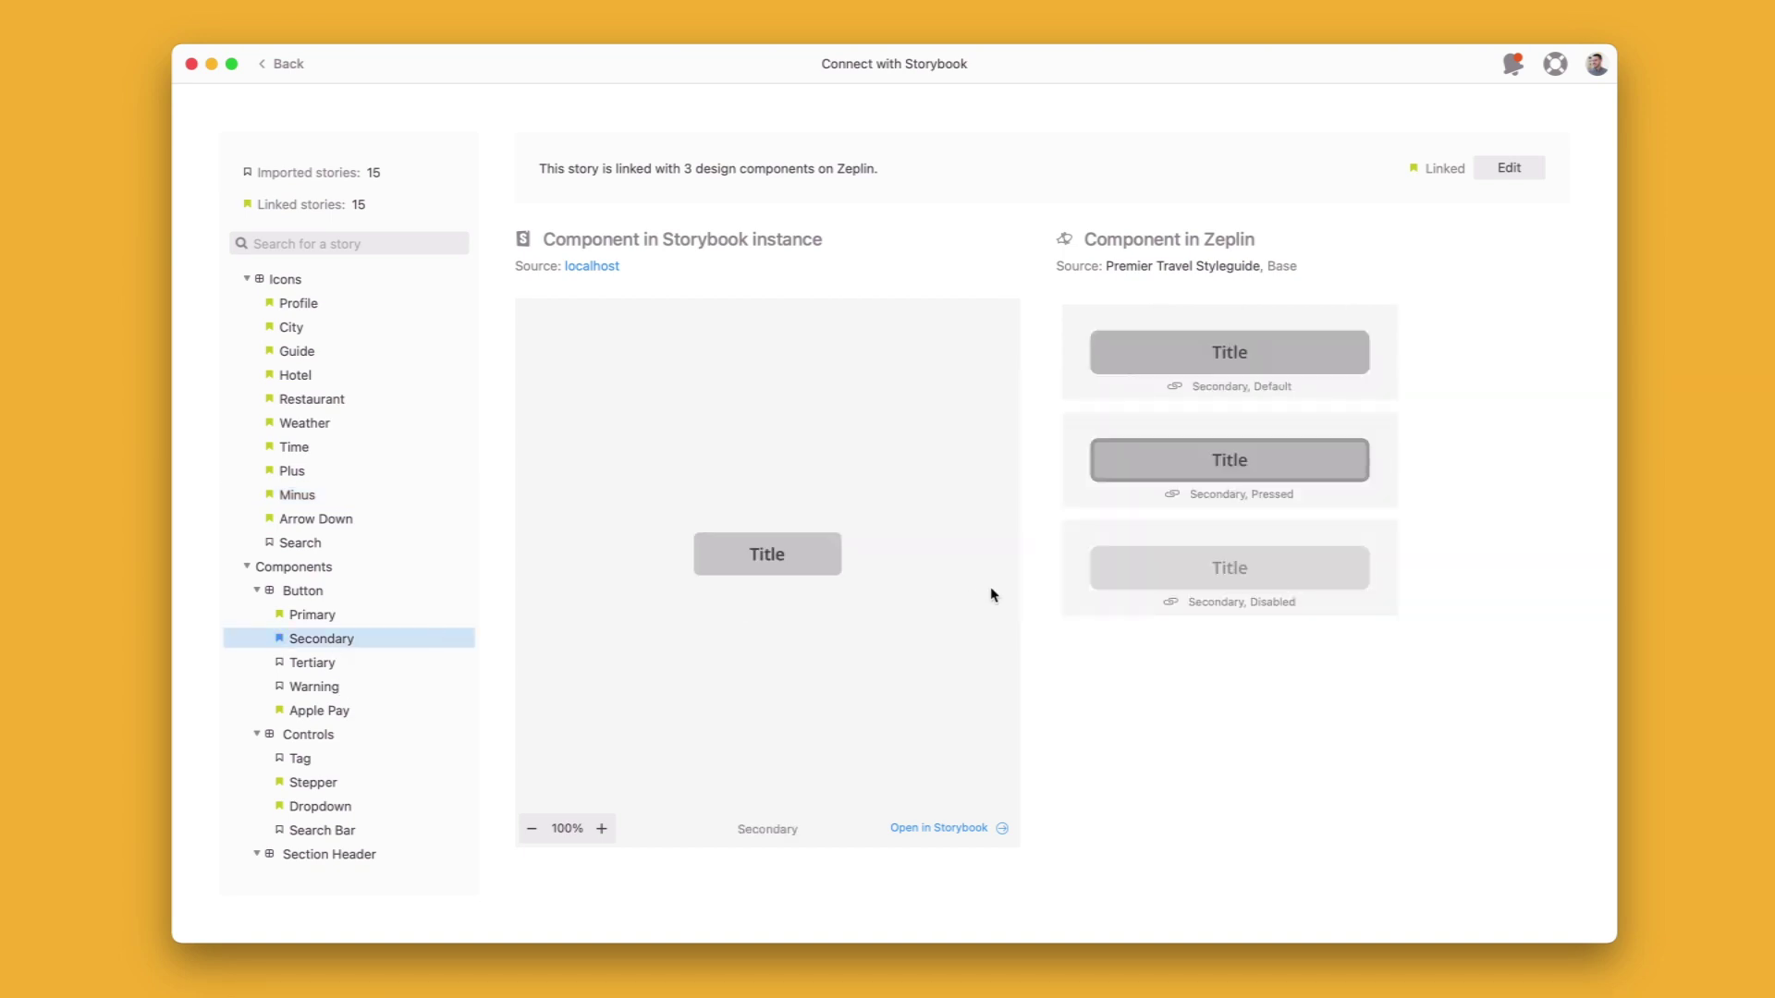
Set Visual Studio Code as editor, then open the Profile/Peach icon's source and Storybook story
click(296, 65)
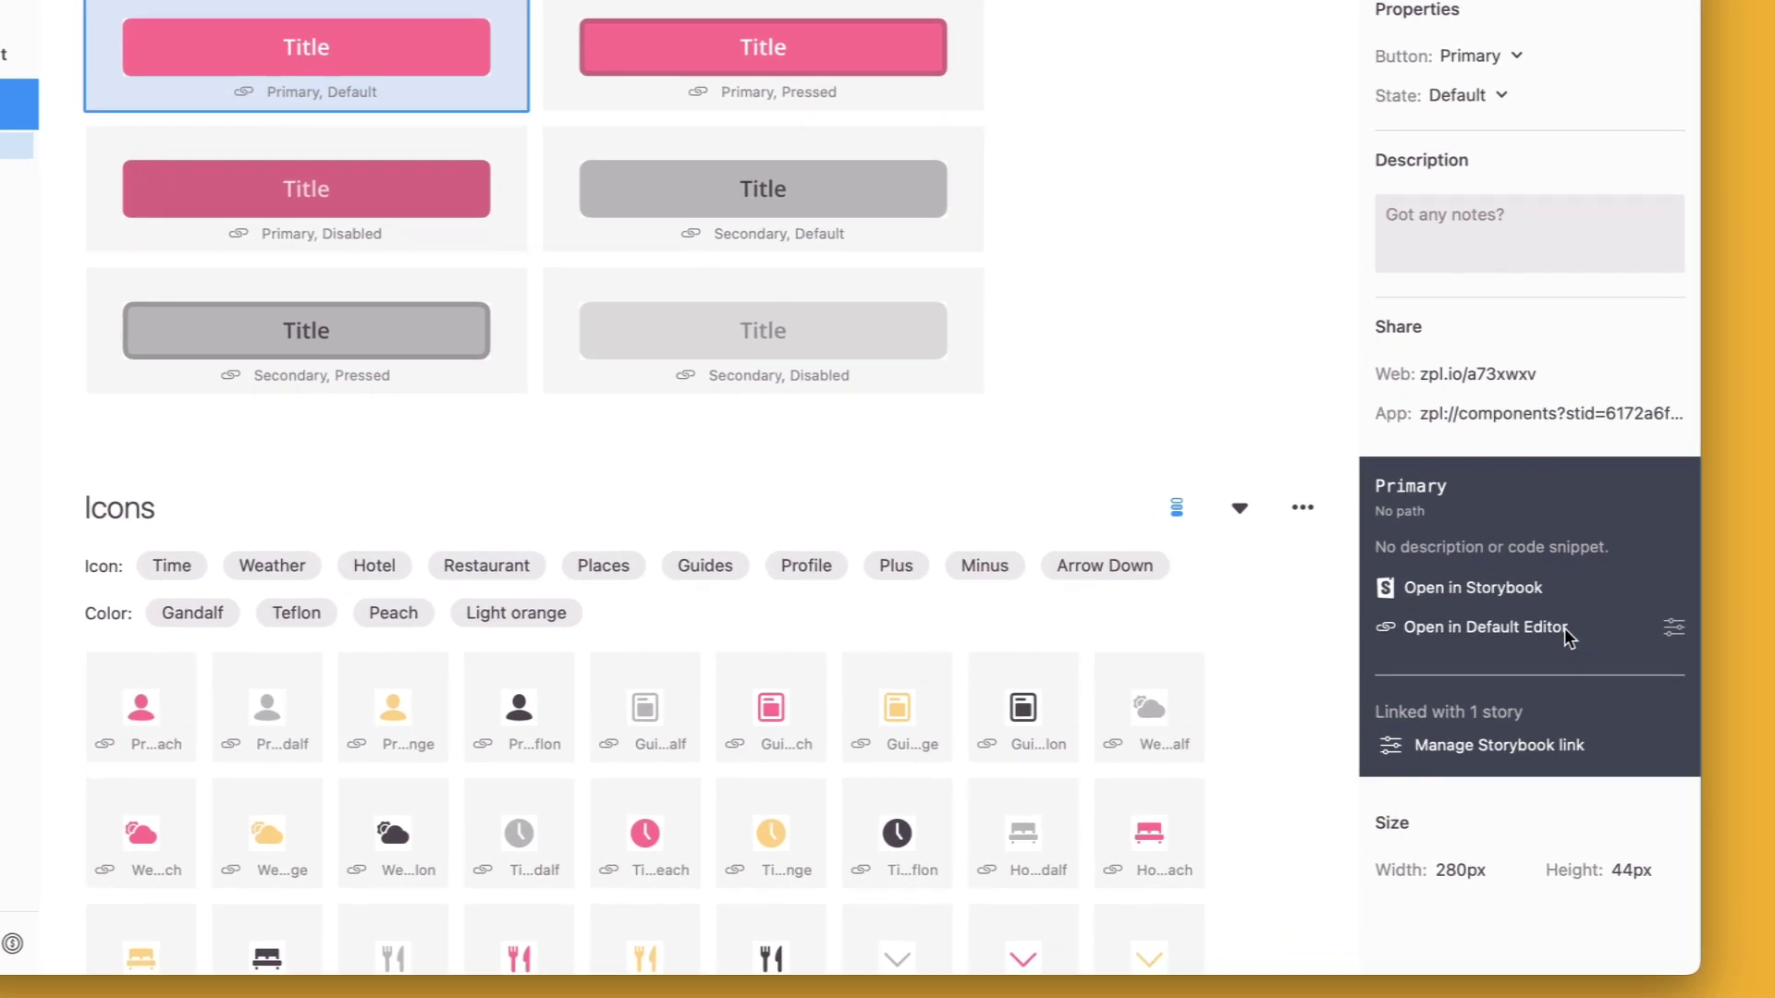
click(182, 688)
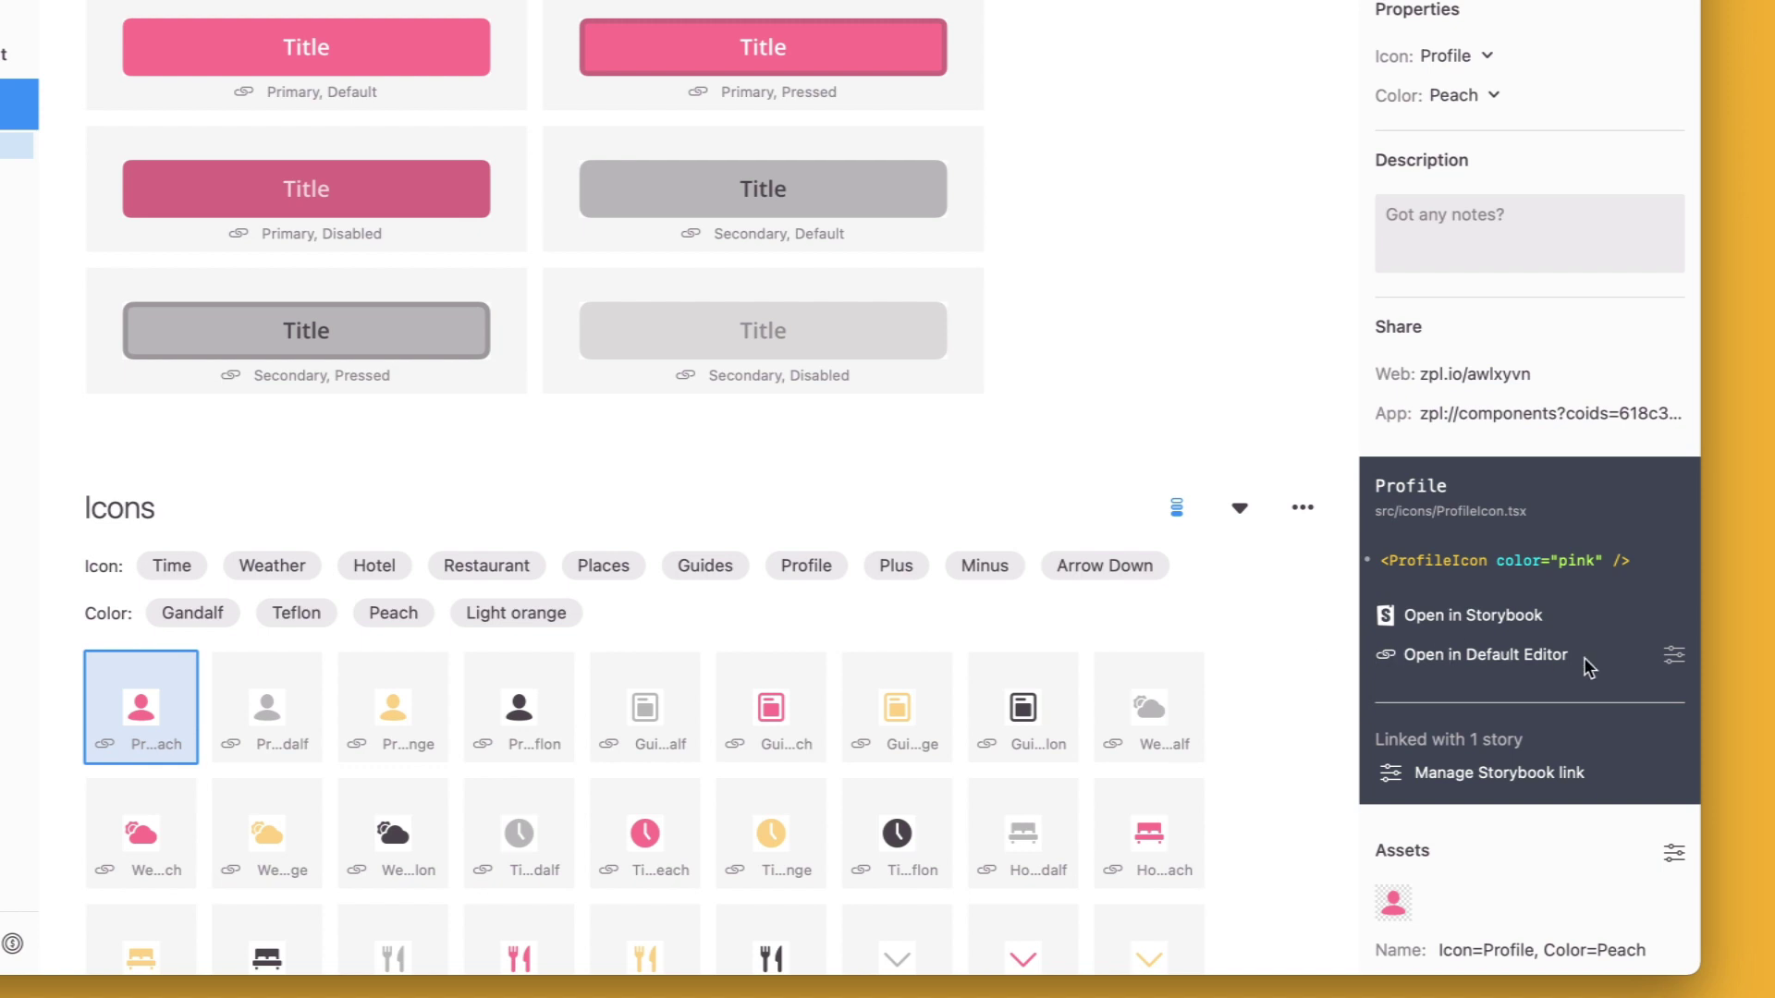
click(1685, 658)
mouse_move(1367, 734)
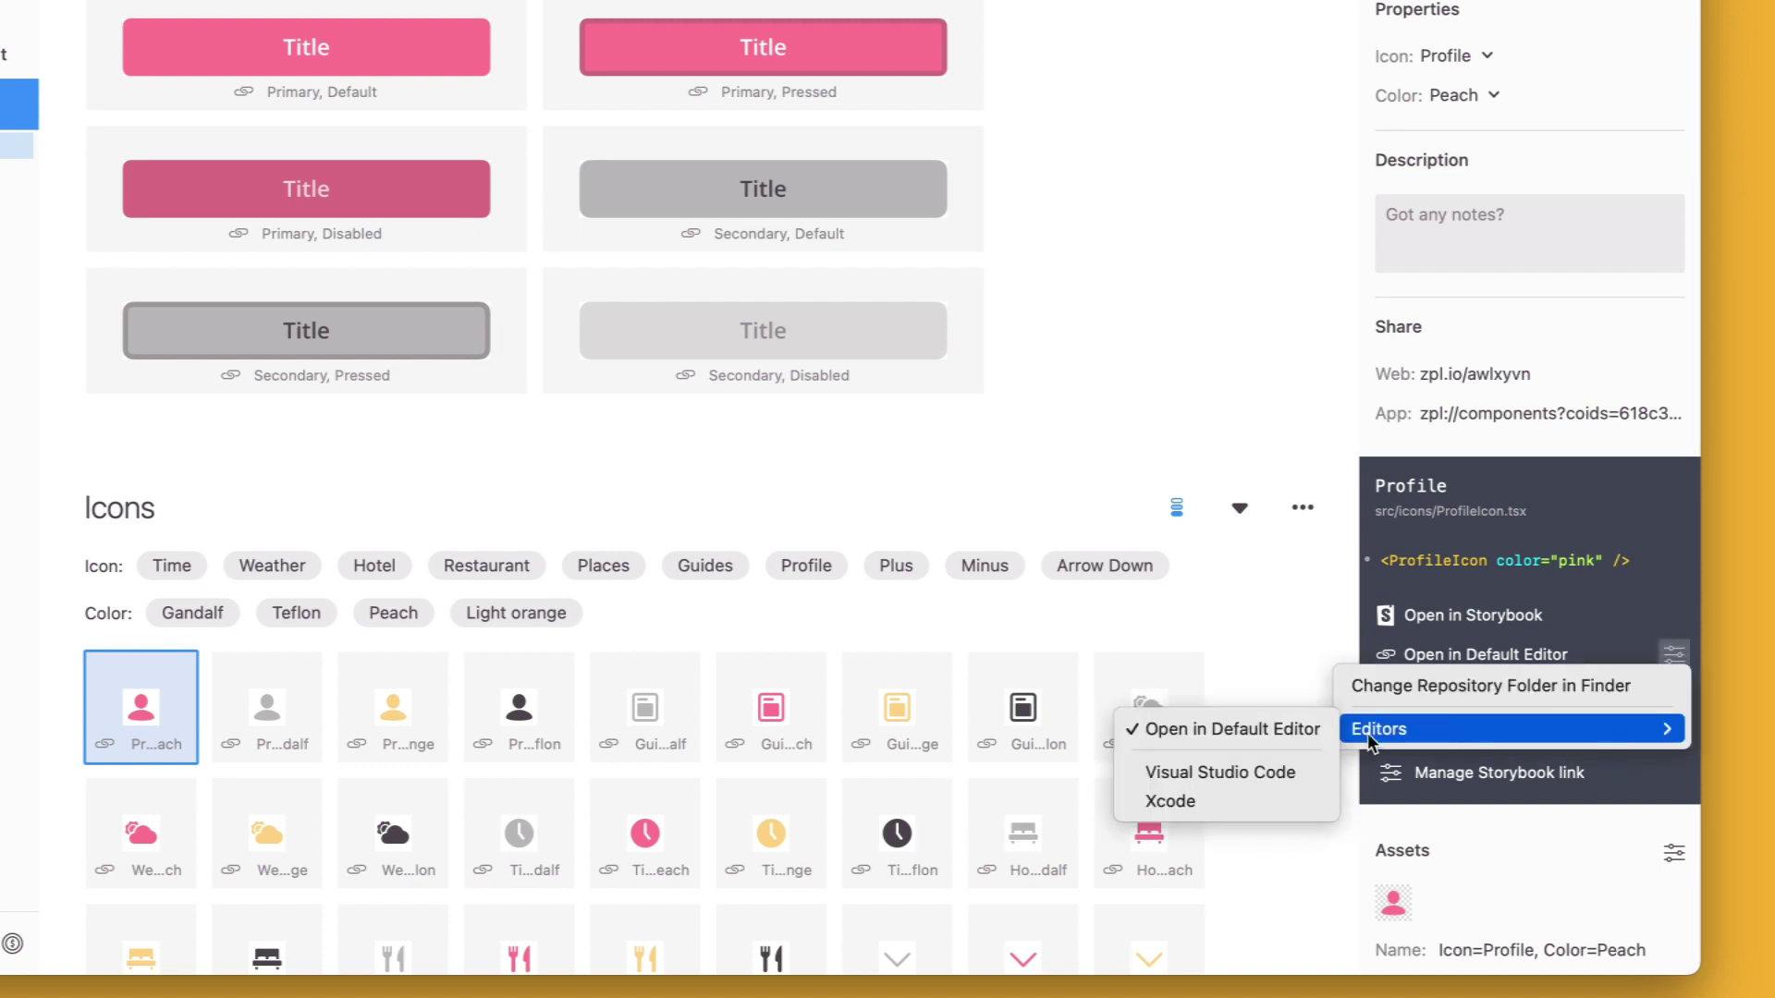
click(1289, 772)
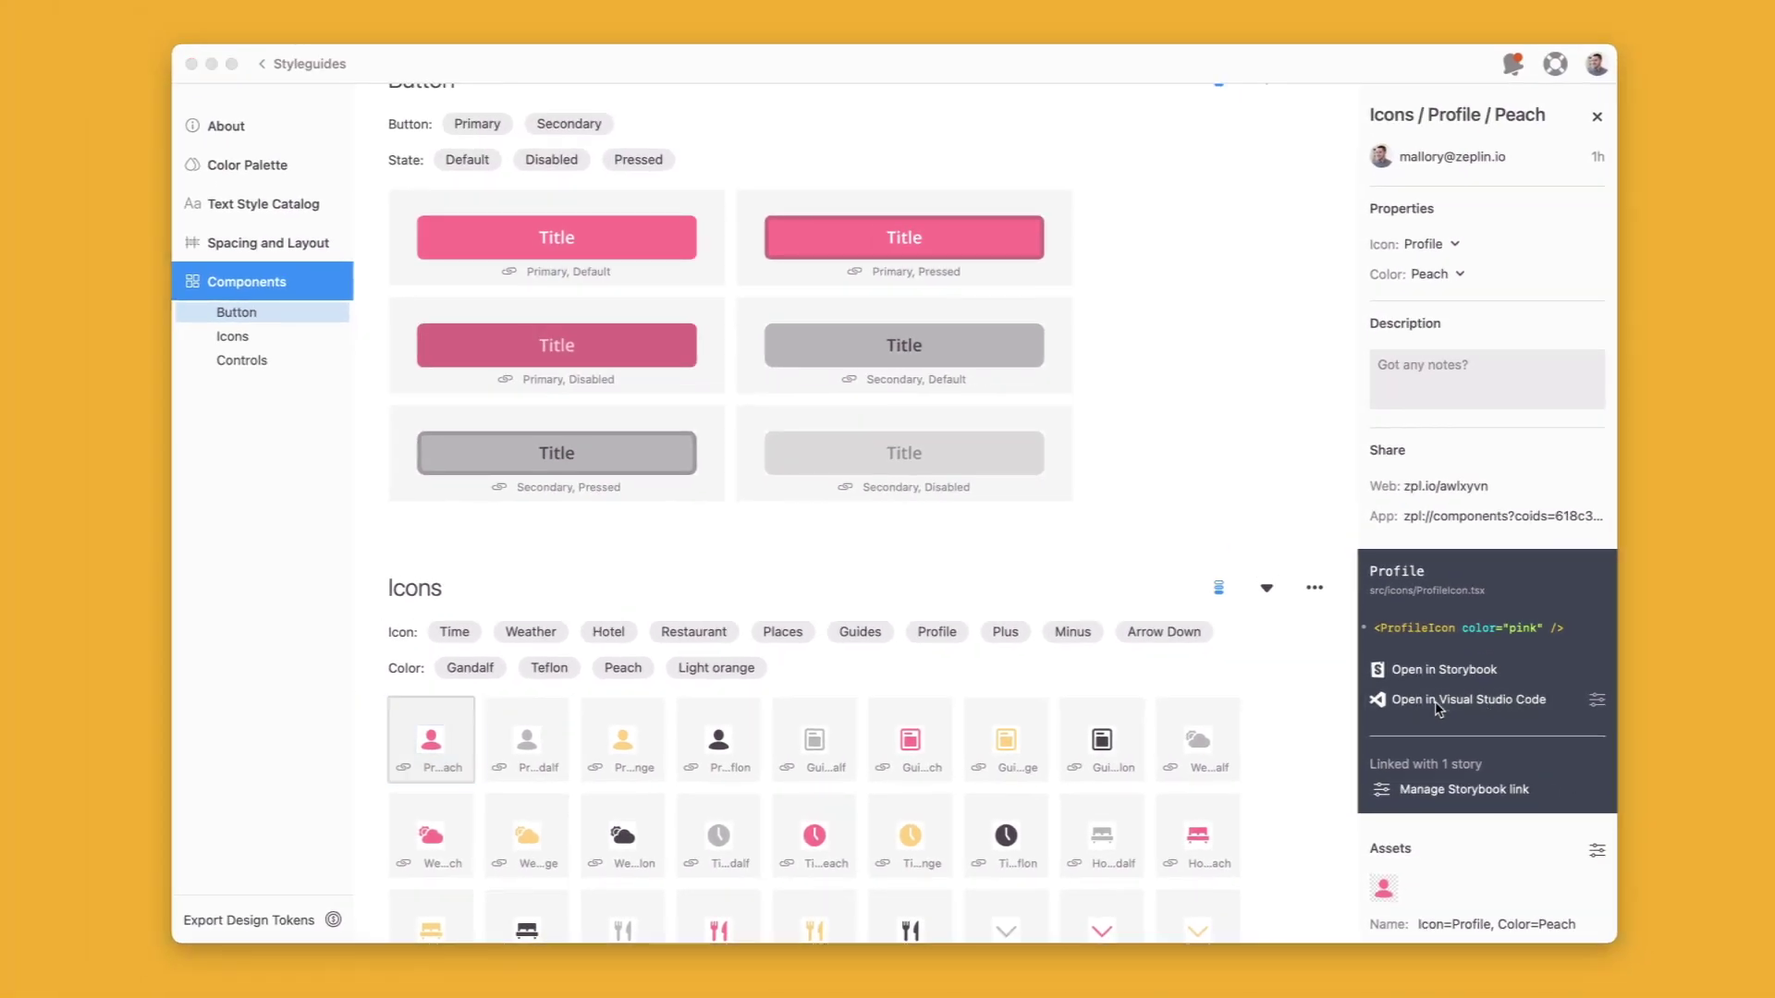
click(1436, 704)
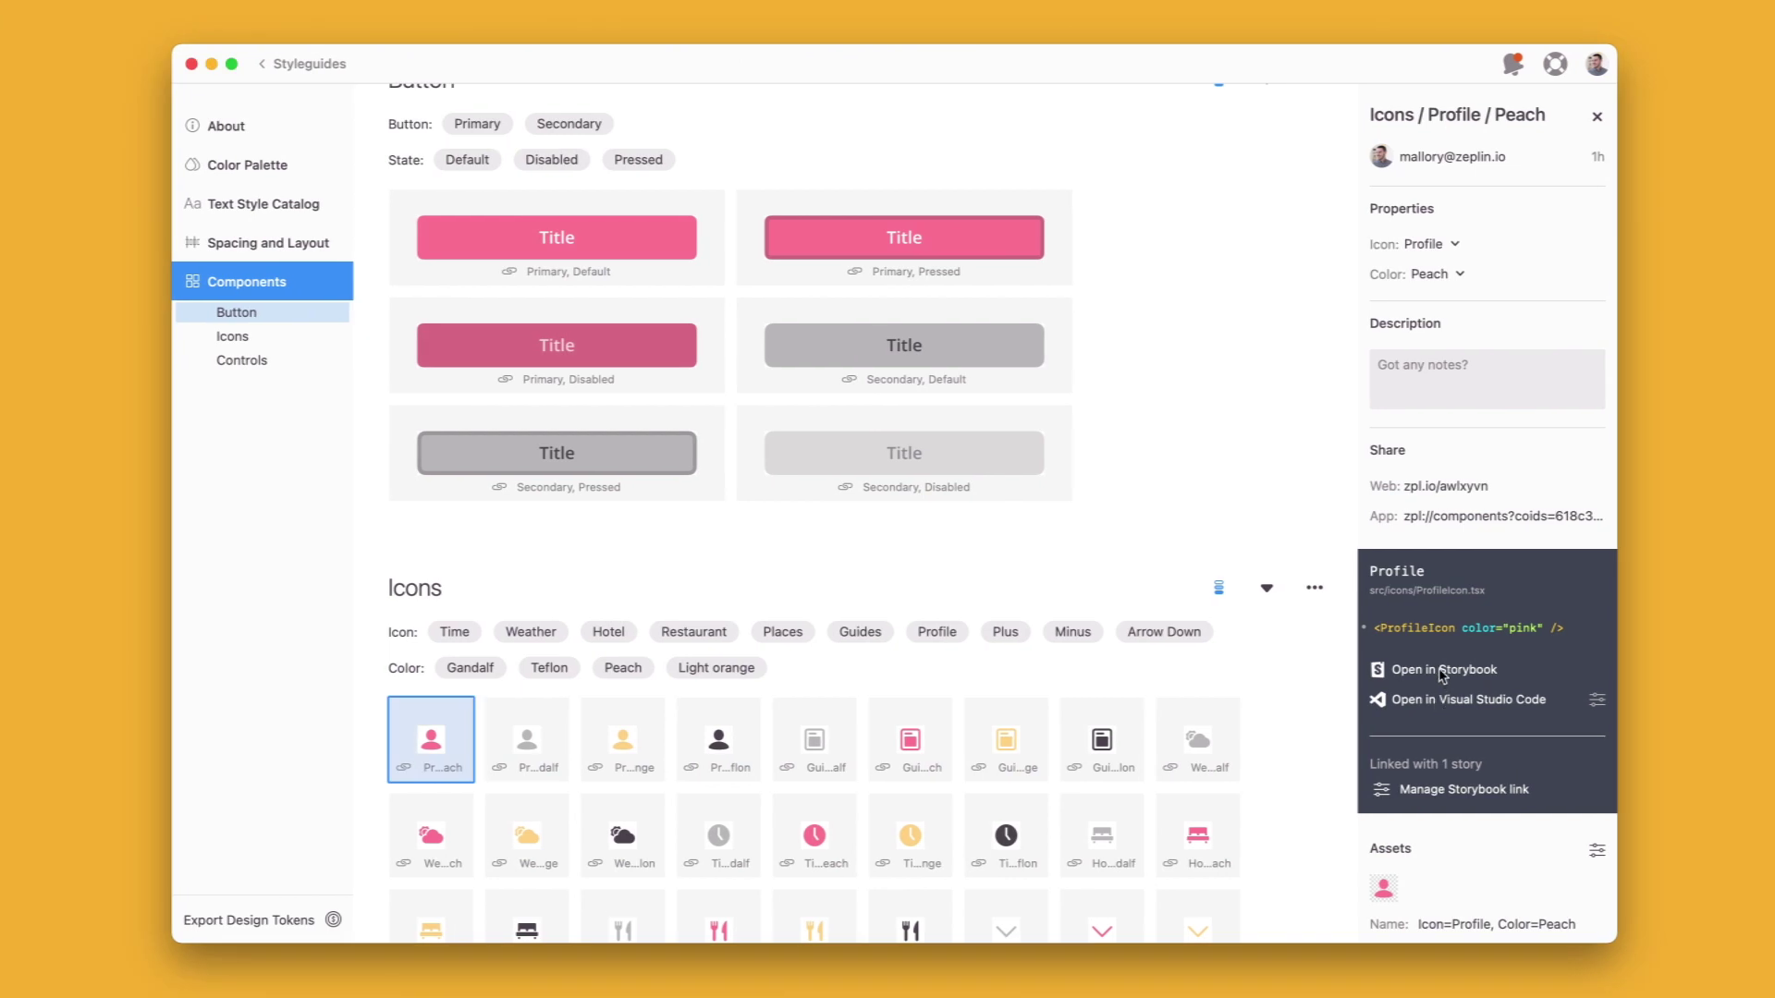
click(1442, 673)
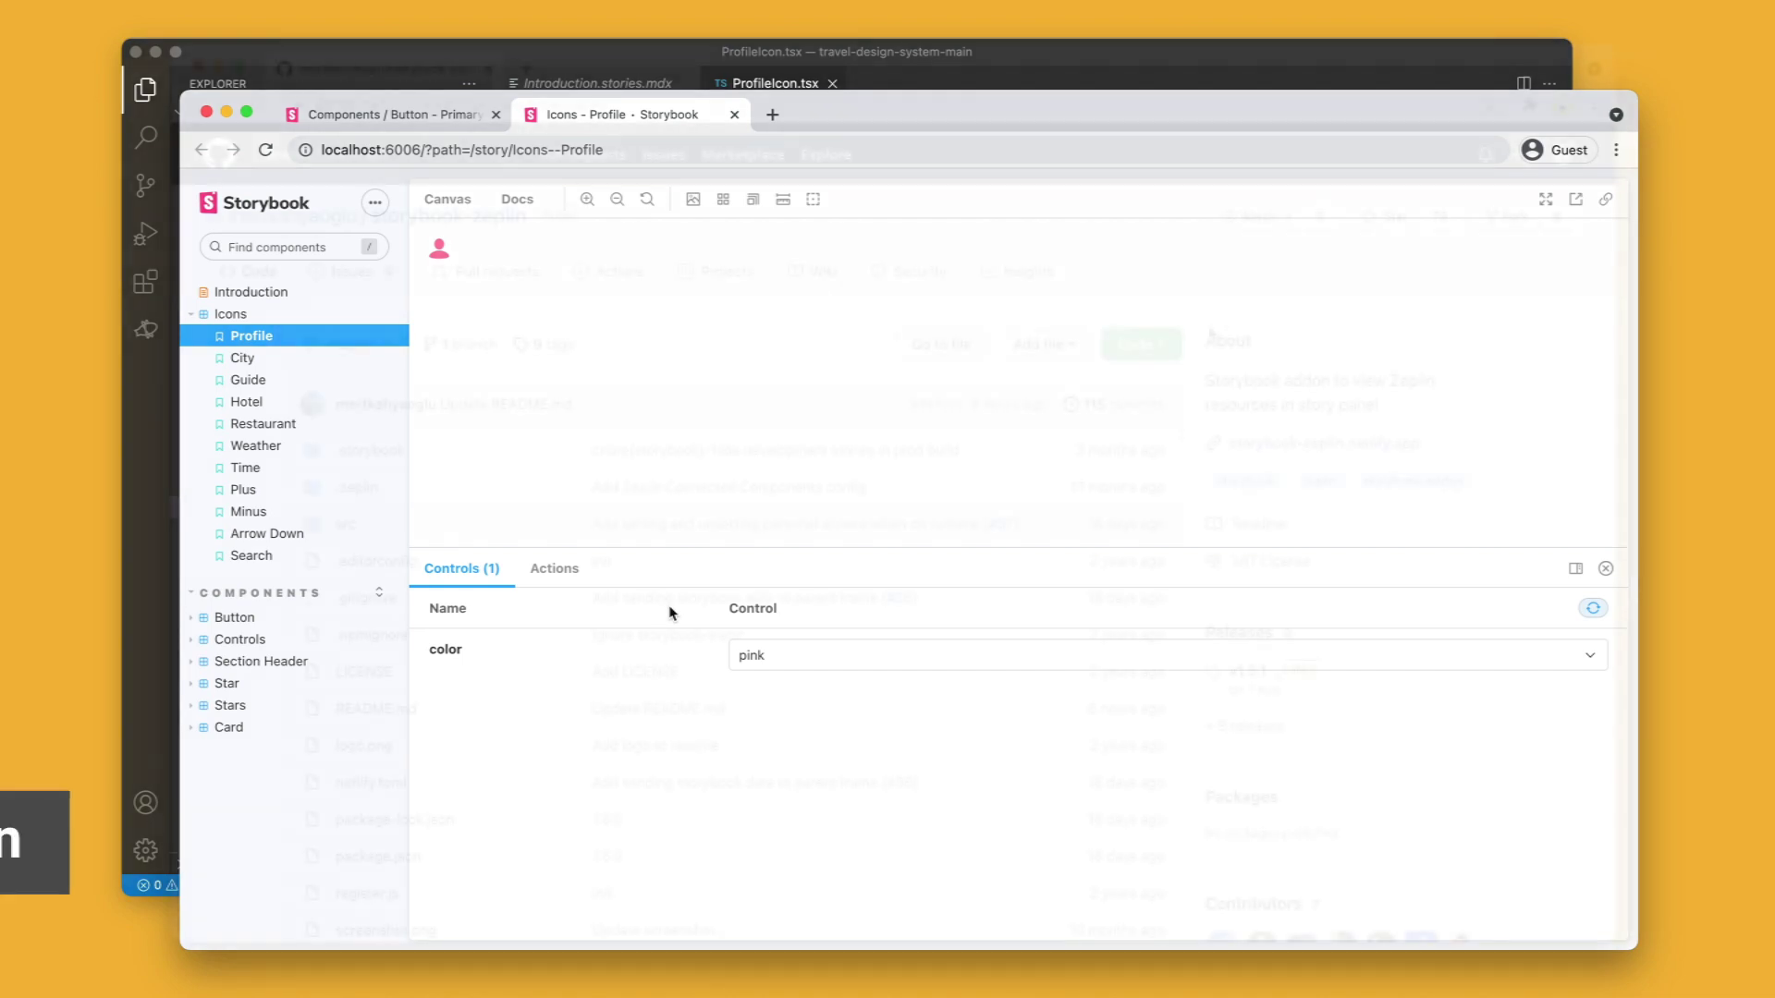
Scroll the storybook-zeplin README to its Getting started installation steps
scroll(1204, 396, down, 6)
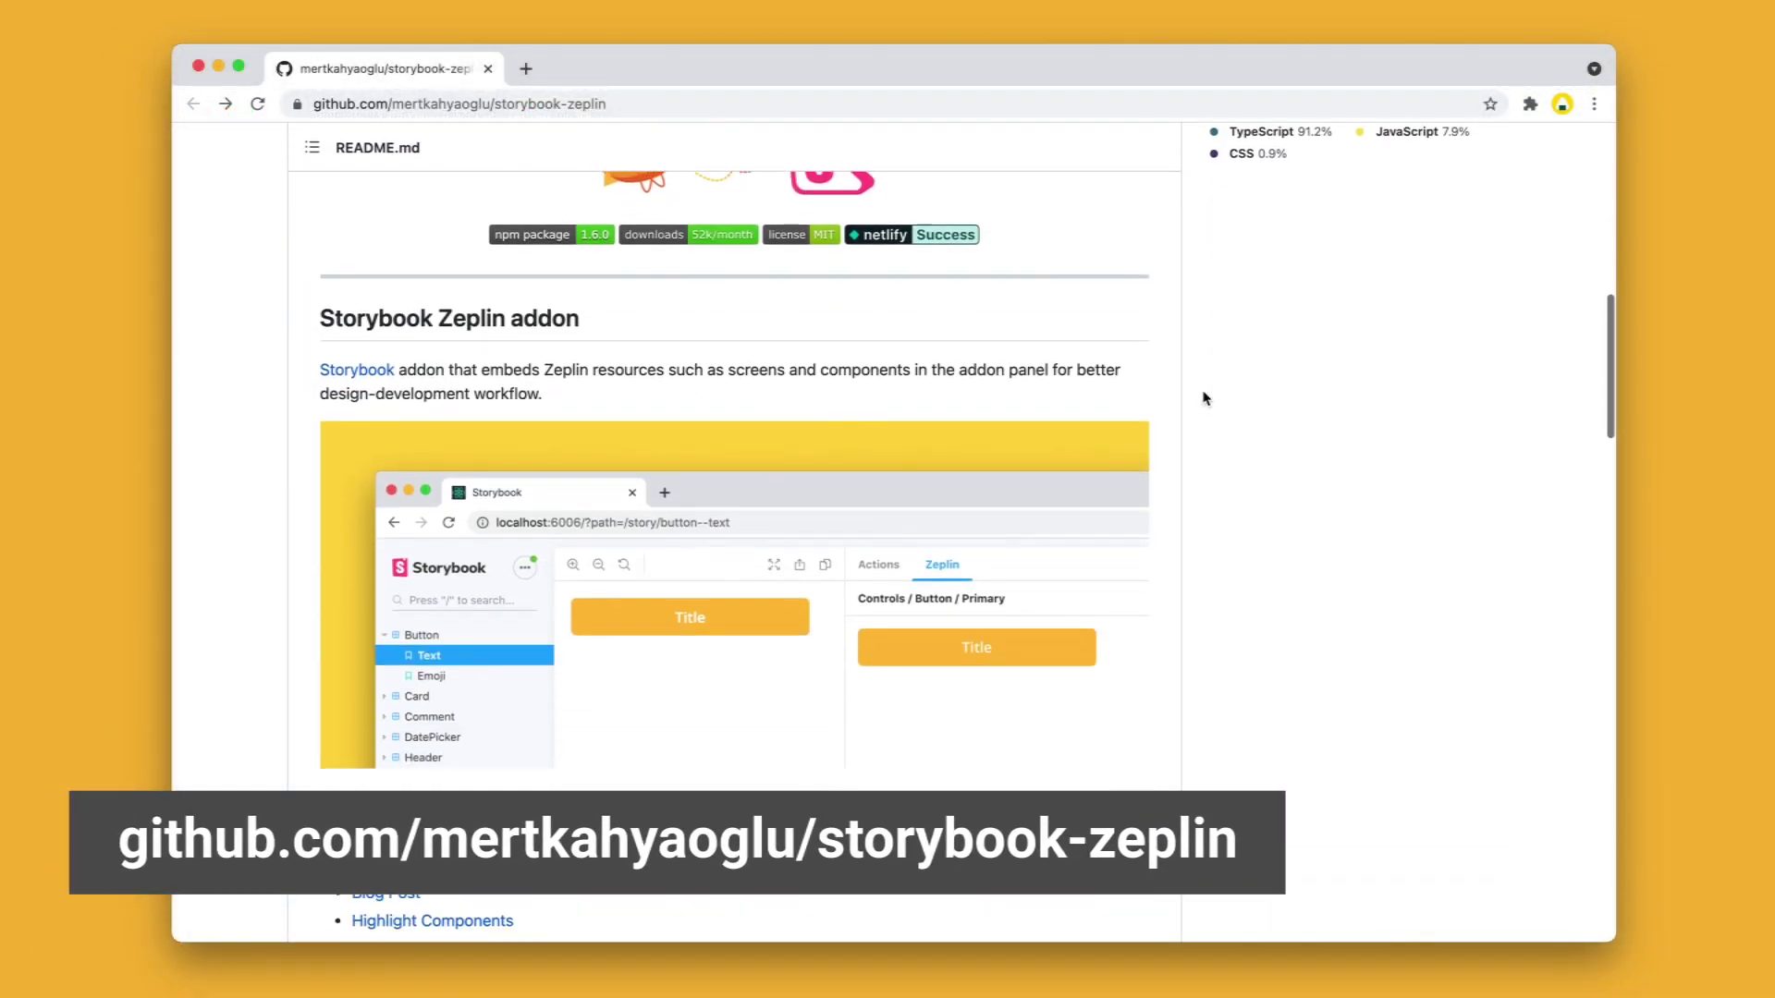
scroll(1204, 397, down, 2)
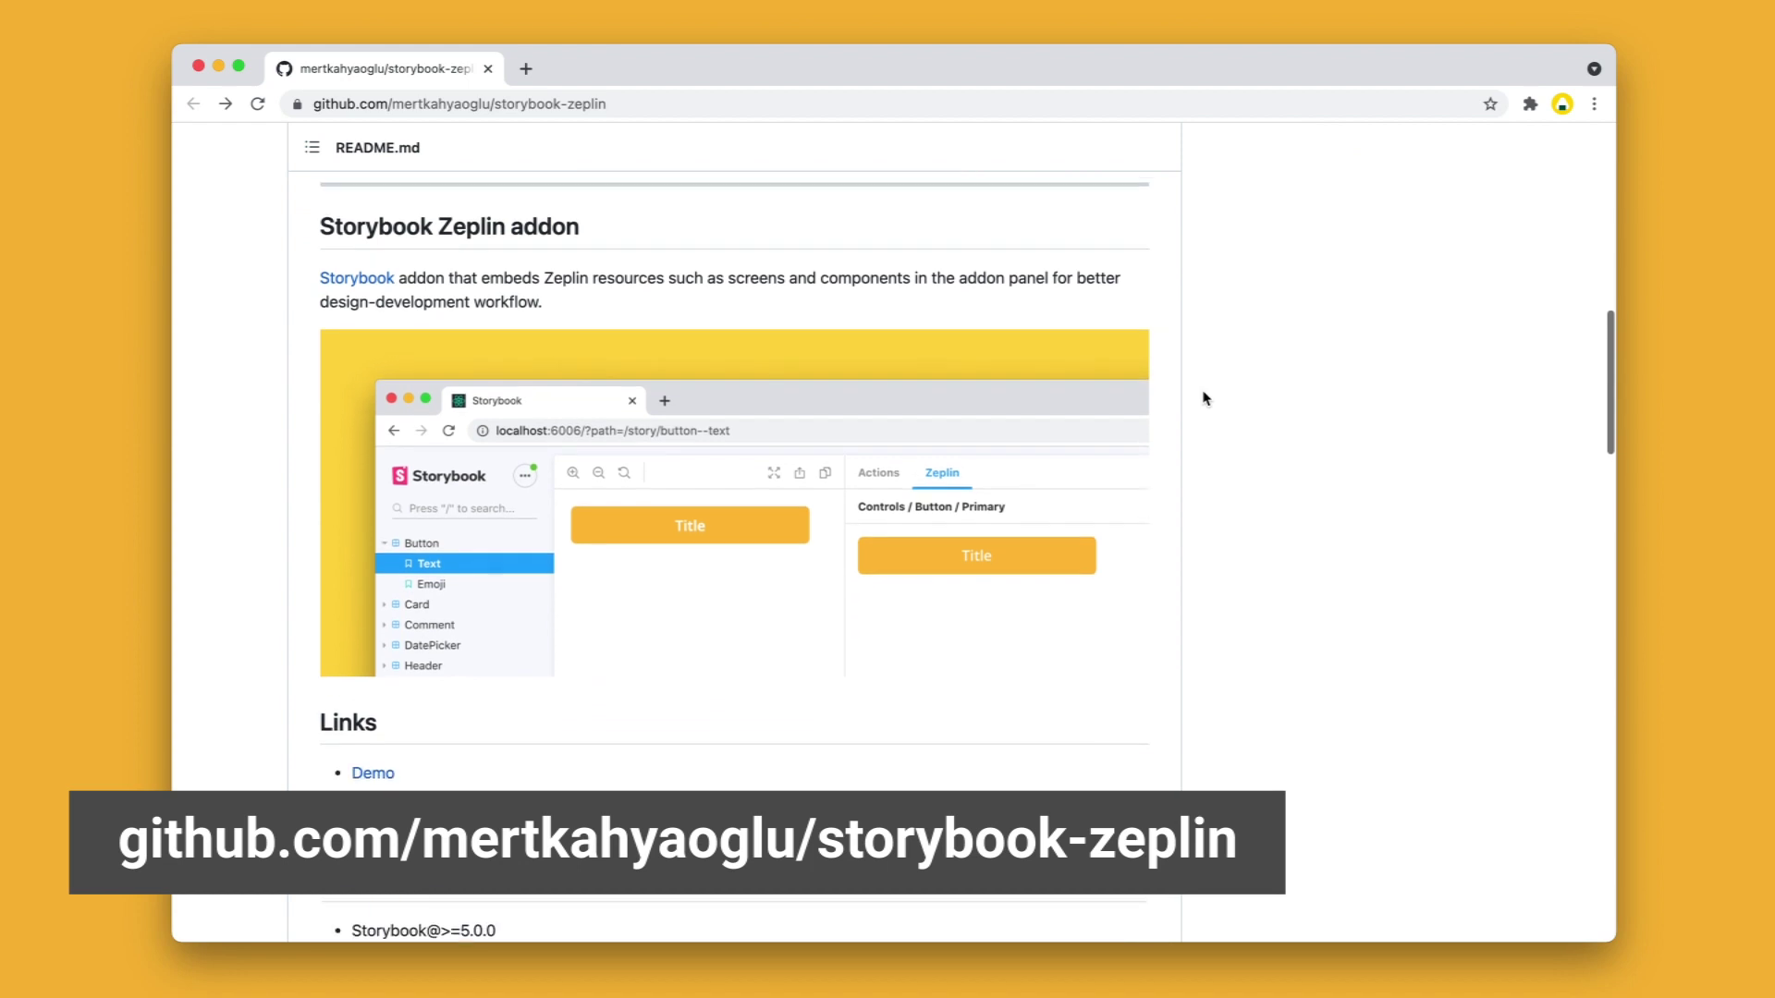
scroll(1204, 397, down, 2)
scroll(1204, 397, down, 10)
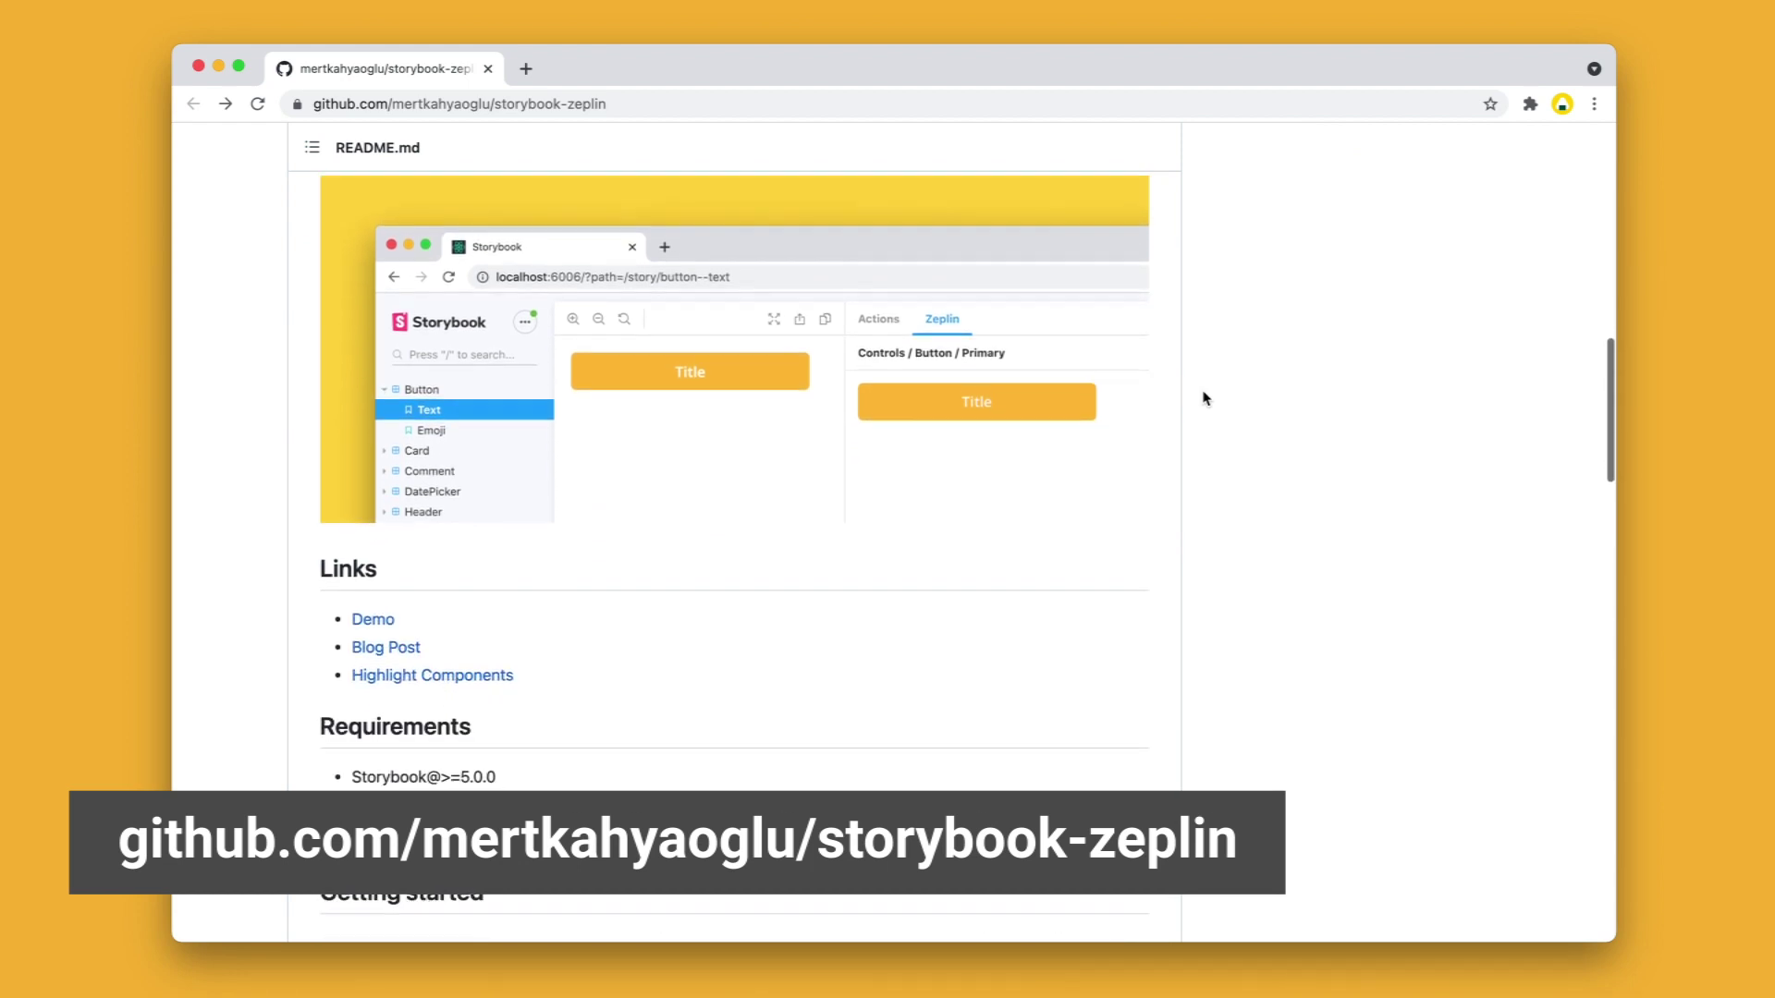
scroll(1204, 397, down, 12)
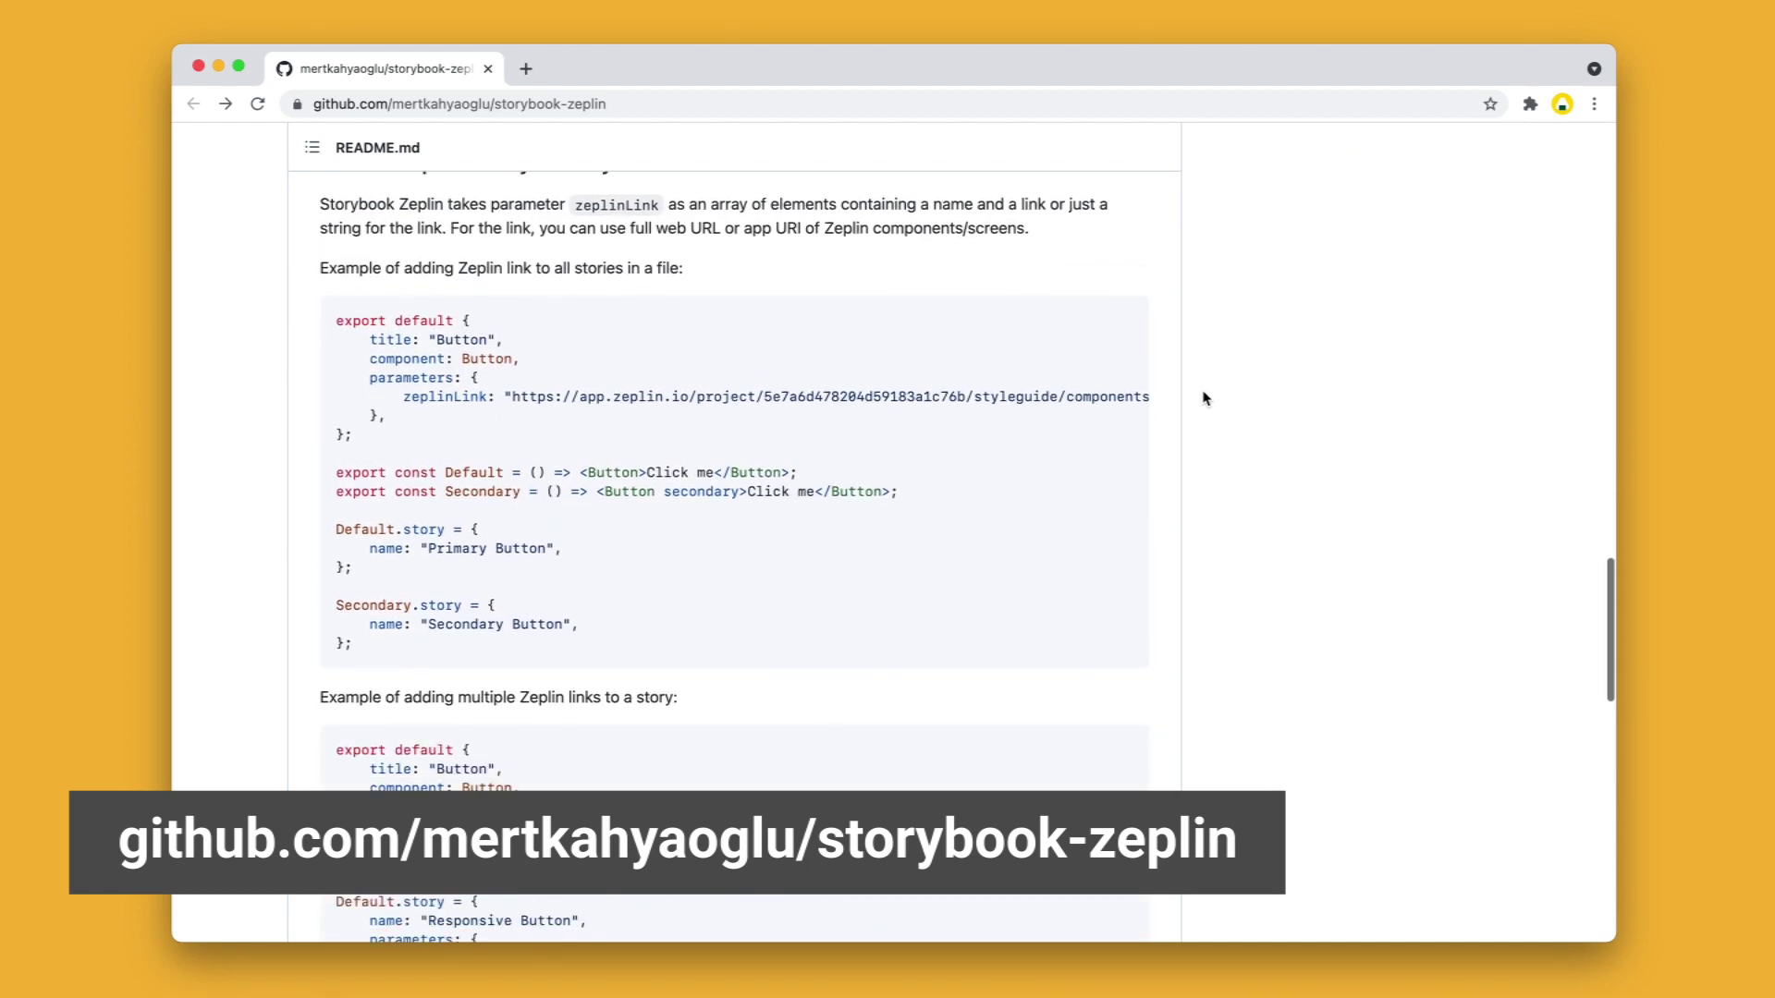
scroll(1204, 398, down, 10)
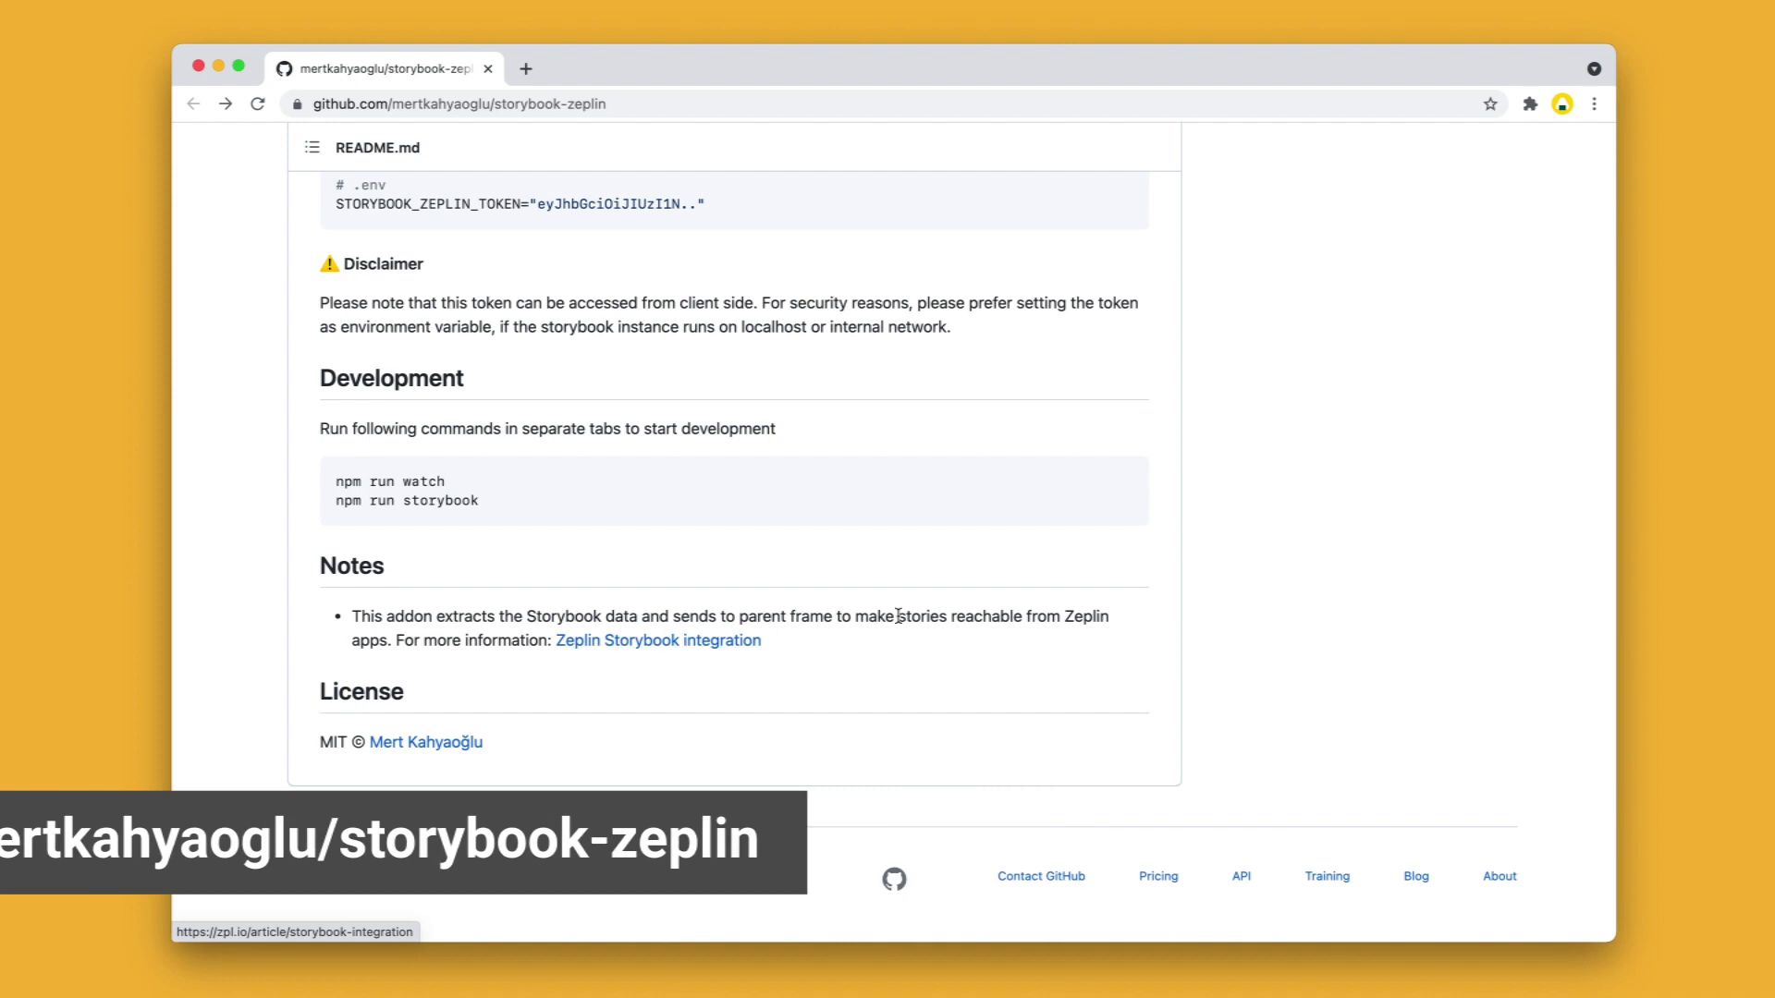
scroll(1163, 598, up, 15)
scroll(1163, 598, up, 5)
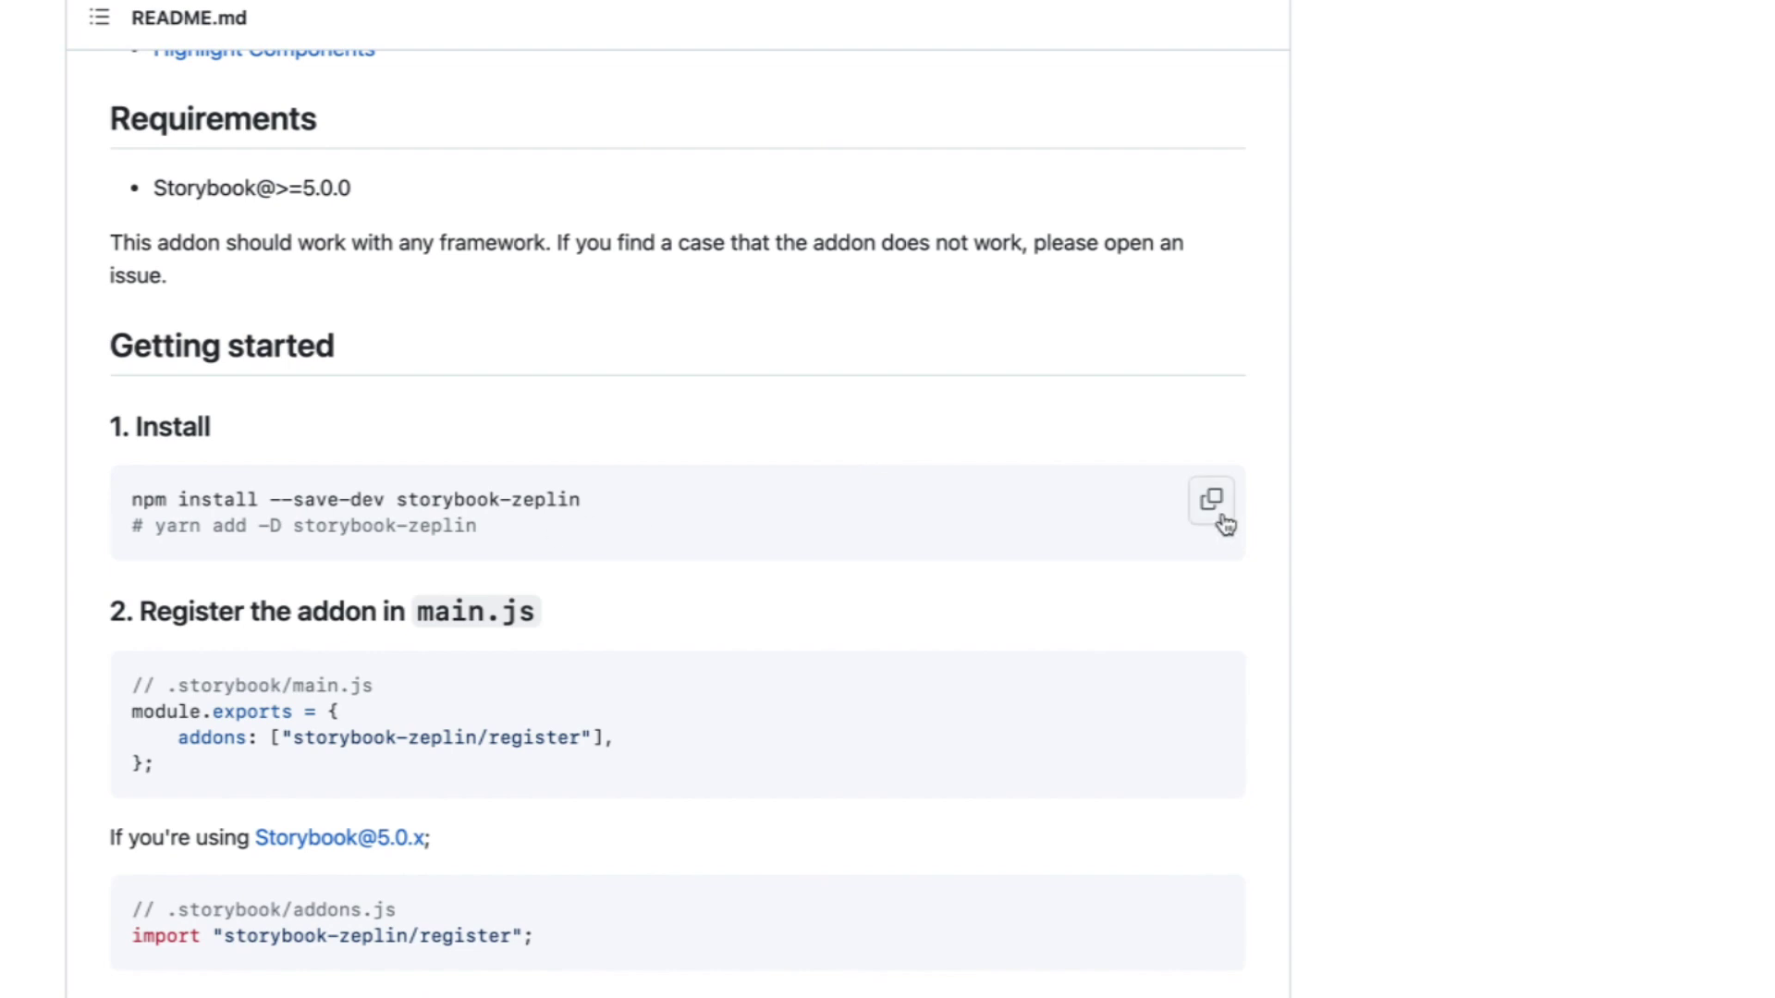
Run npm install --save-dev storybook-zeplin in Terminal, then select the README's register addon entry
click(1211, 500)
key(super+space)
text(te)
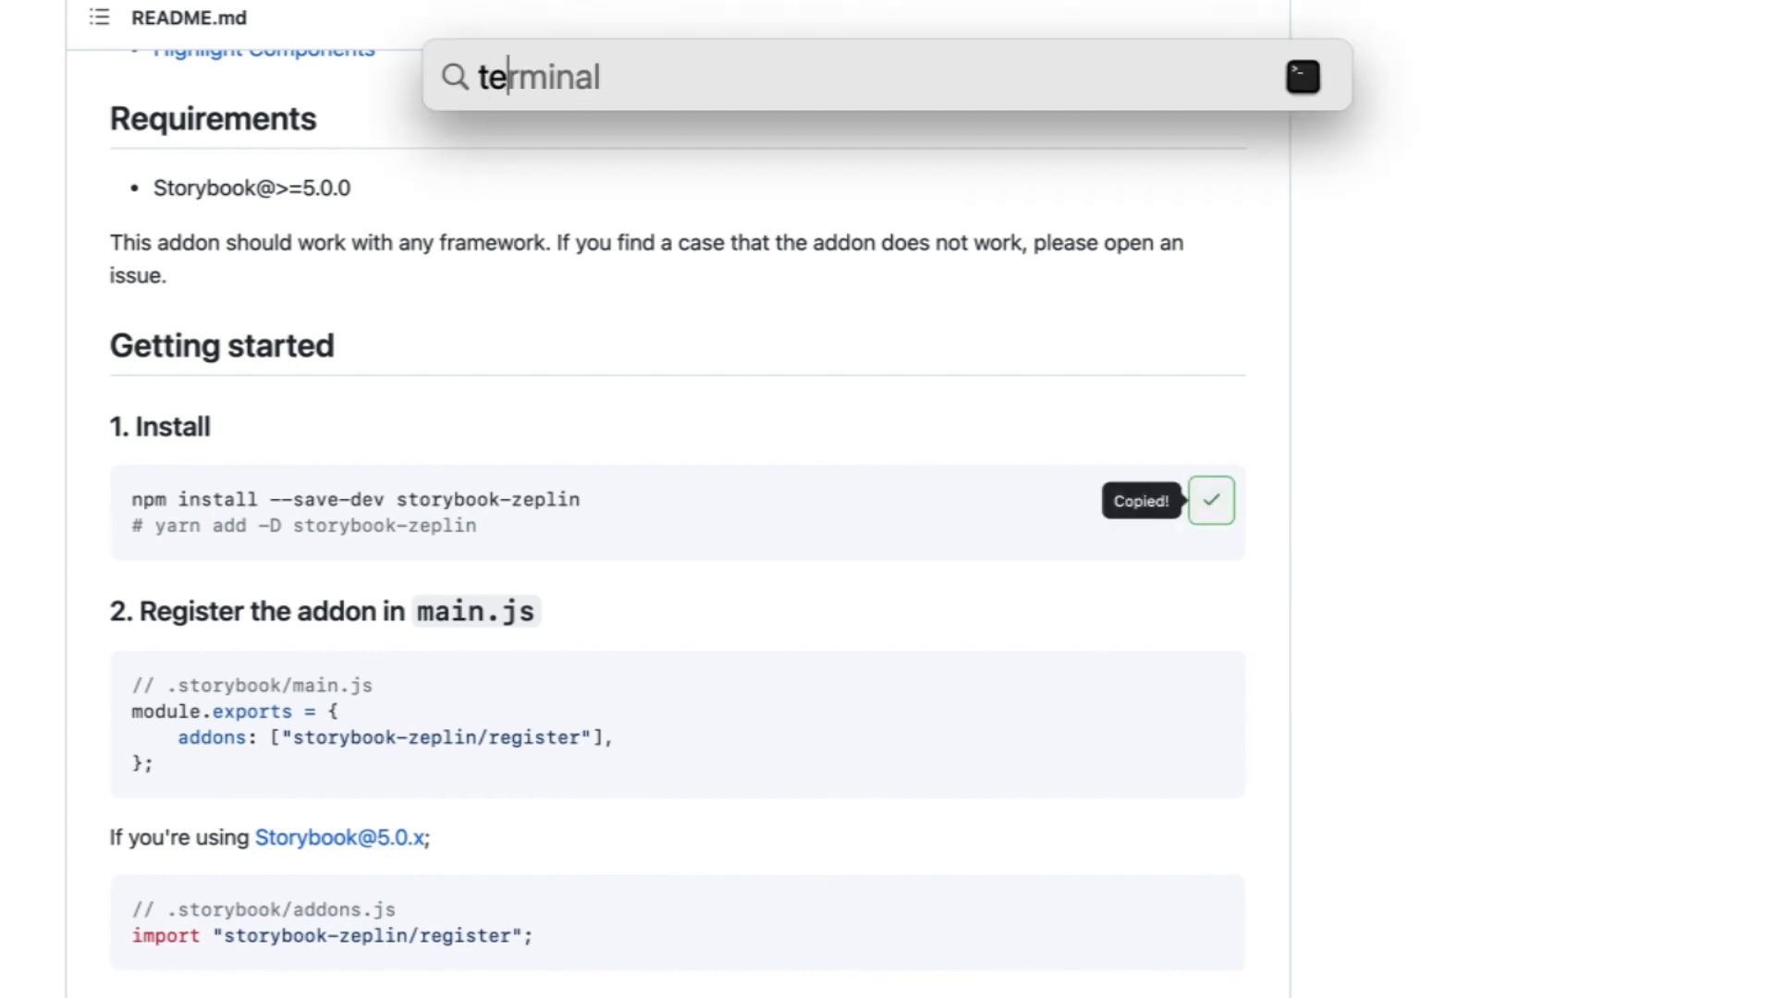
text(rm)
key(Return)
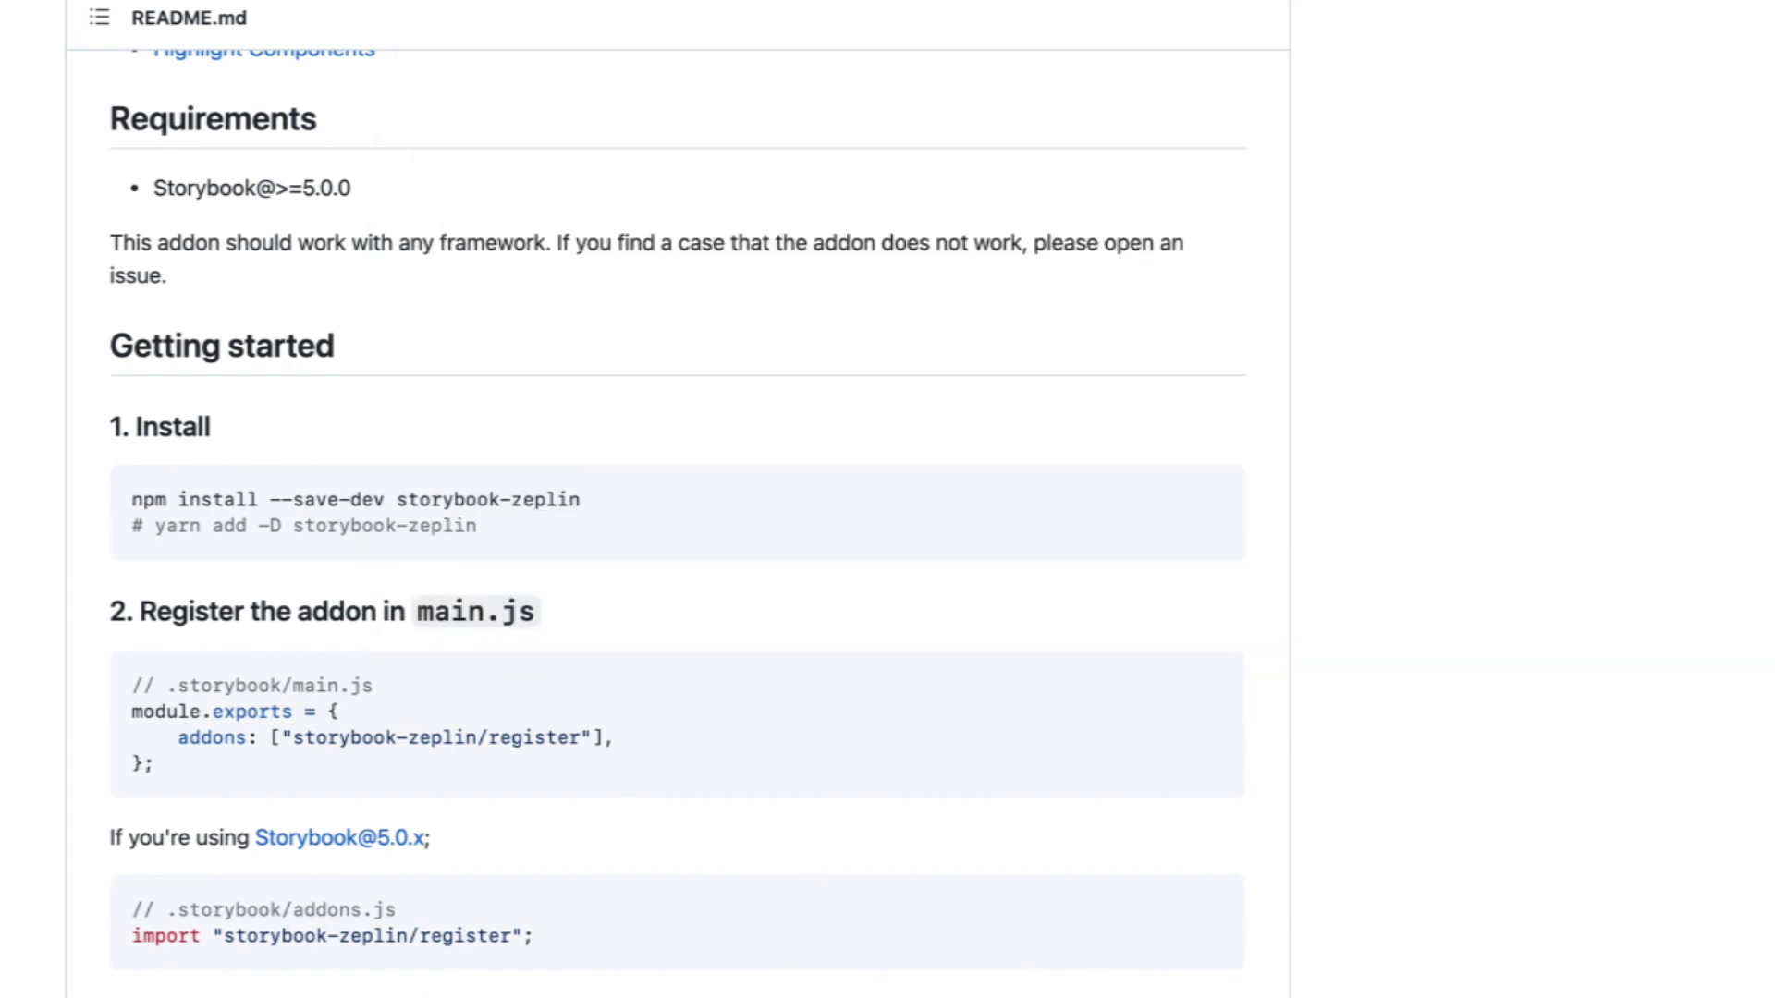
key(super+v)
key(Return)
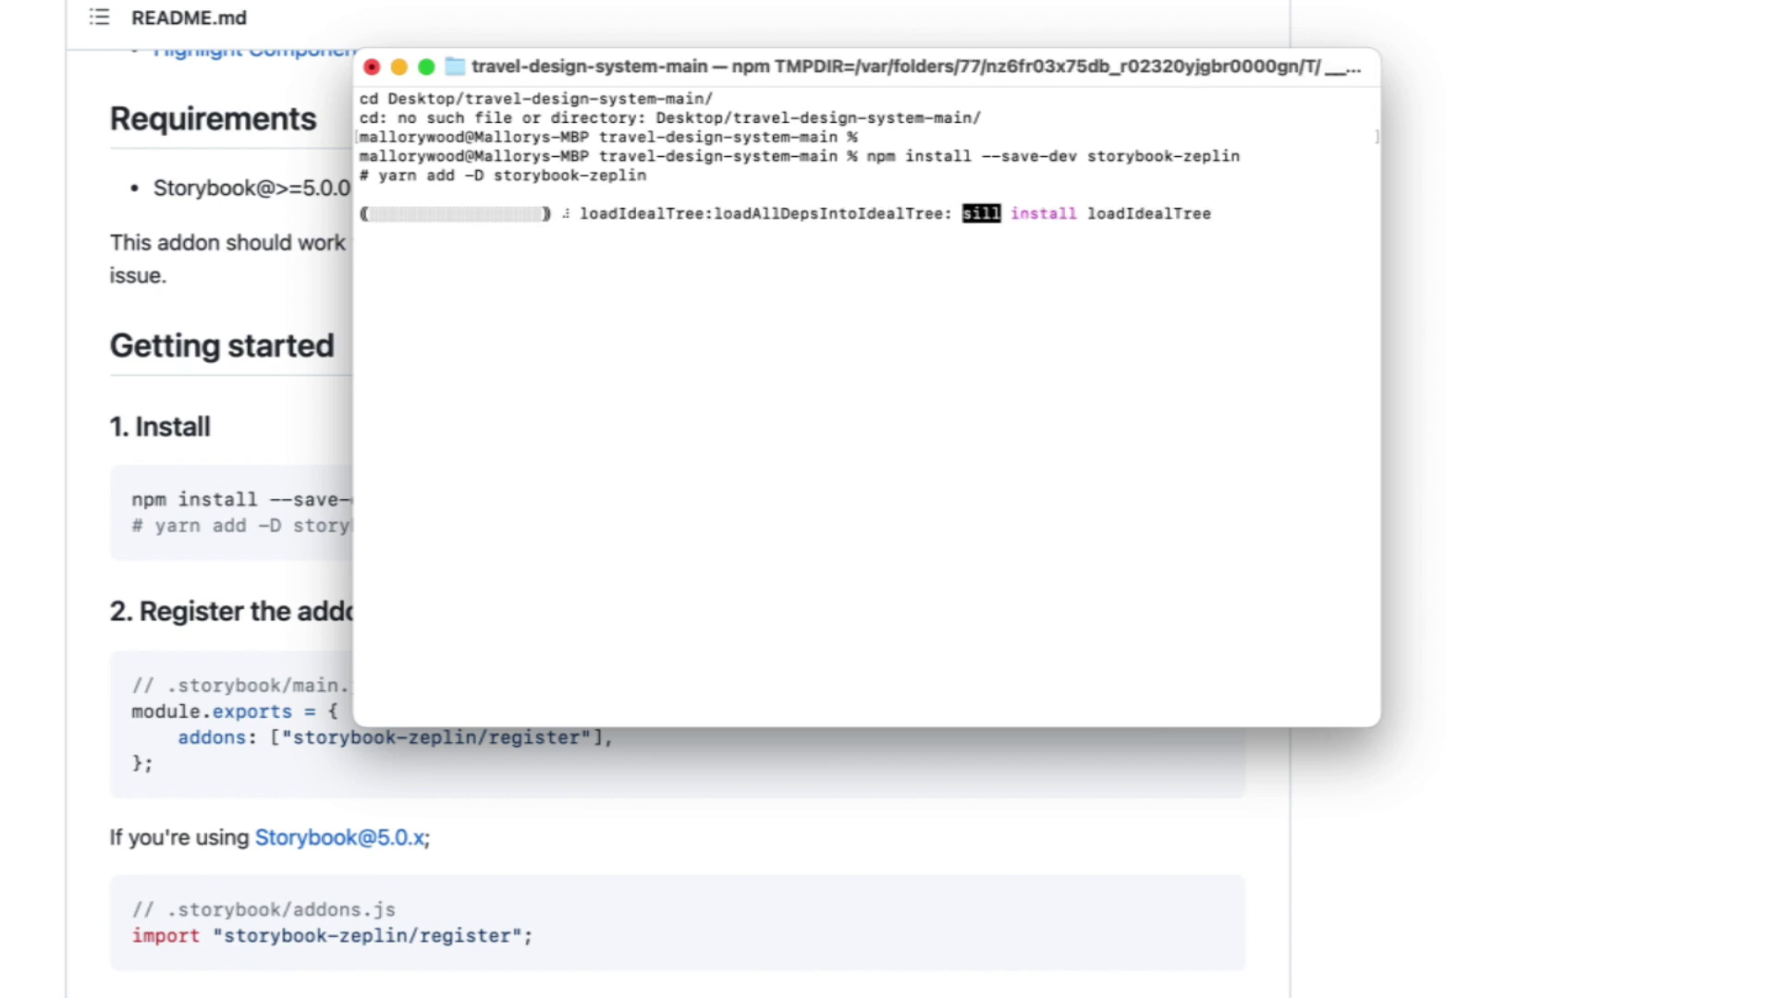
drag(283, 549, 583, 551)
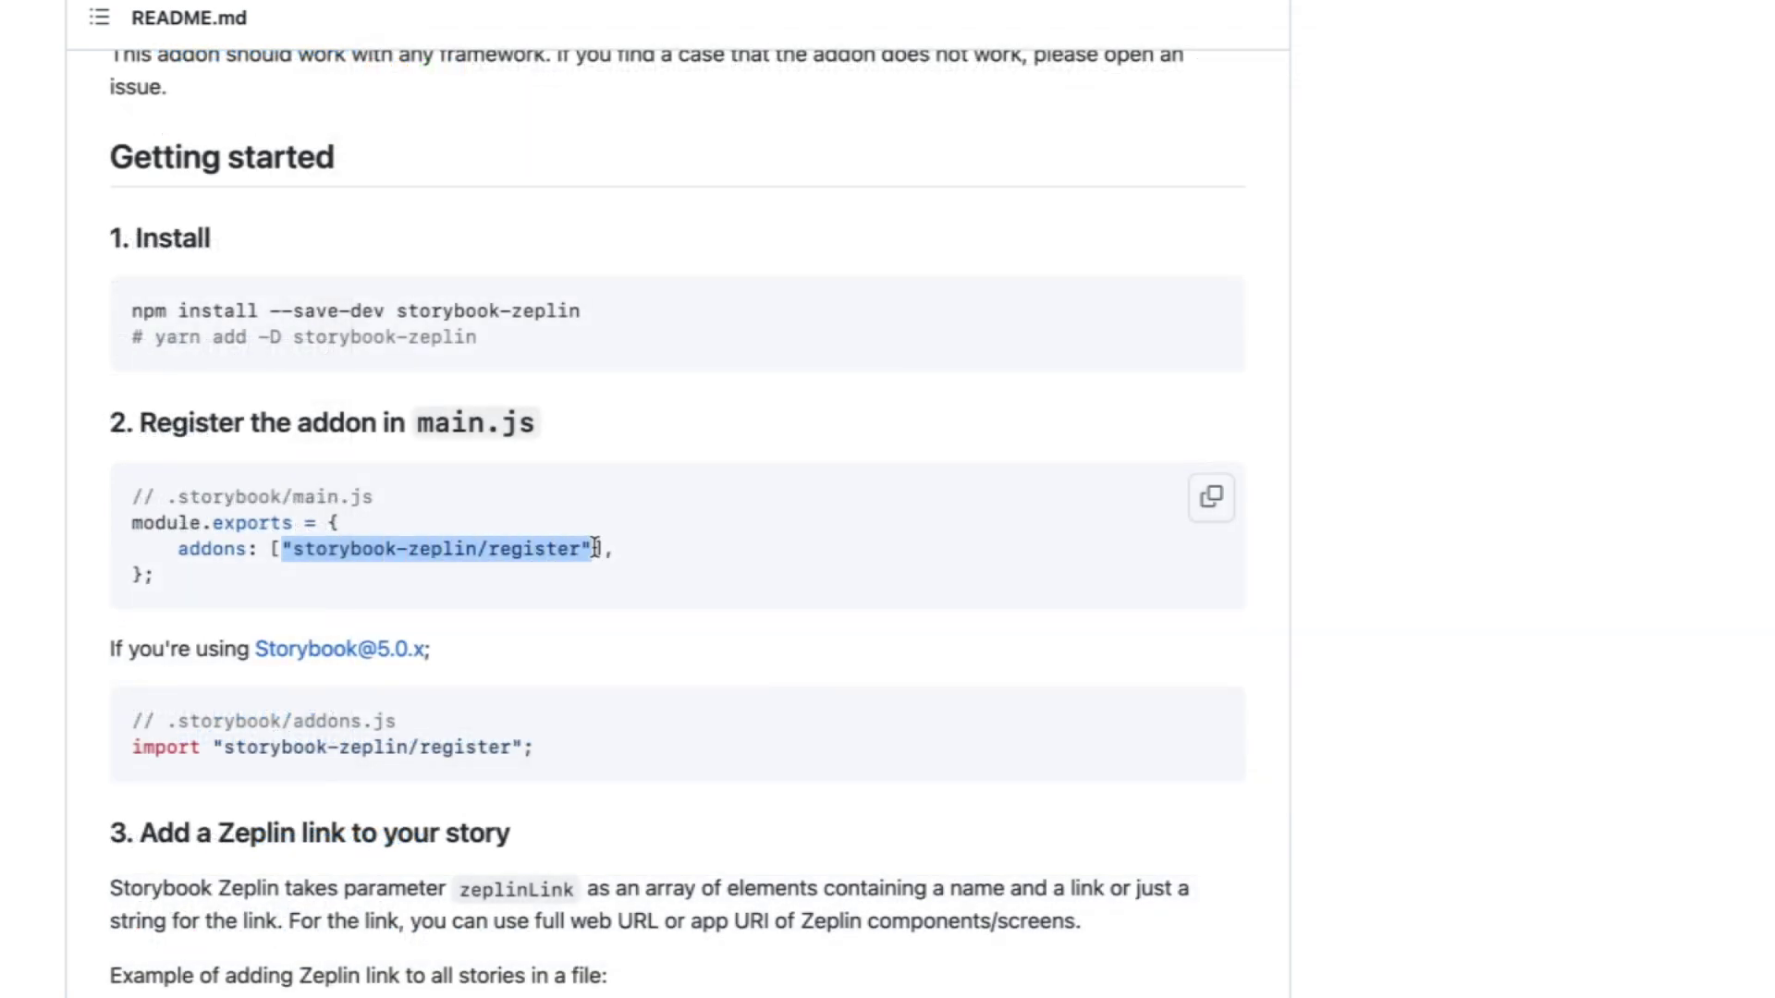
Add "storybook-zeplin/register" as a new entry in main.js's addons array and save
key(super+Tab)
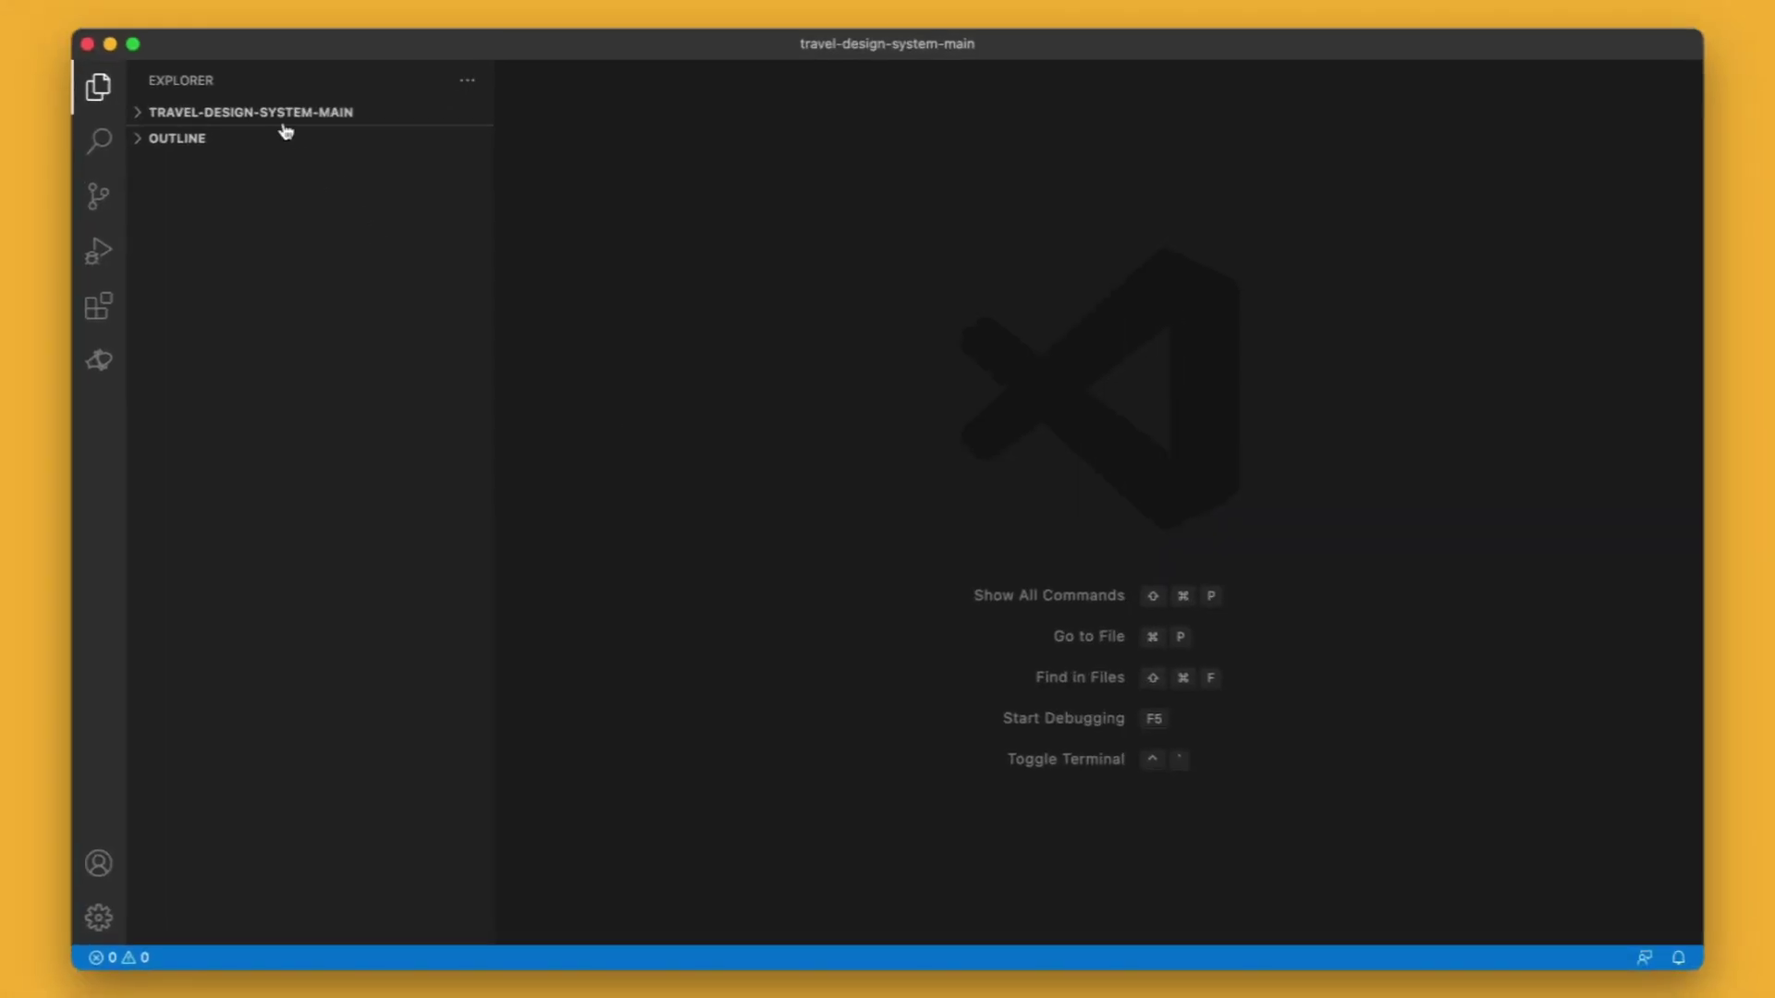
click(285, 119)
click(228, 166)
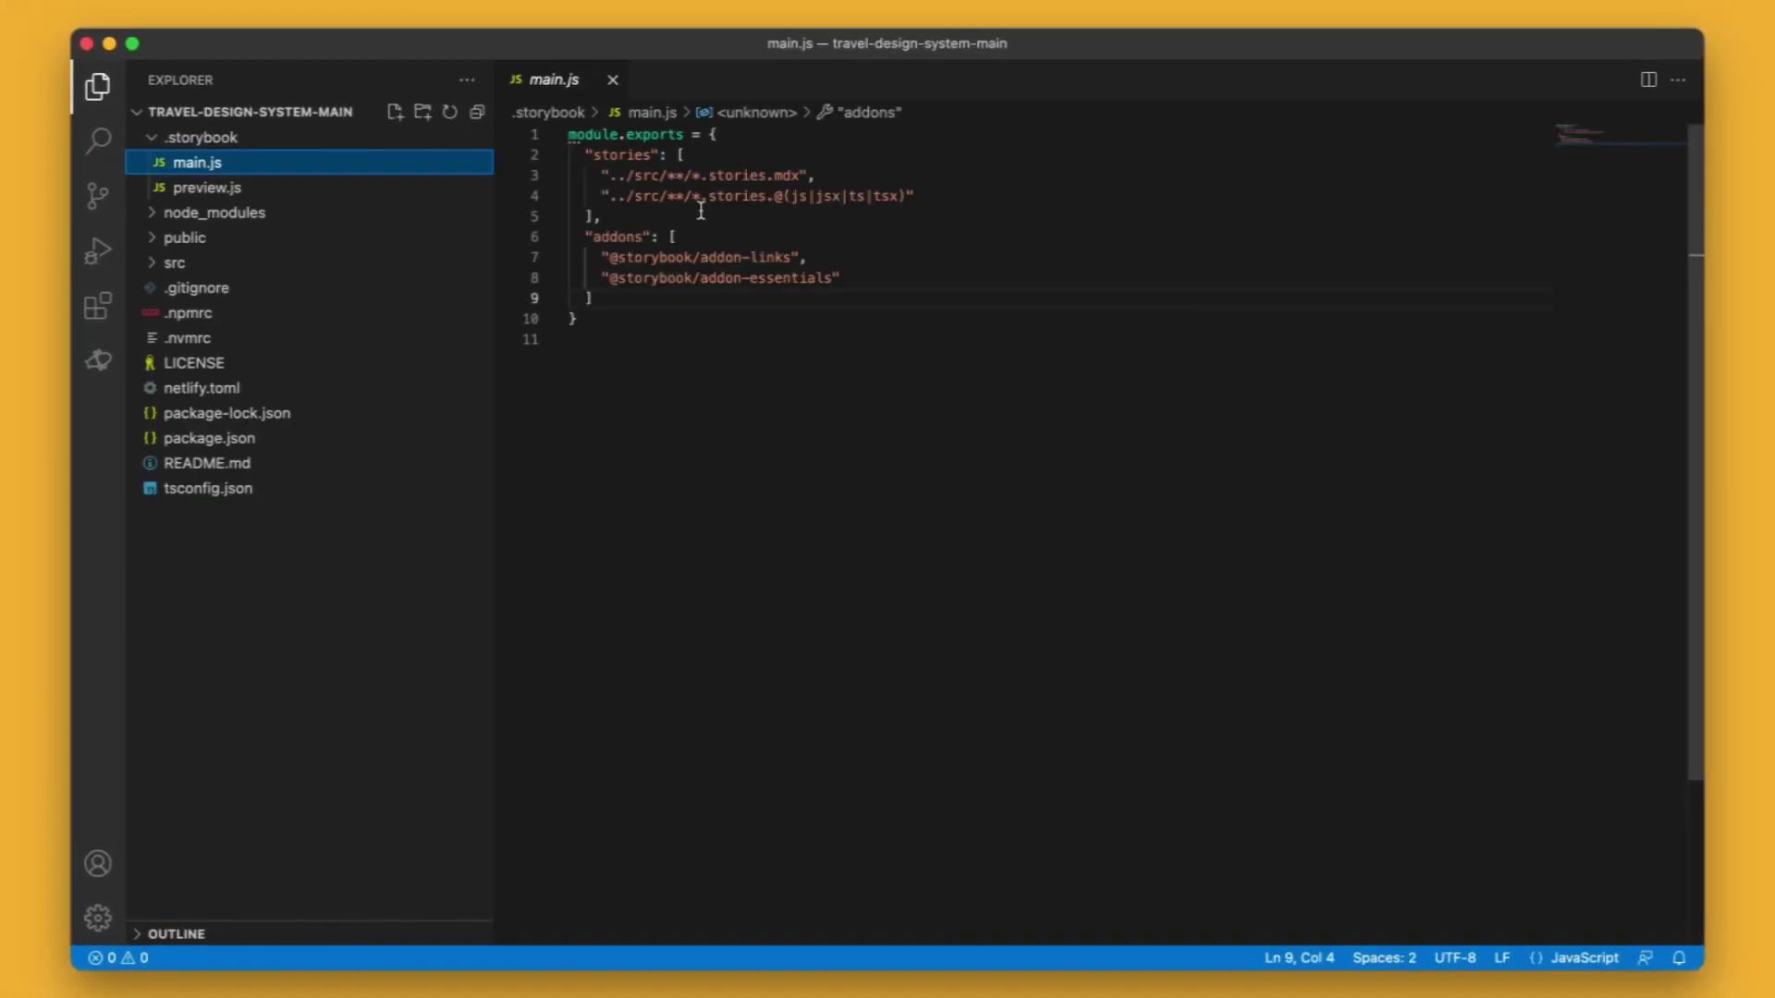
click(841, 277)
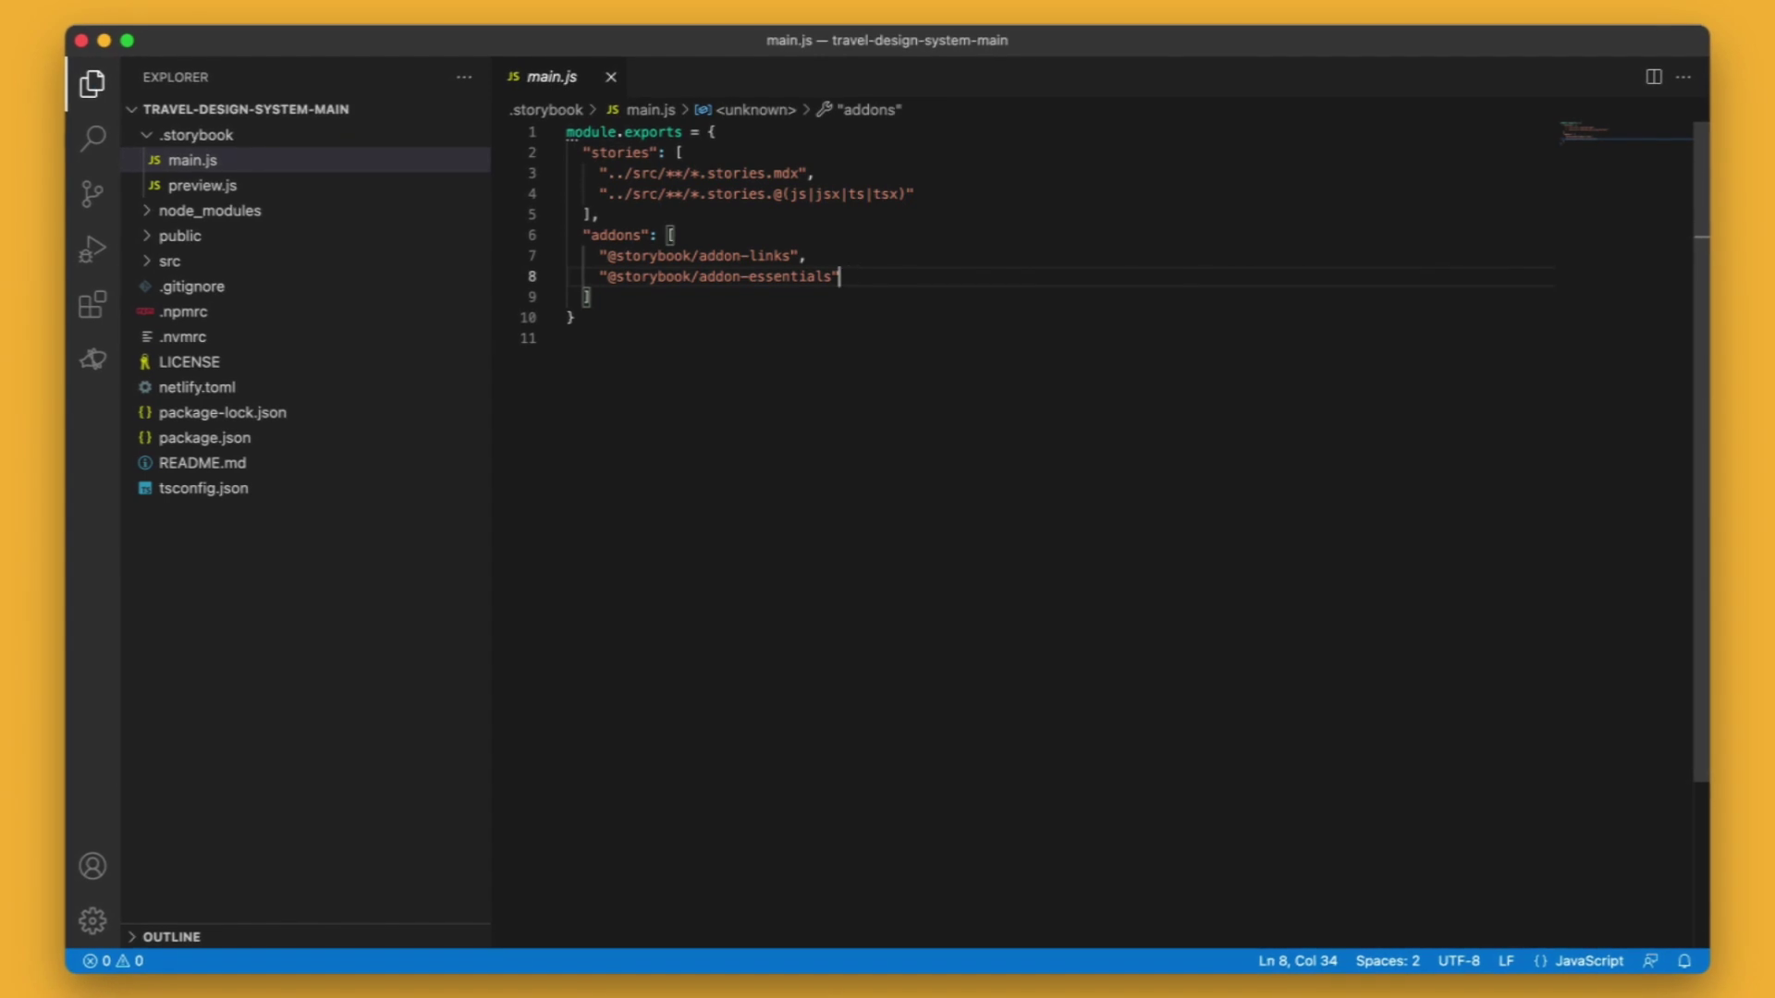
text(,)
key(Return)
text("storybook-zeplin/register")
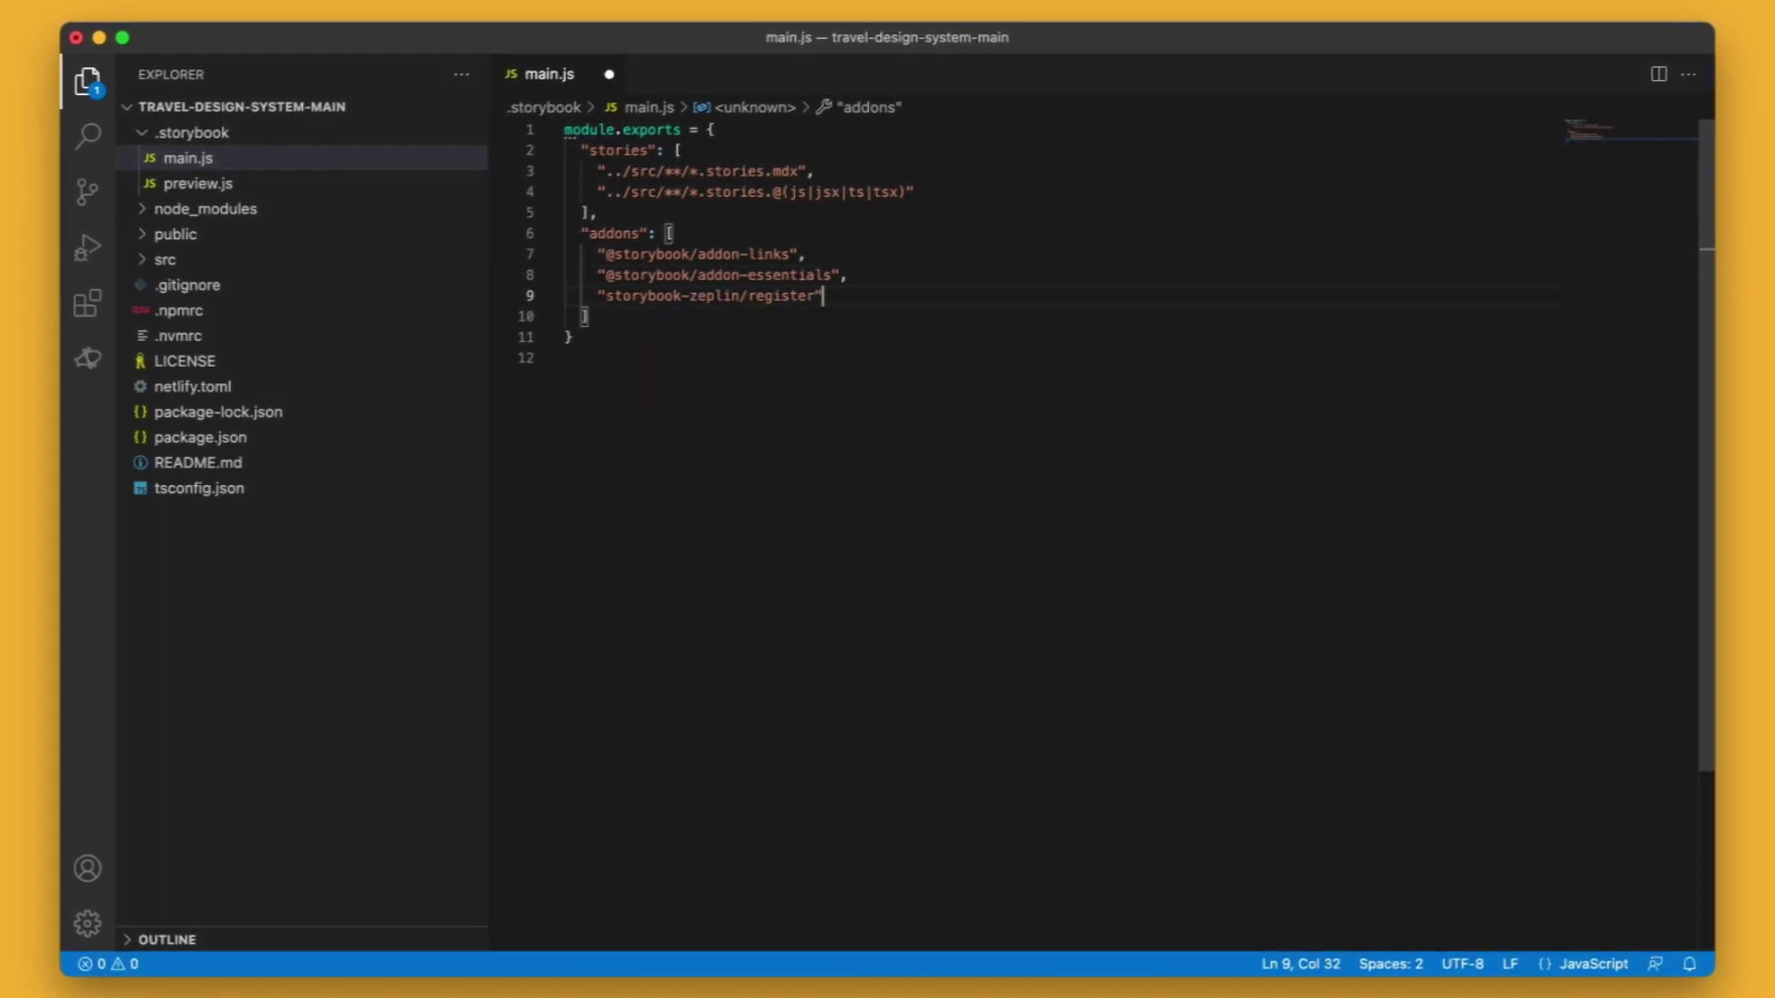
key(super+s)
Expand the src folder and open Controls.stories.tsx
click(1150, 338)
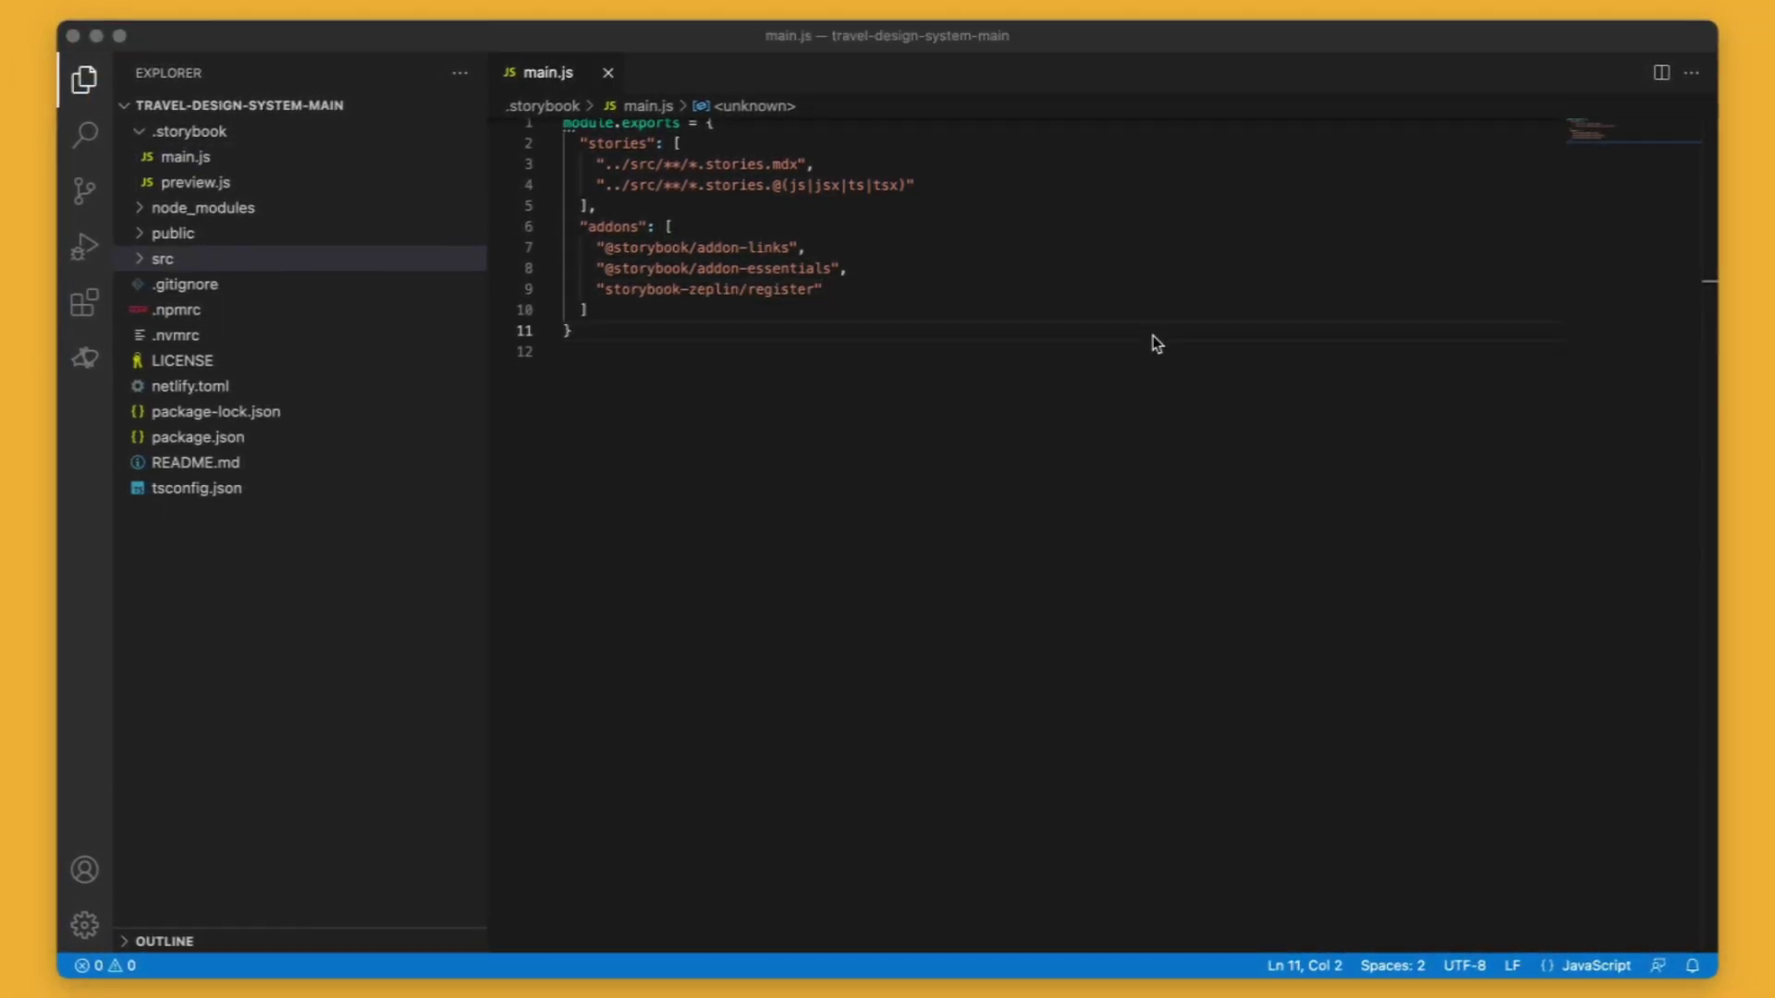
click(1152, 337)
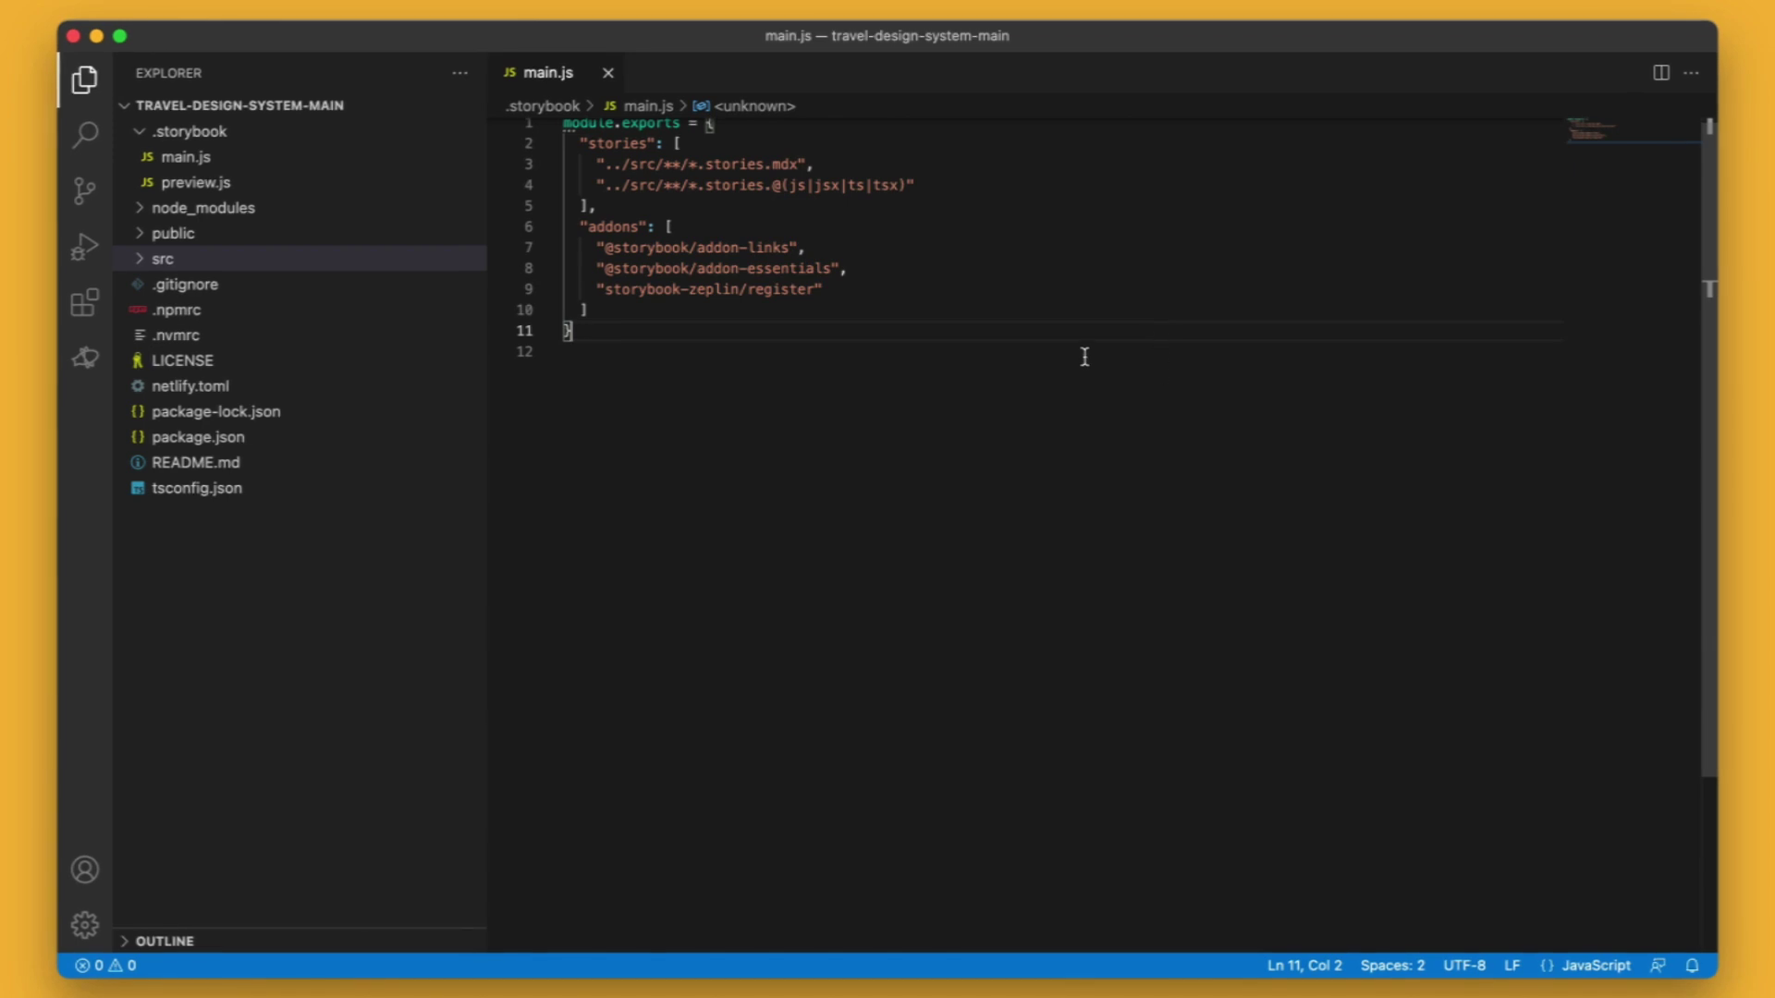
click(176, 261)
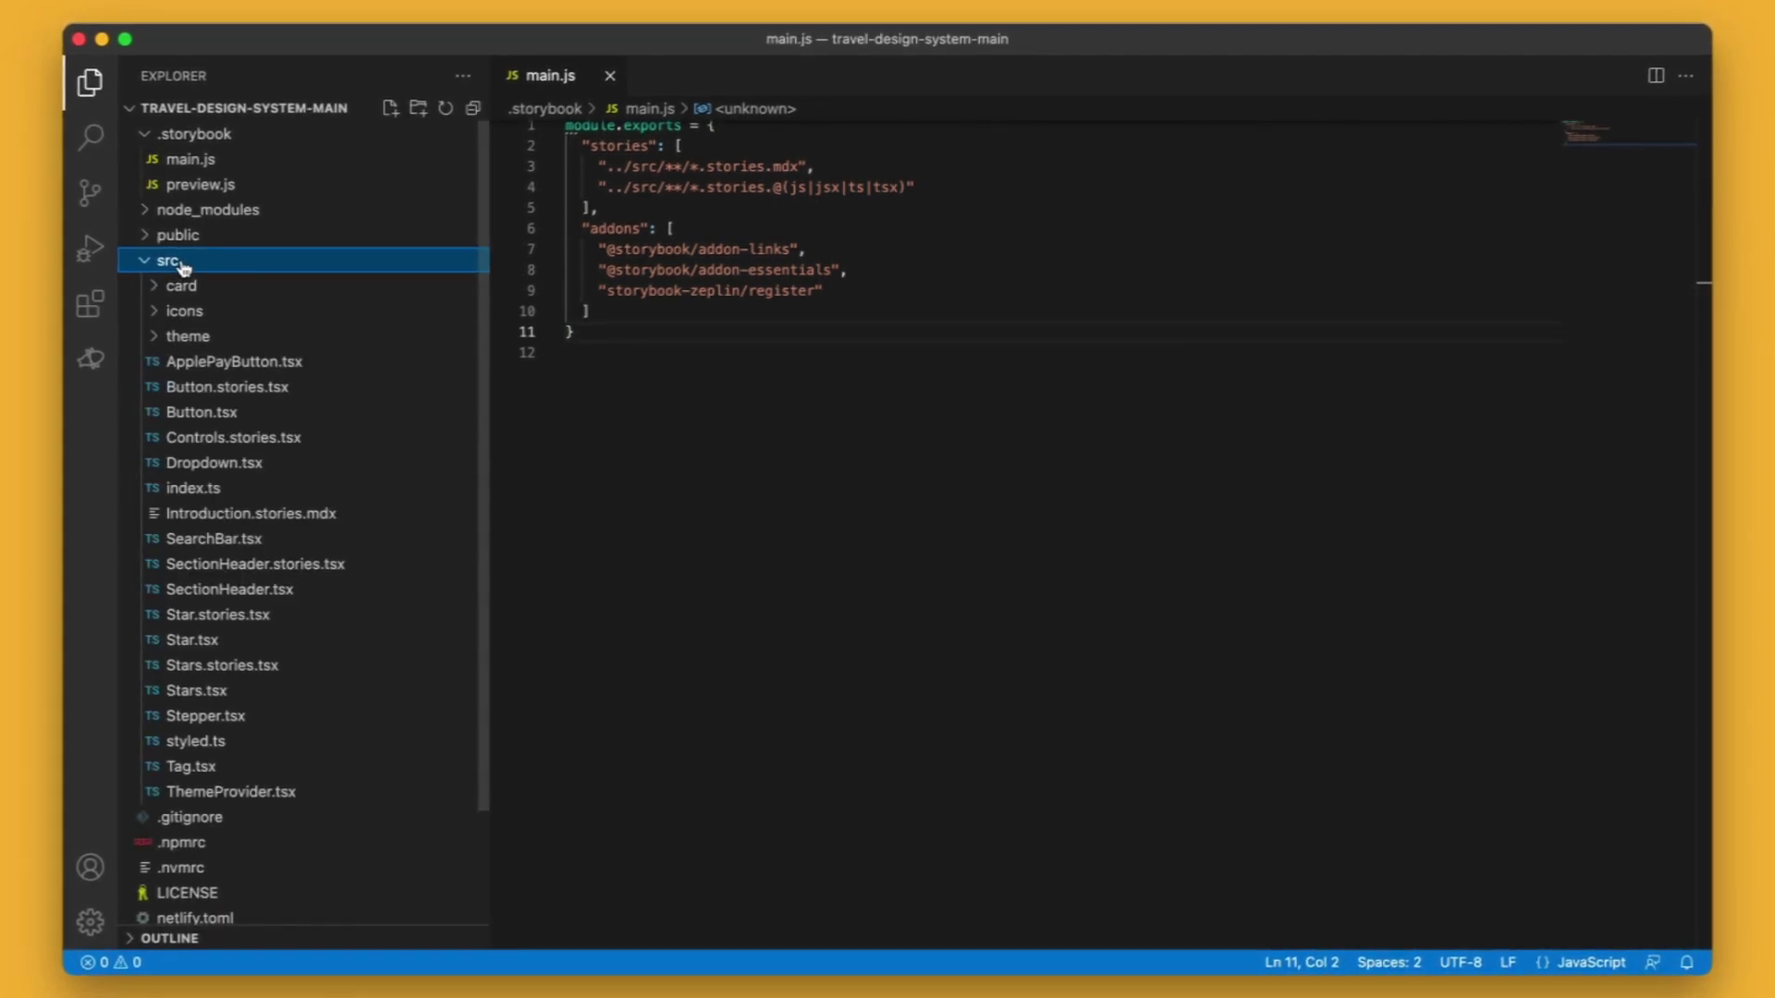
click(215, 440)
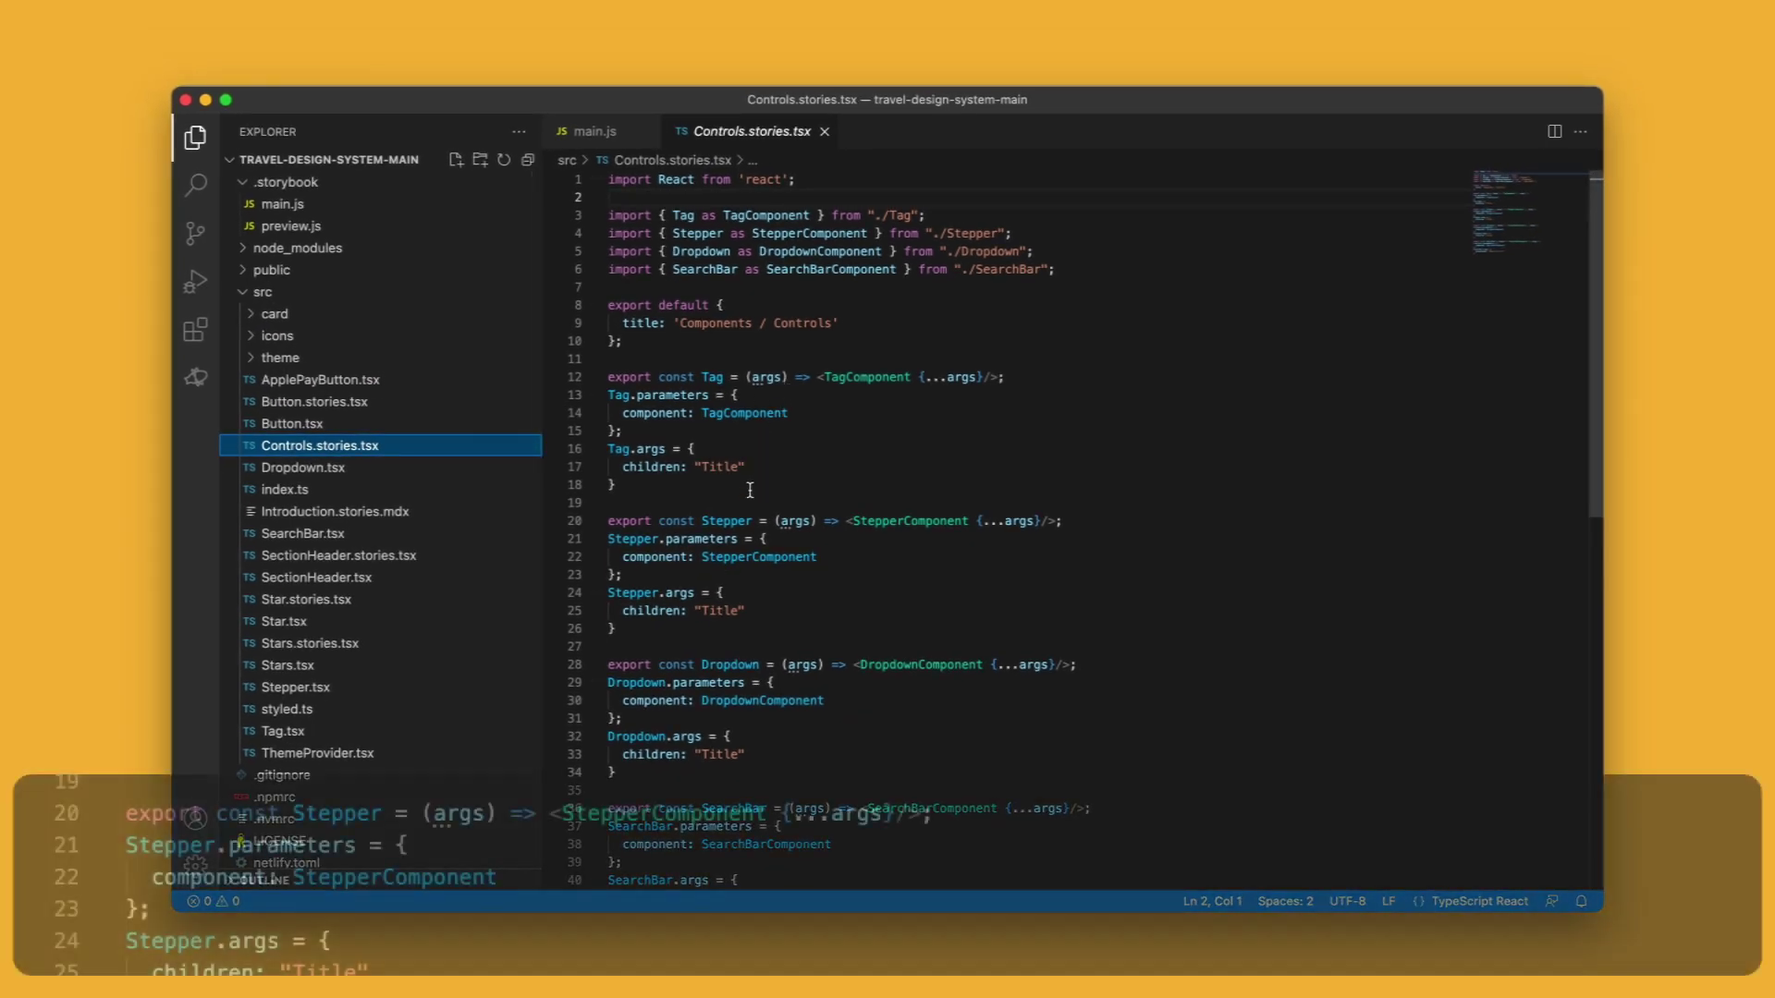
Paste a Primary story parameters block with a zeplinLink after the Tag story
click(750, 489)
key(Return)
key(Return)
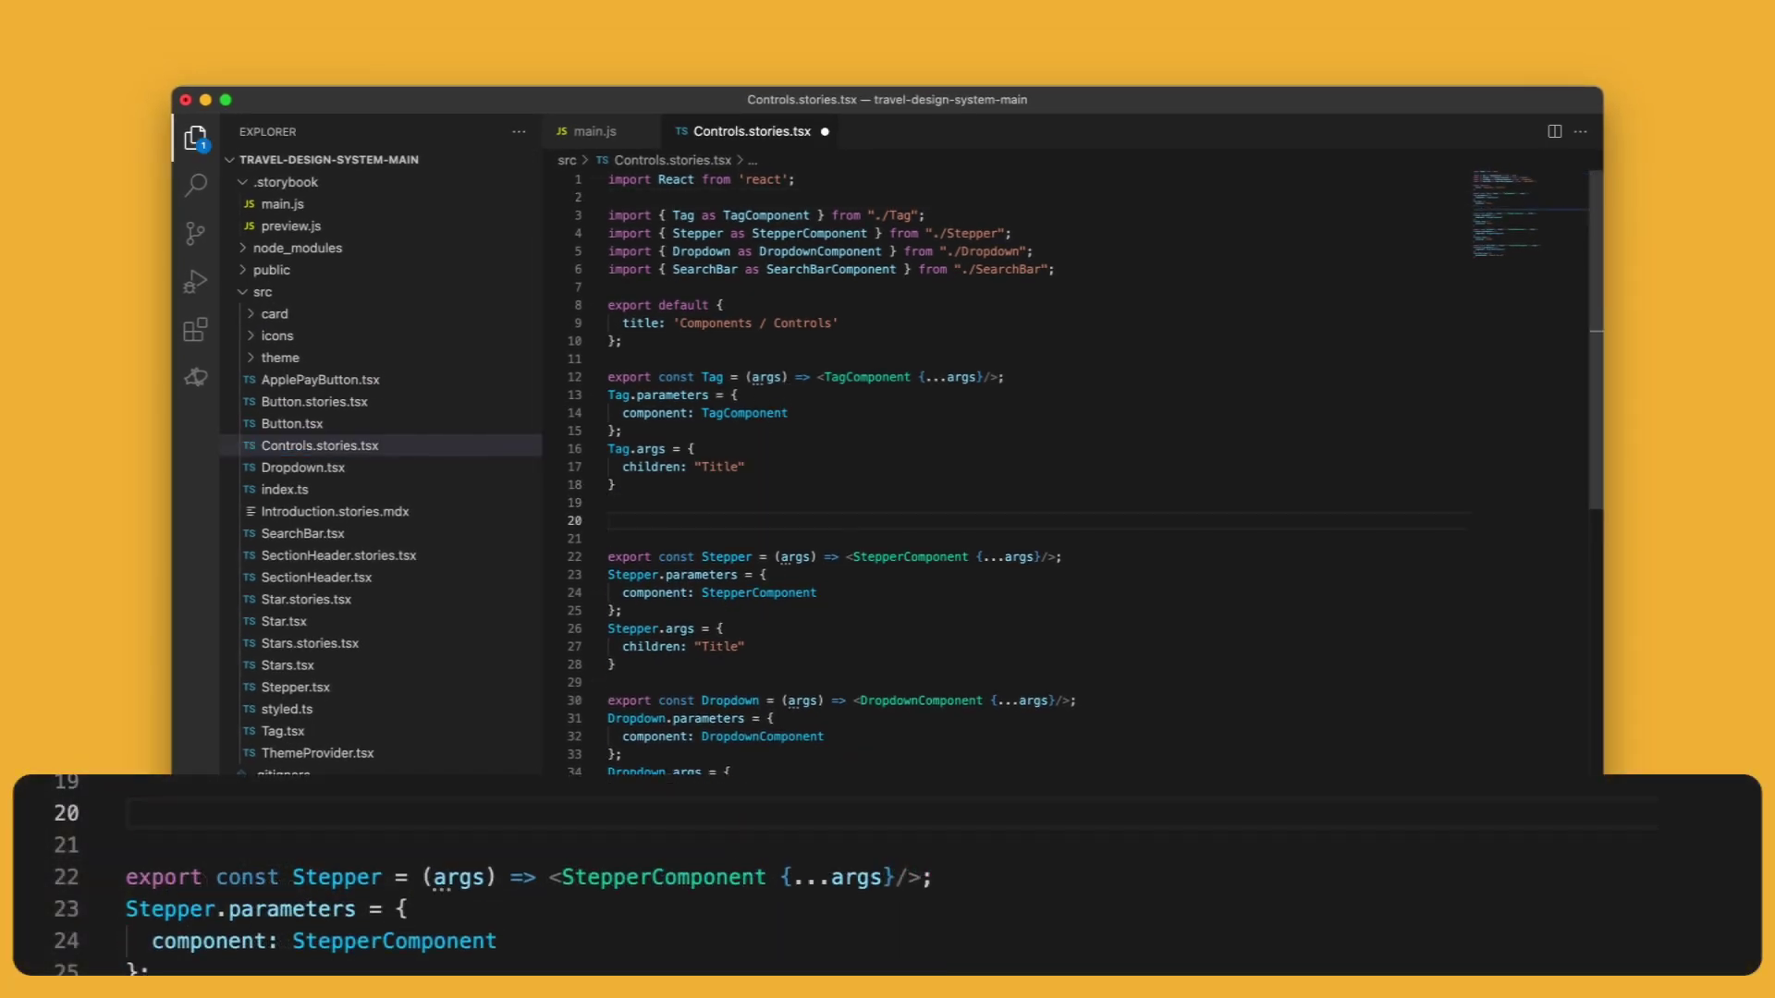
key(super+v)
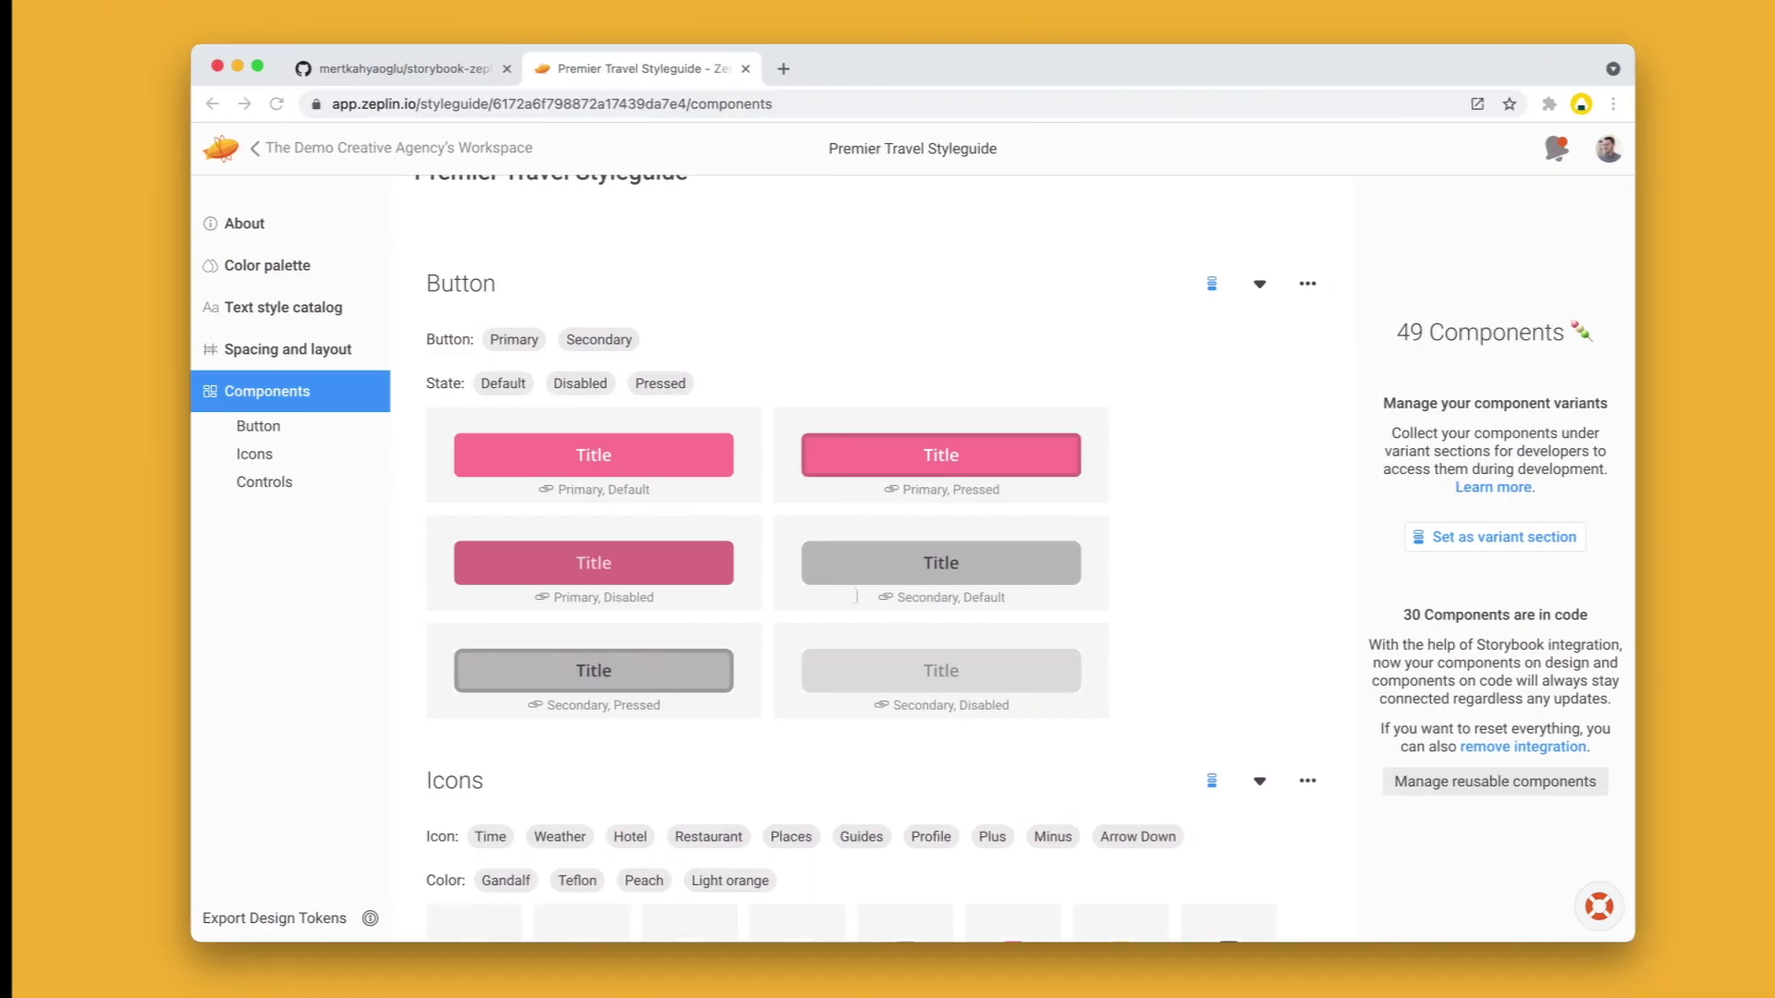
Replace the zeplinLink URL with the Zeplin Primary, Default button component's URL
click(1082, 444)
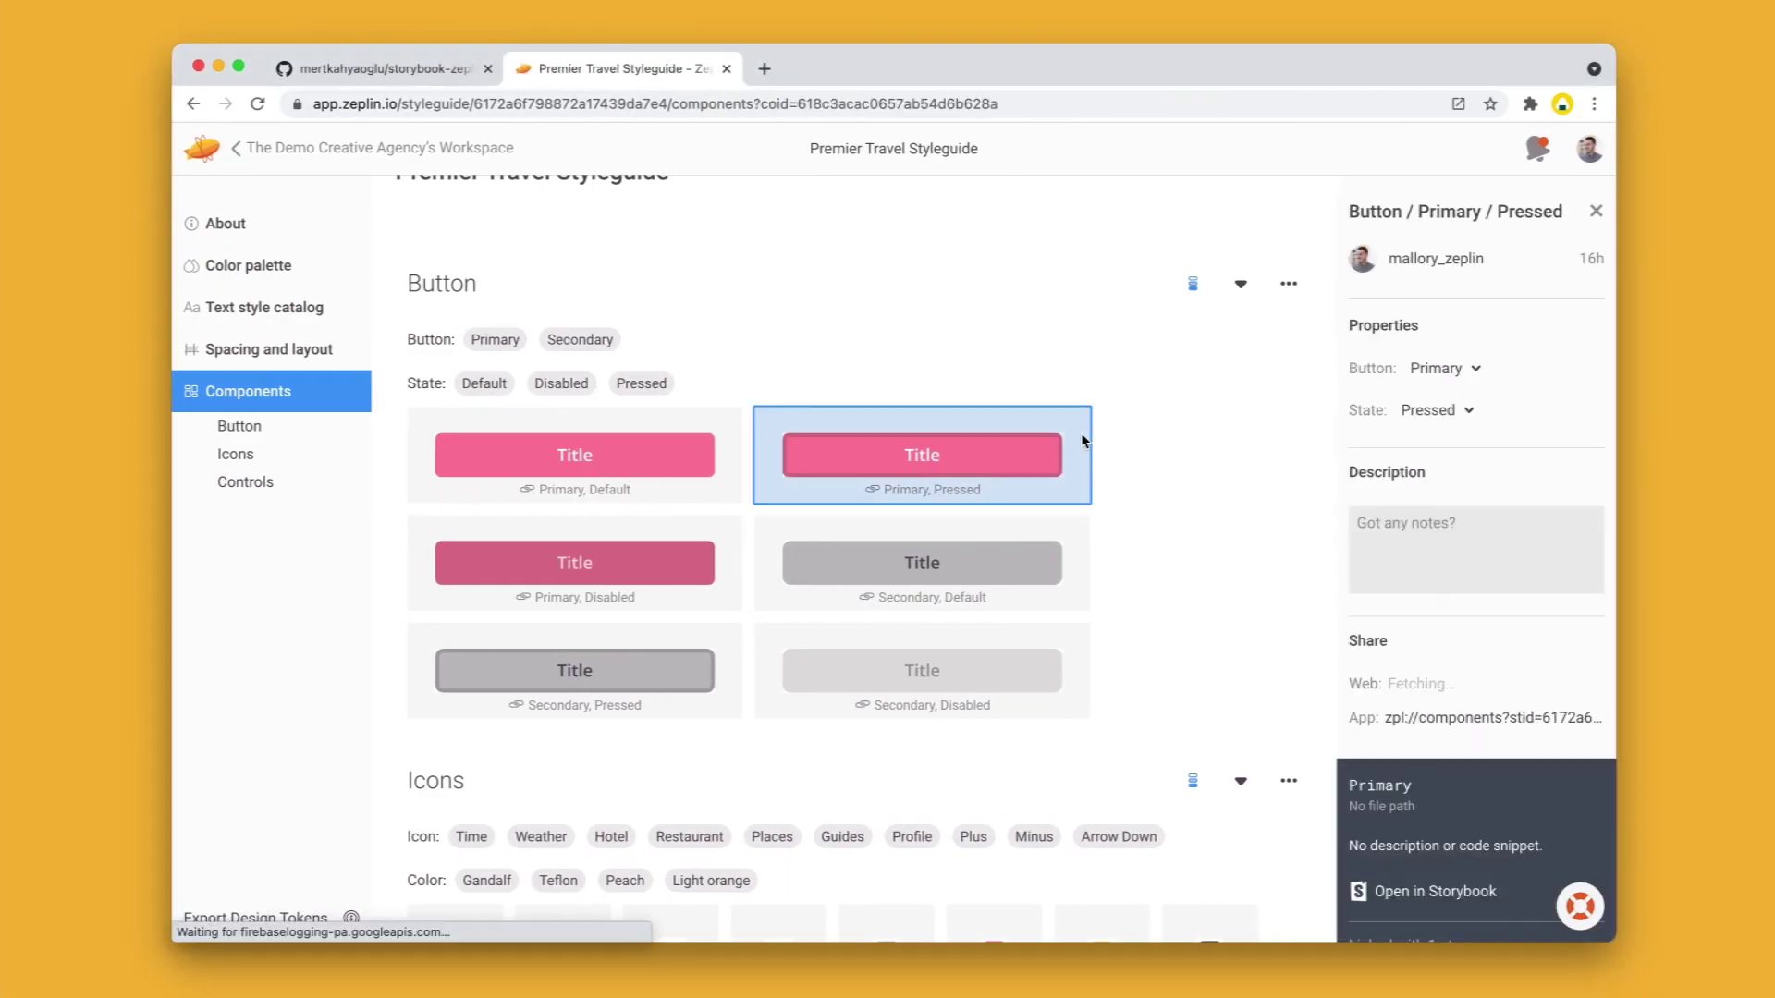
click(719, 428)
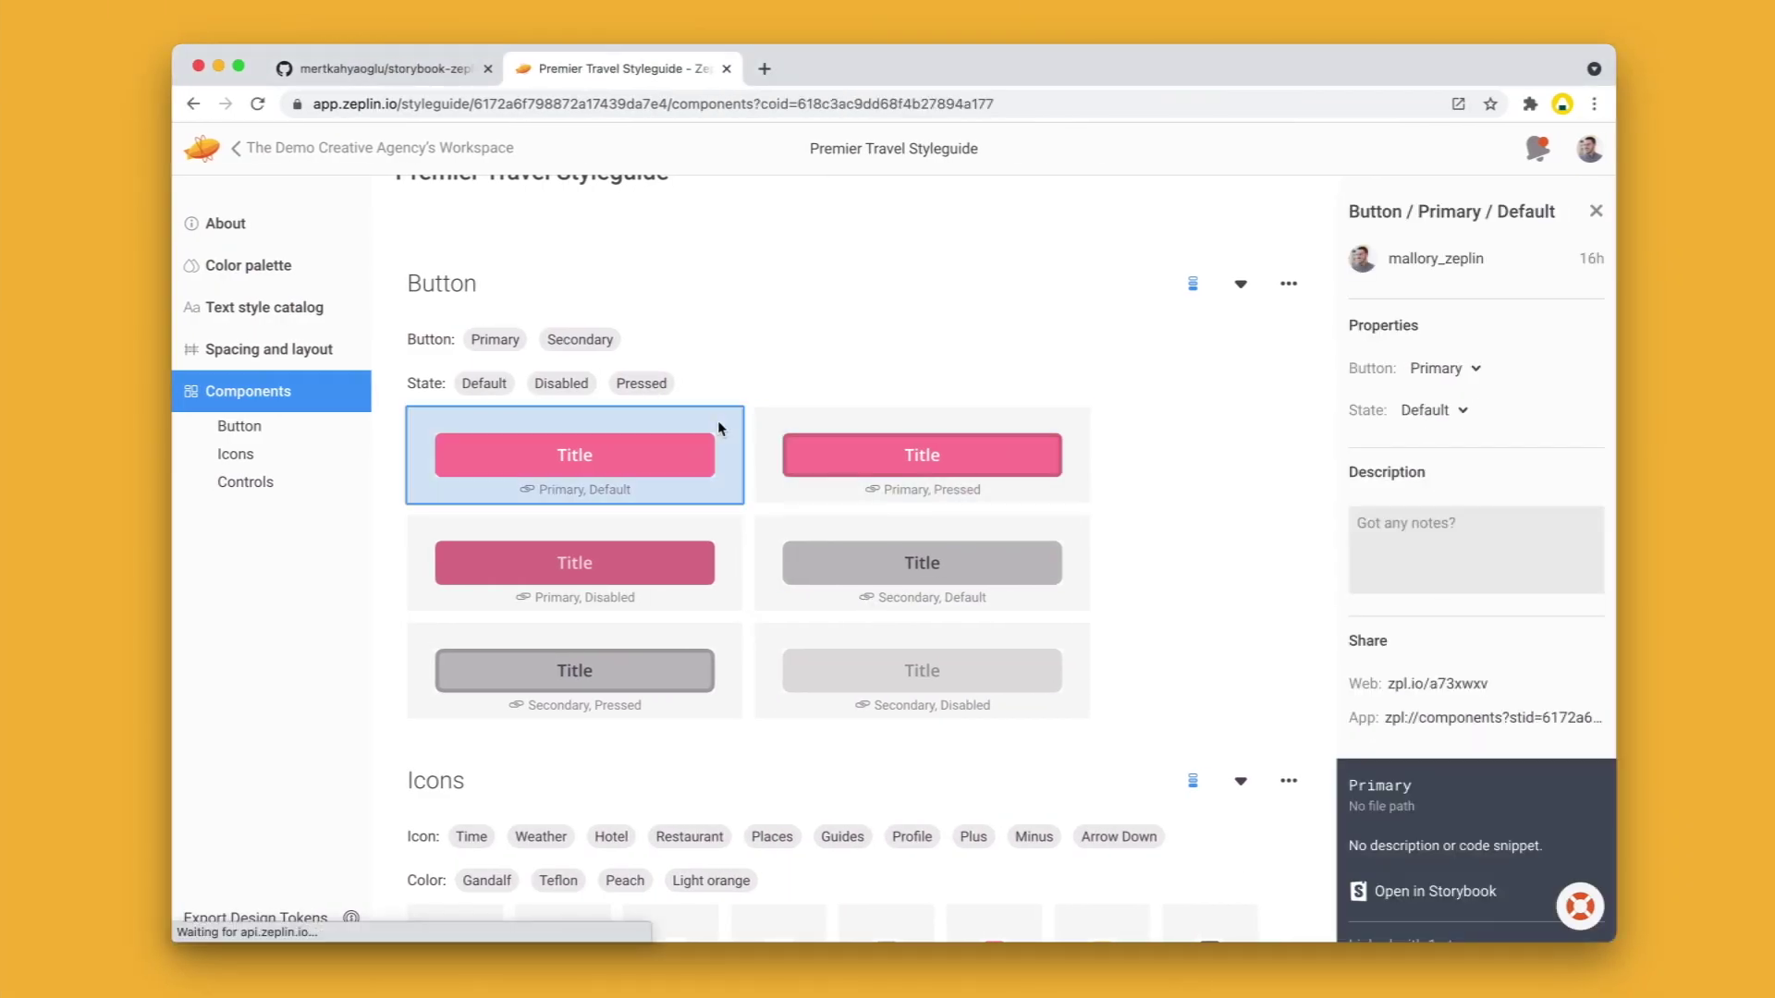
click(804, 104)
key(super+c)
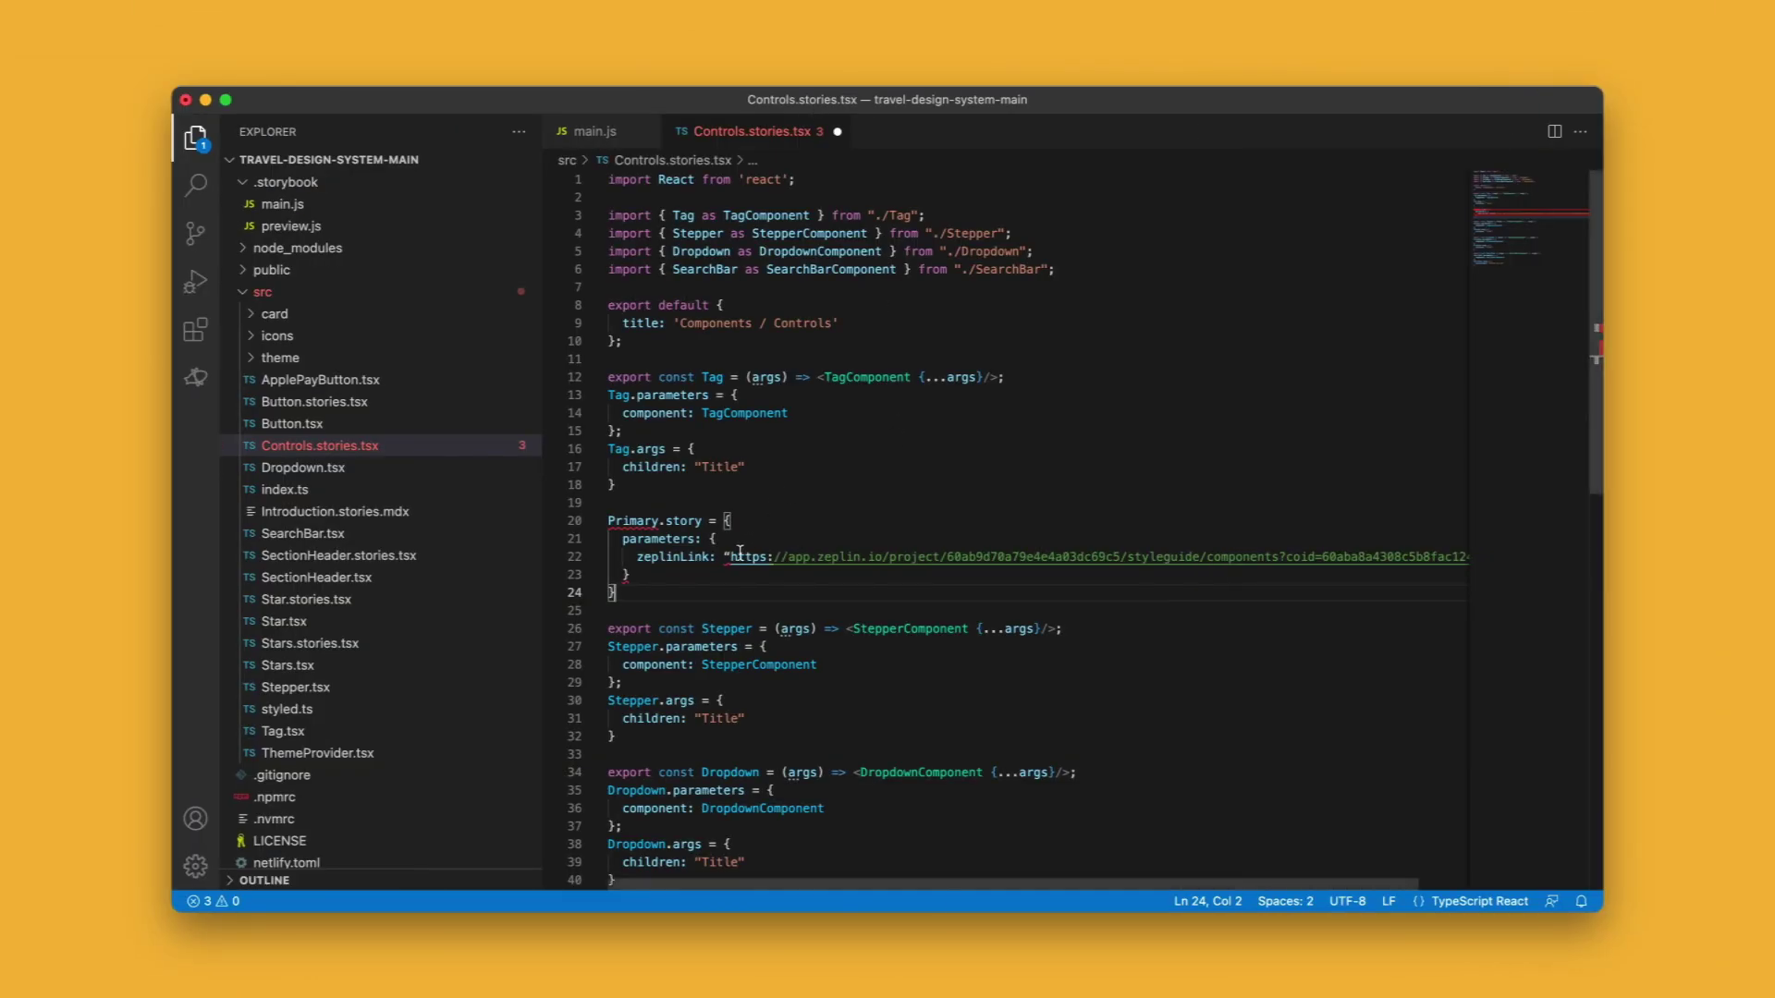
drag(730, 556, 1465, 560)
key(super+v)
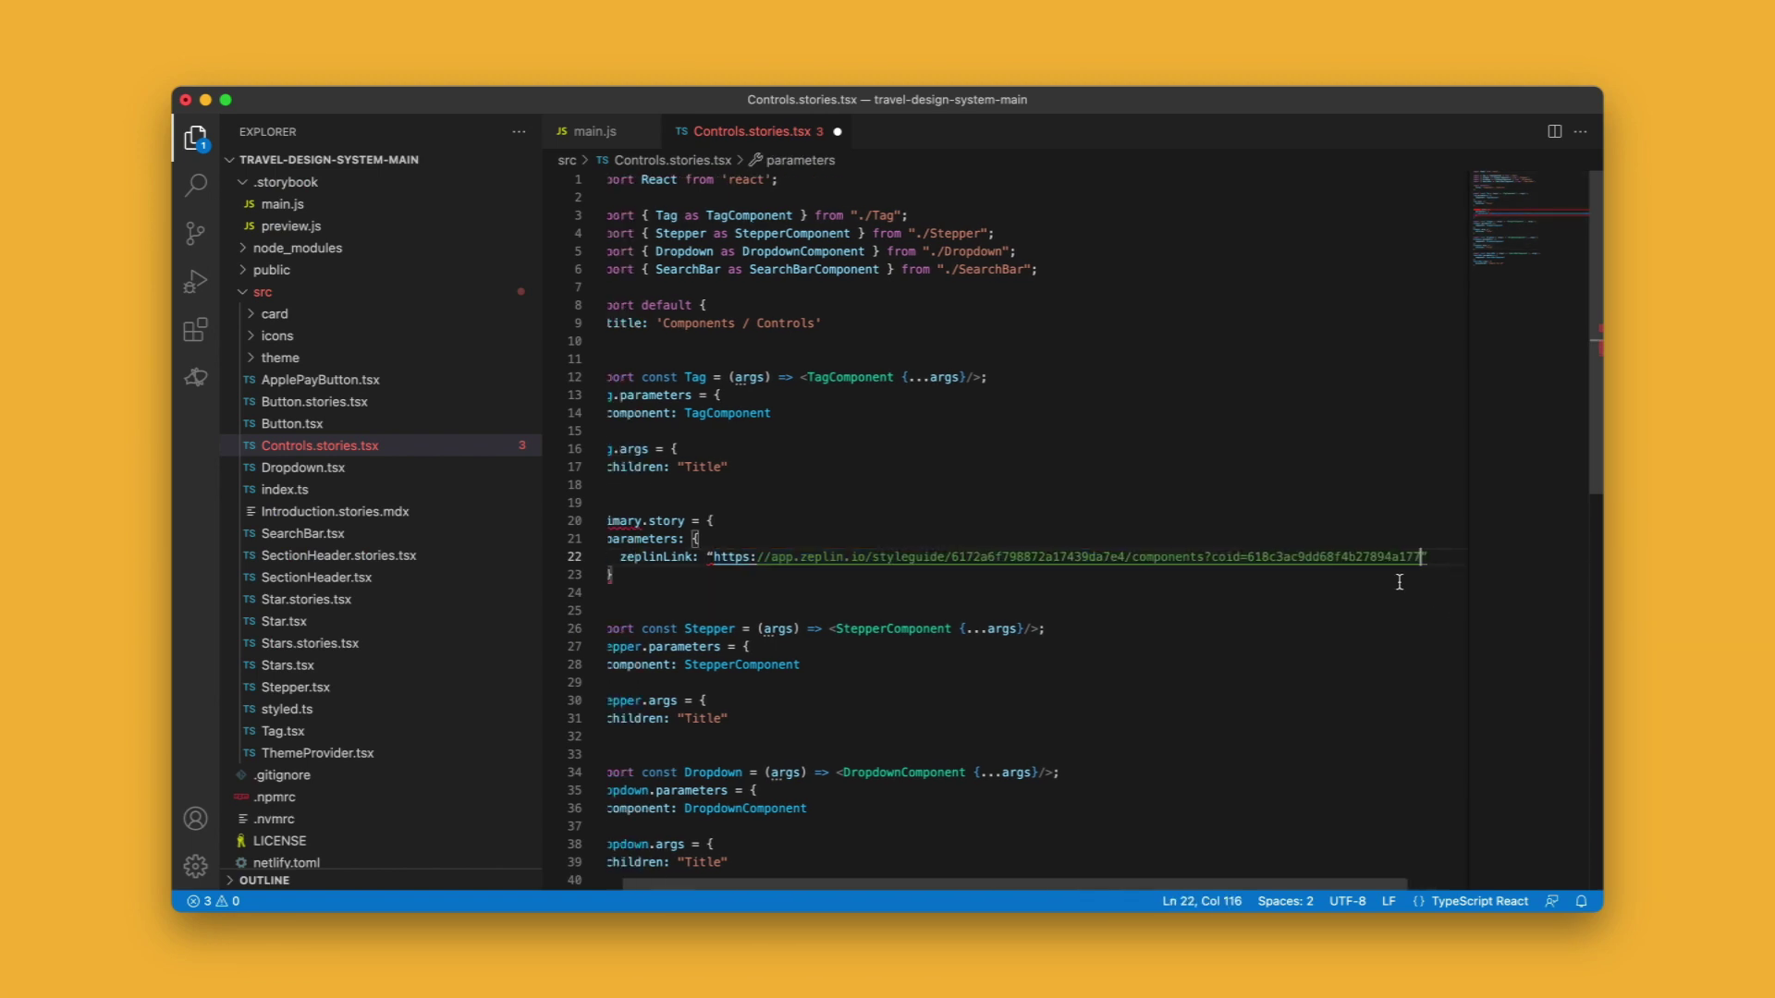
click(1399, 582)
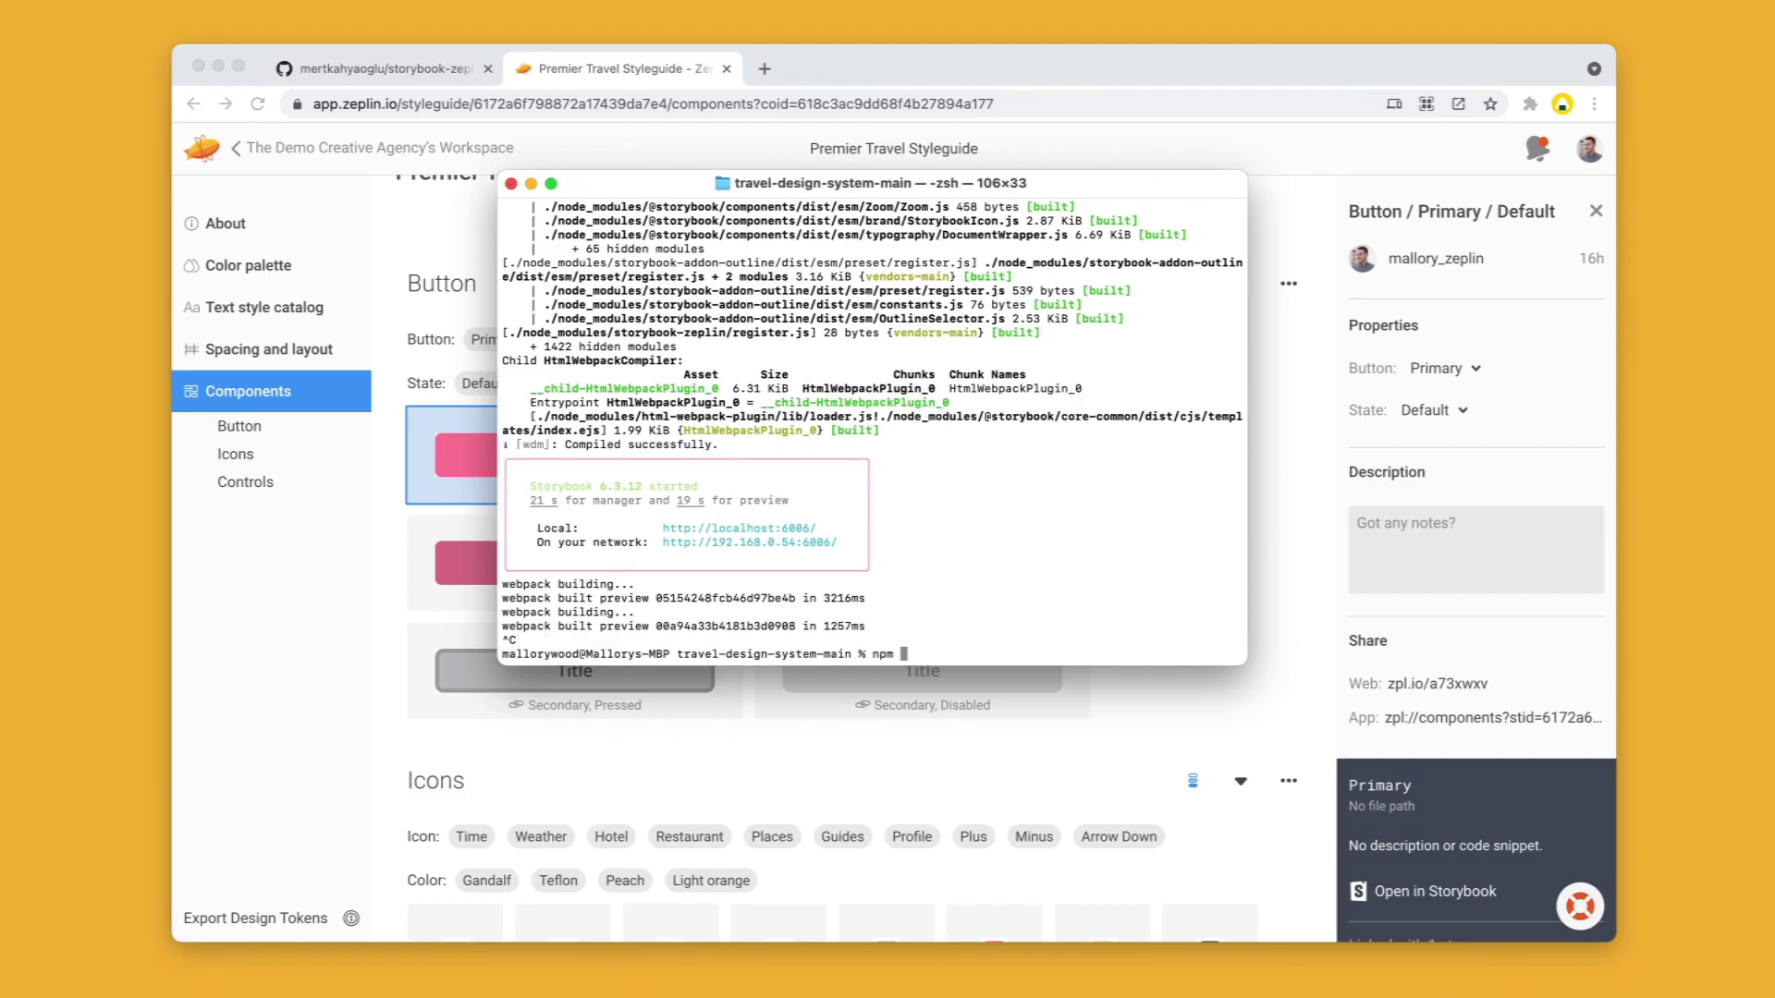
Start Storybook with npm run storybook, open Button > Primary, and show its Zeplin panel
text(run storybook)
key(Return)
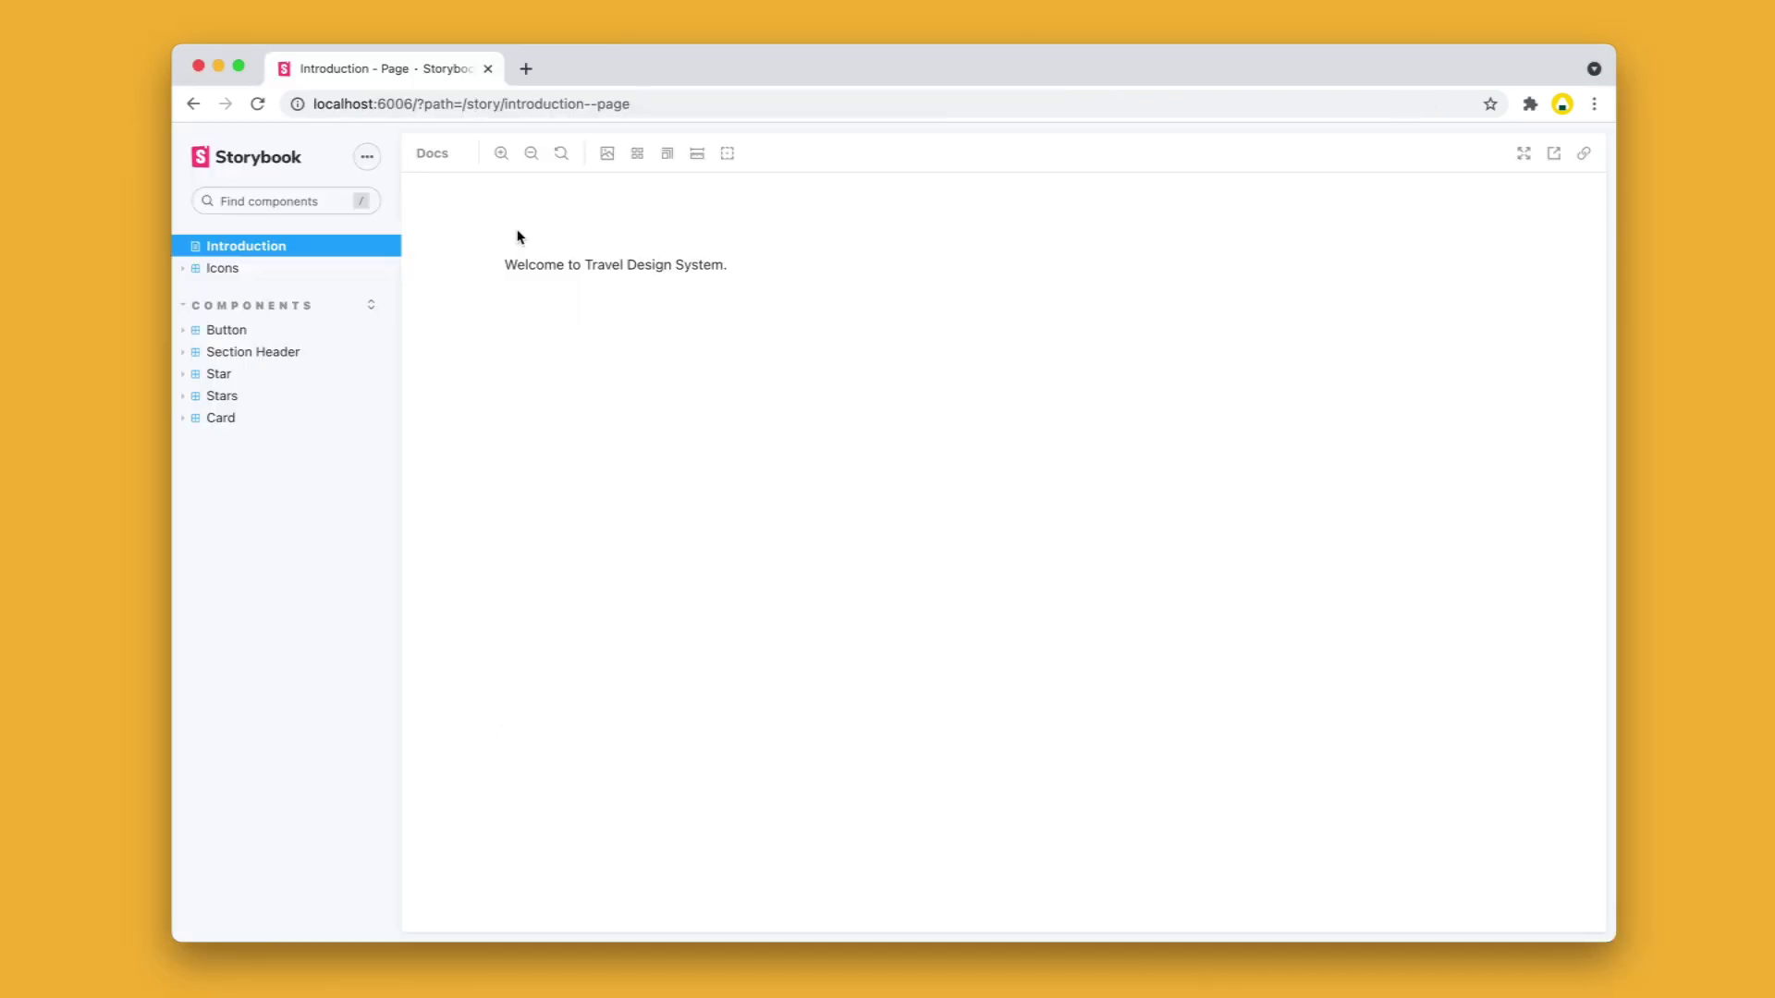
click(271, 332)
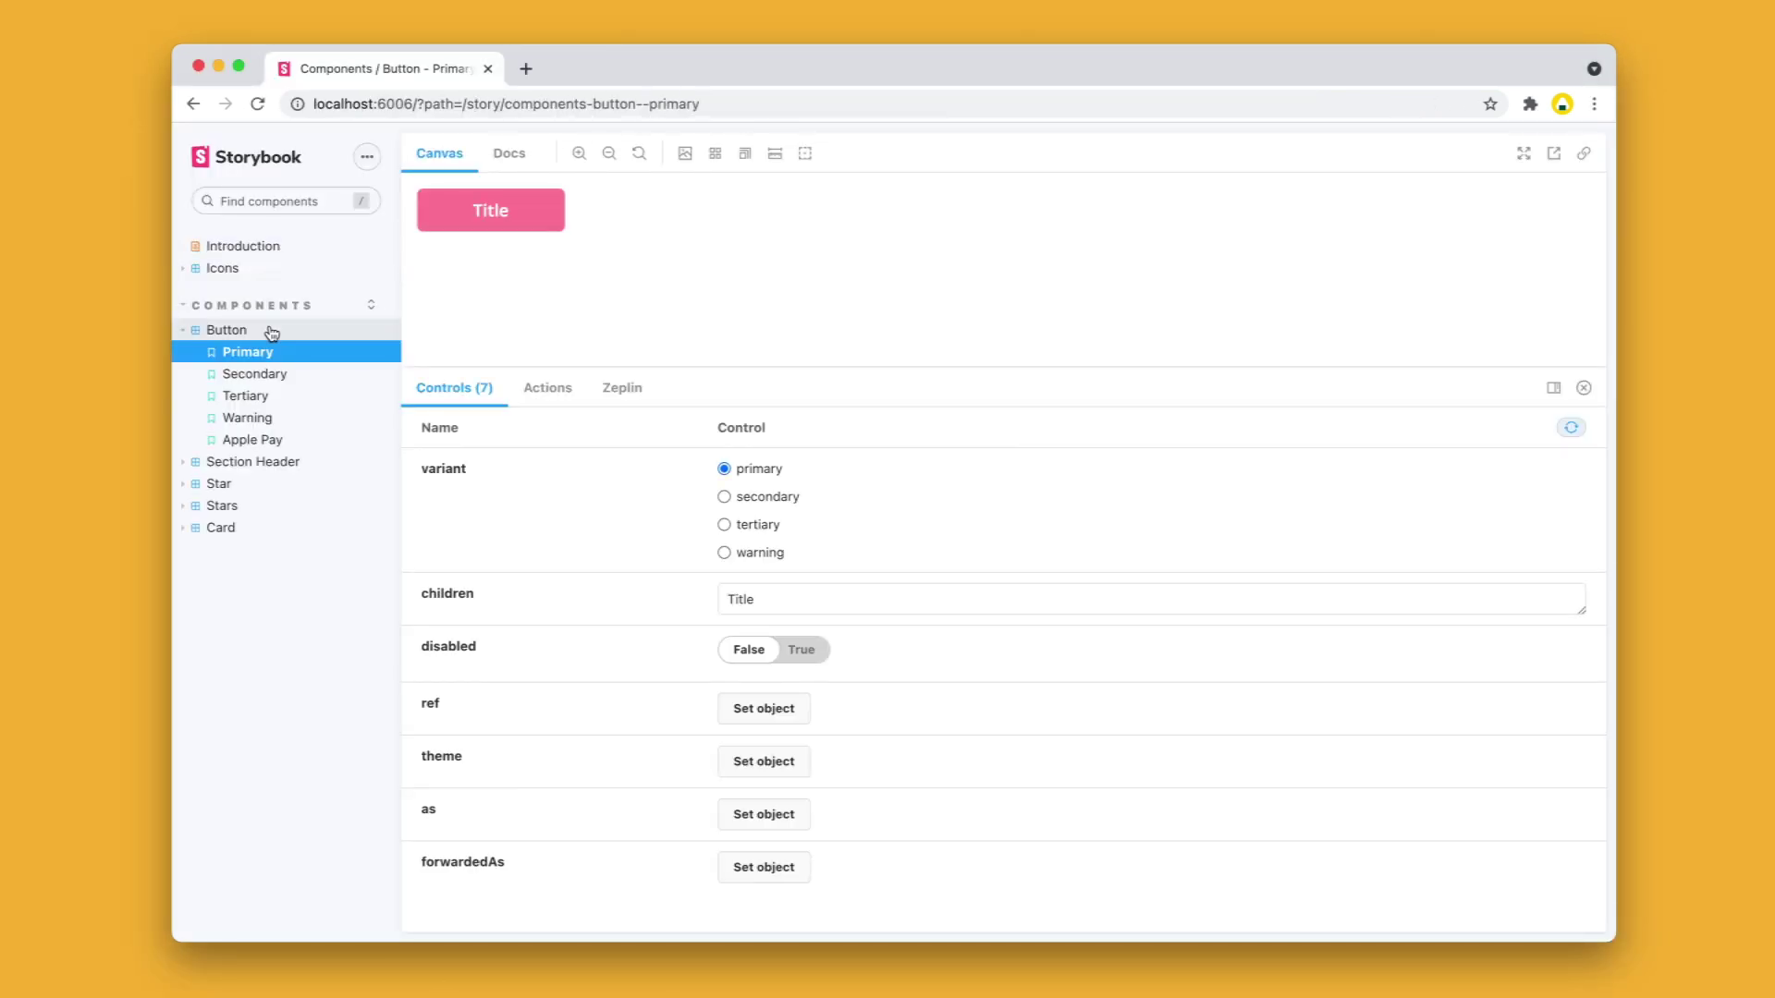
click(630, 395)
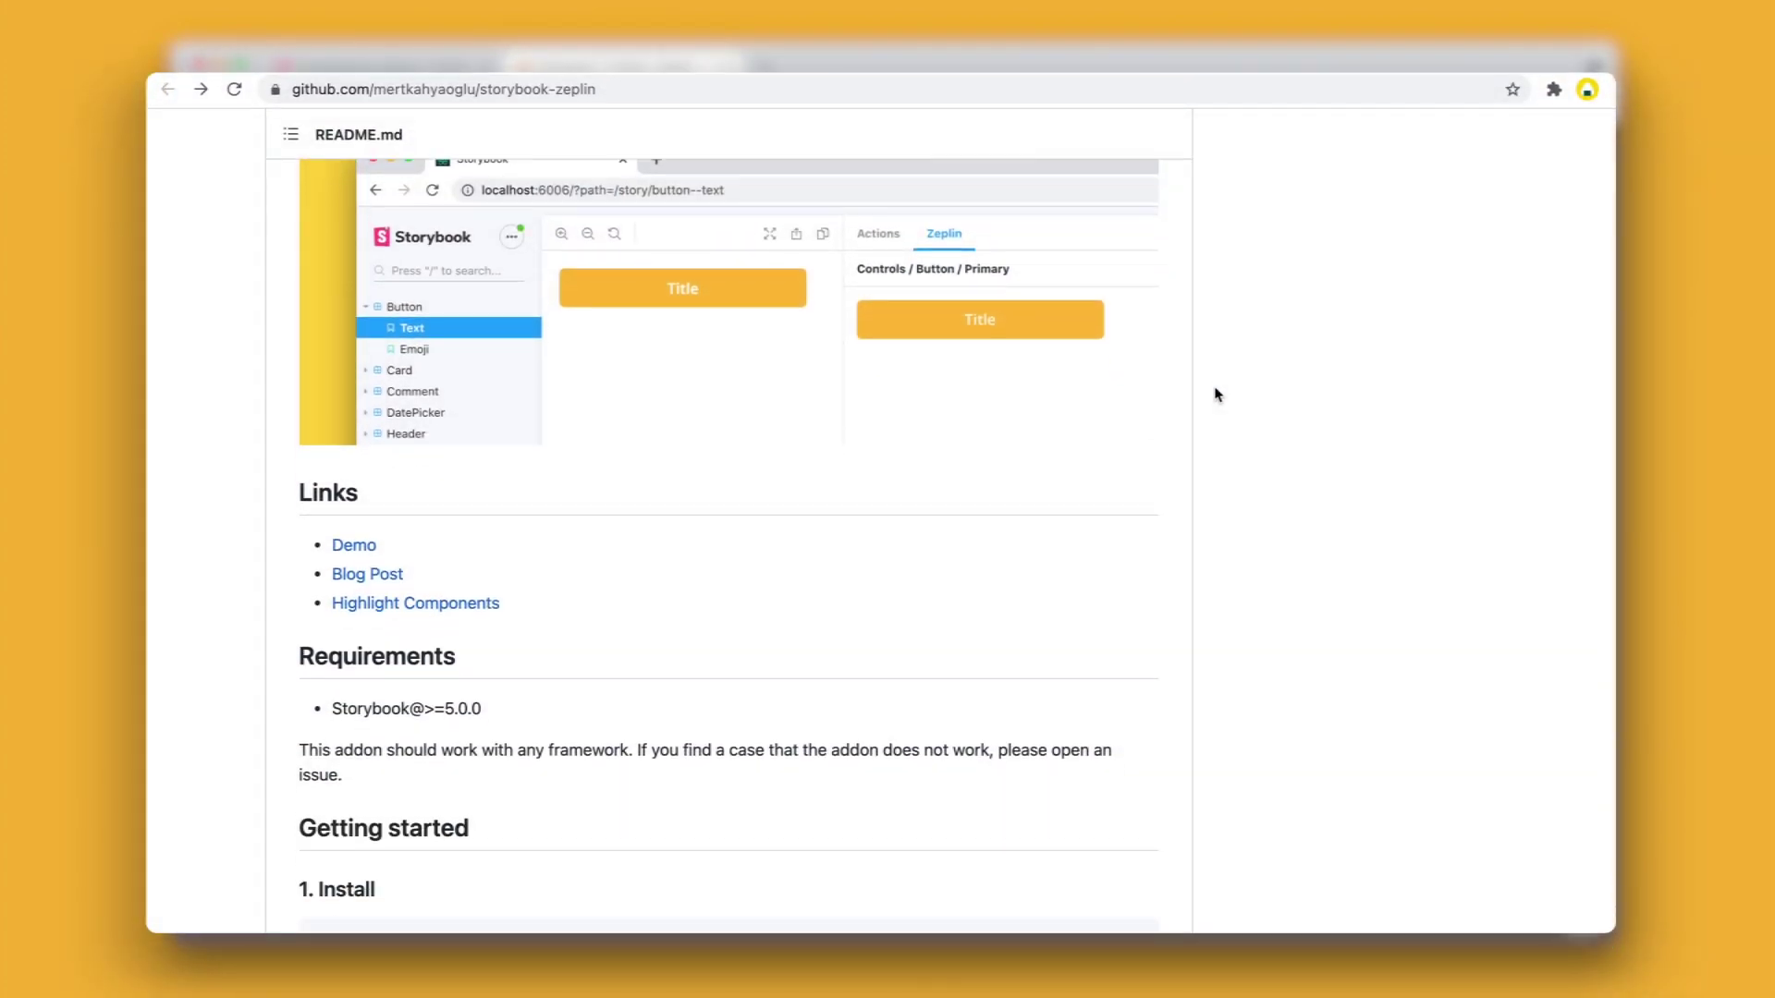
scroll(1216, 394, down, 12)
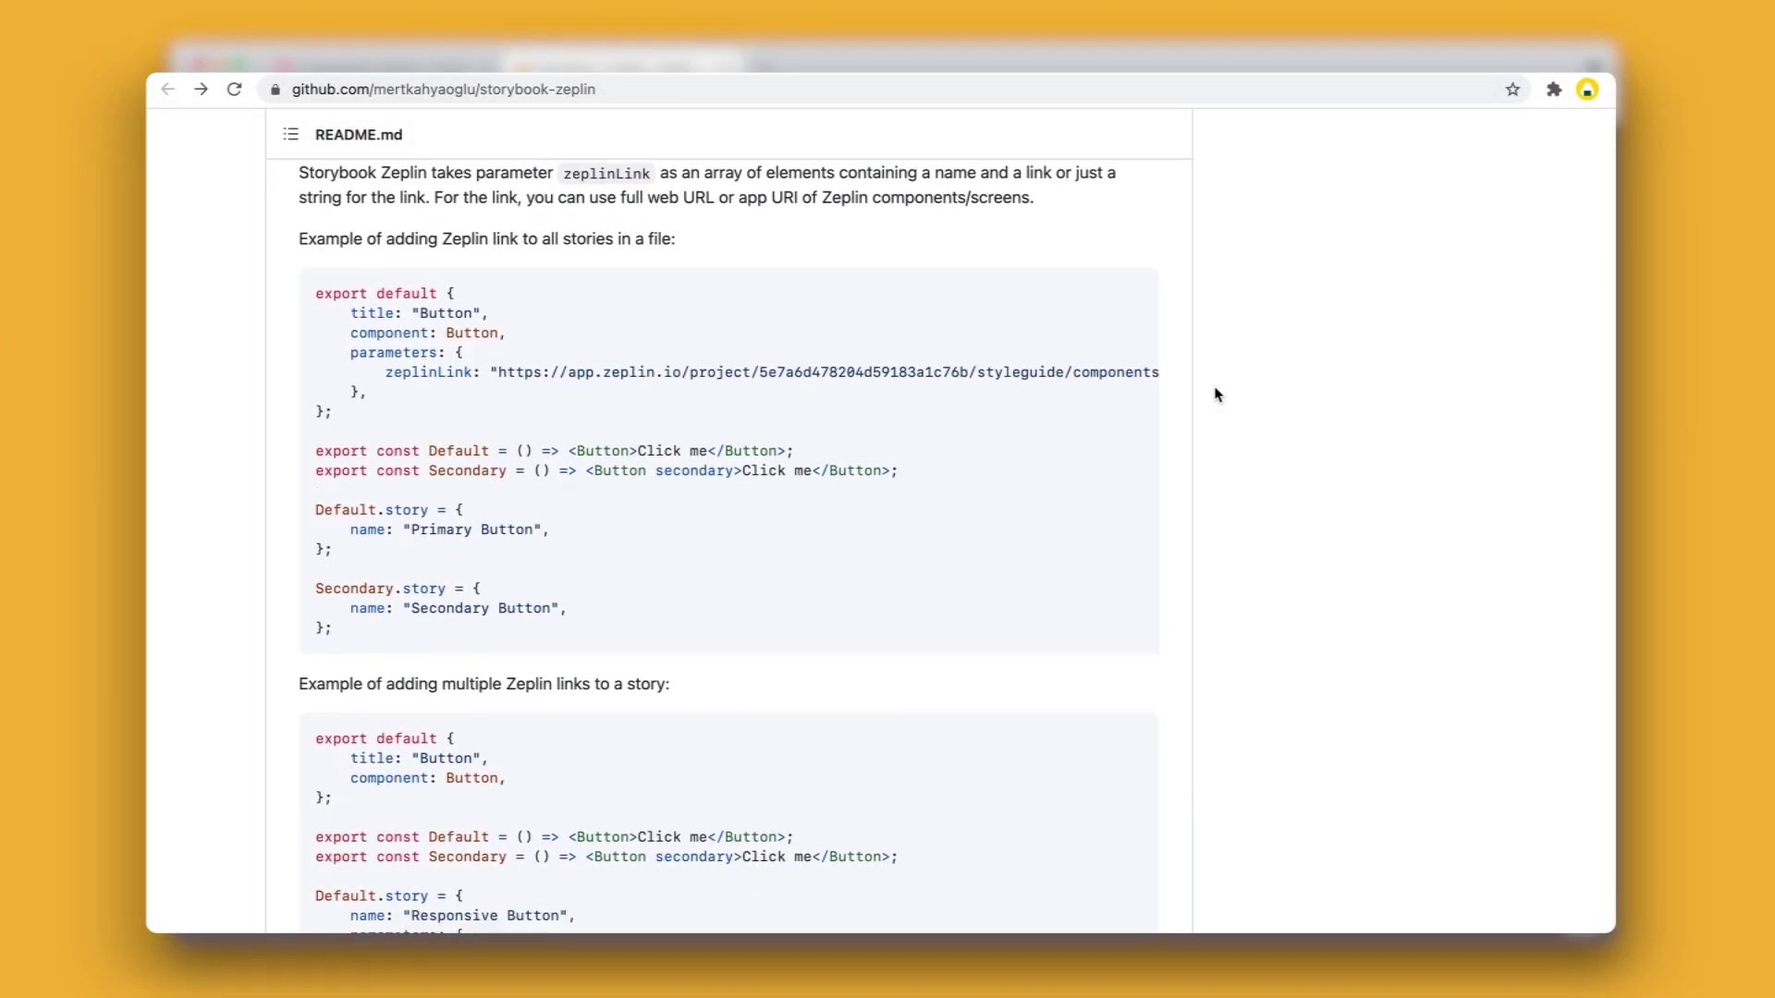
scroll(1216, 395, down, 8)
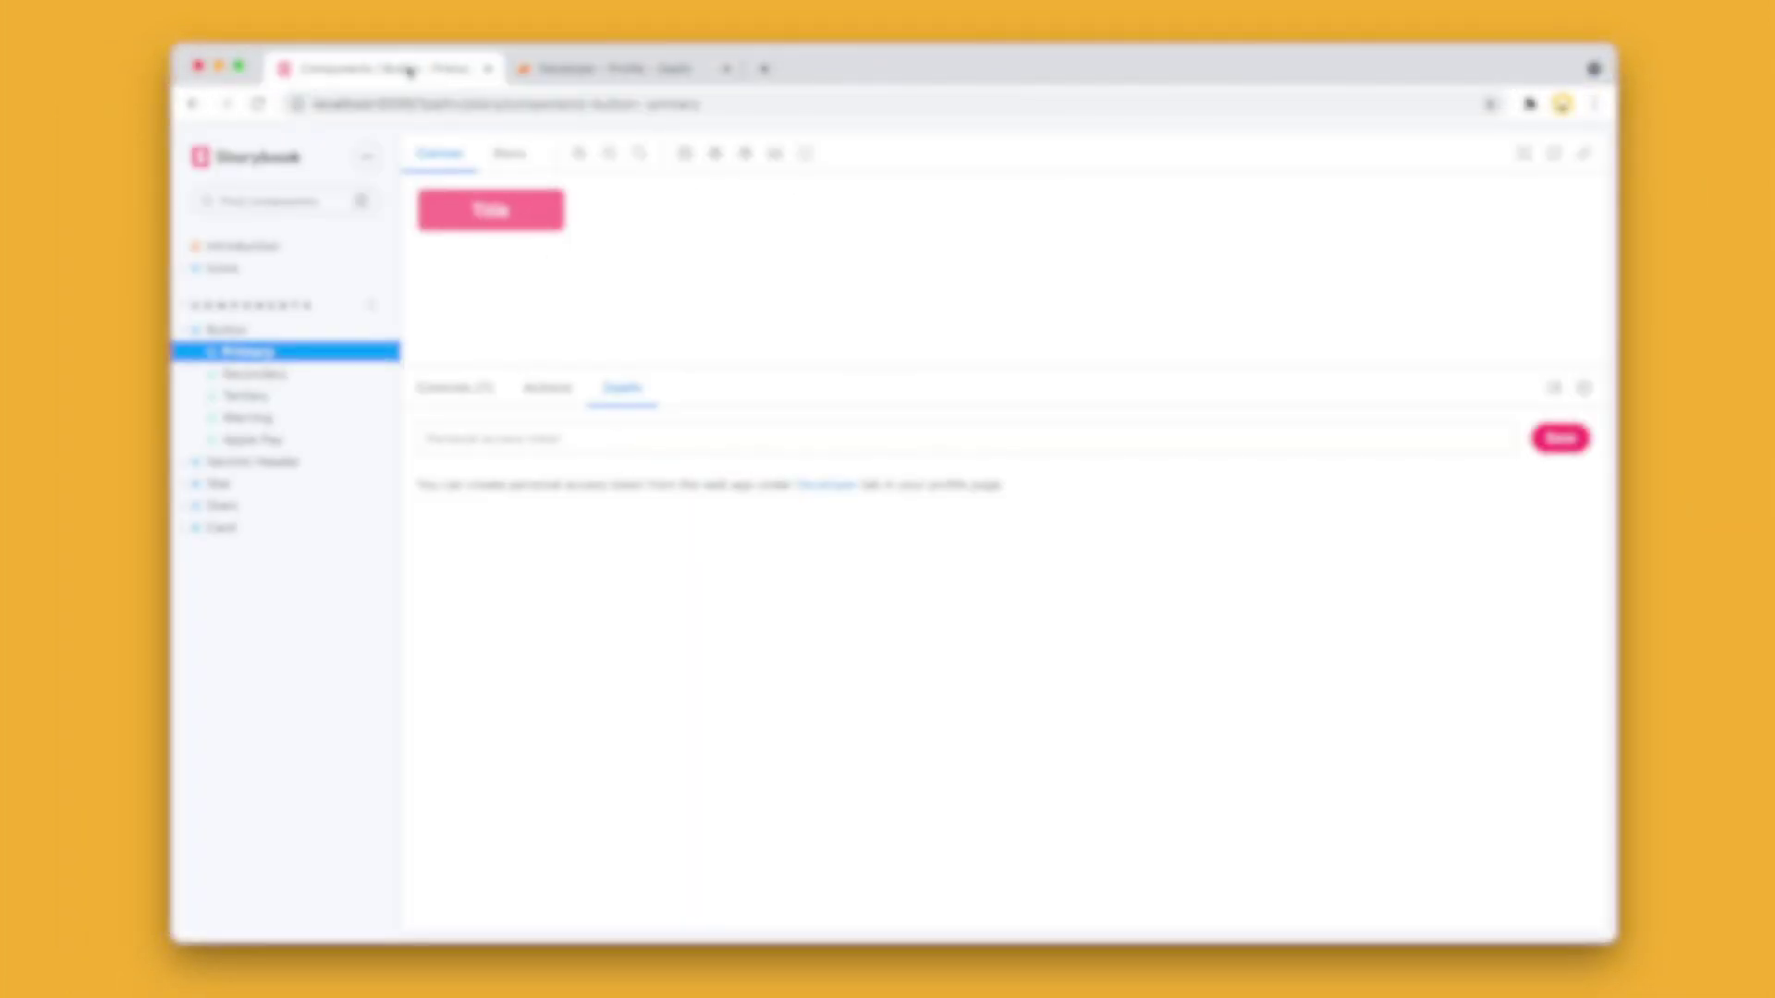
Paste the personal access token into the Zeplin panel and save it
click(793, 436)
key(super+v)
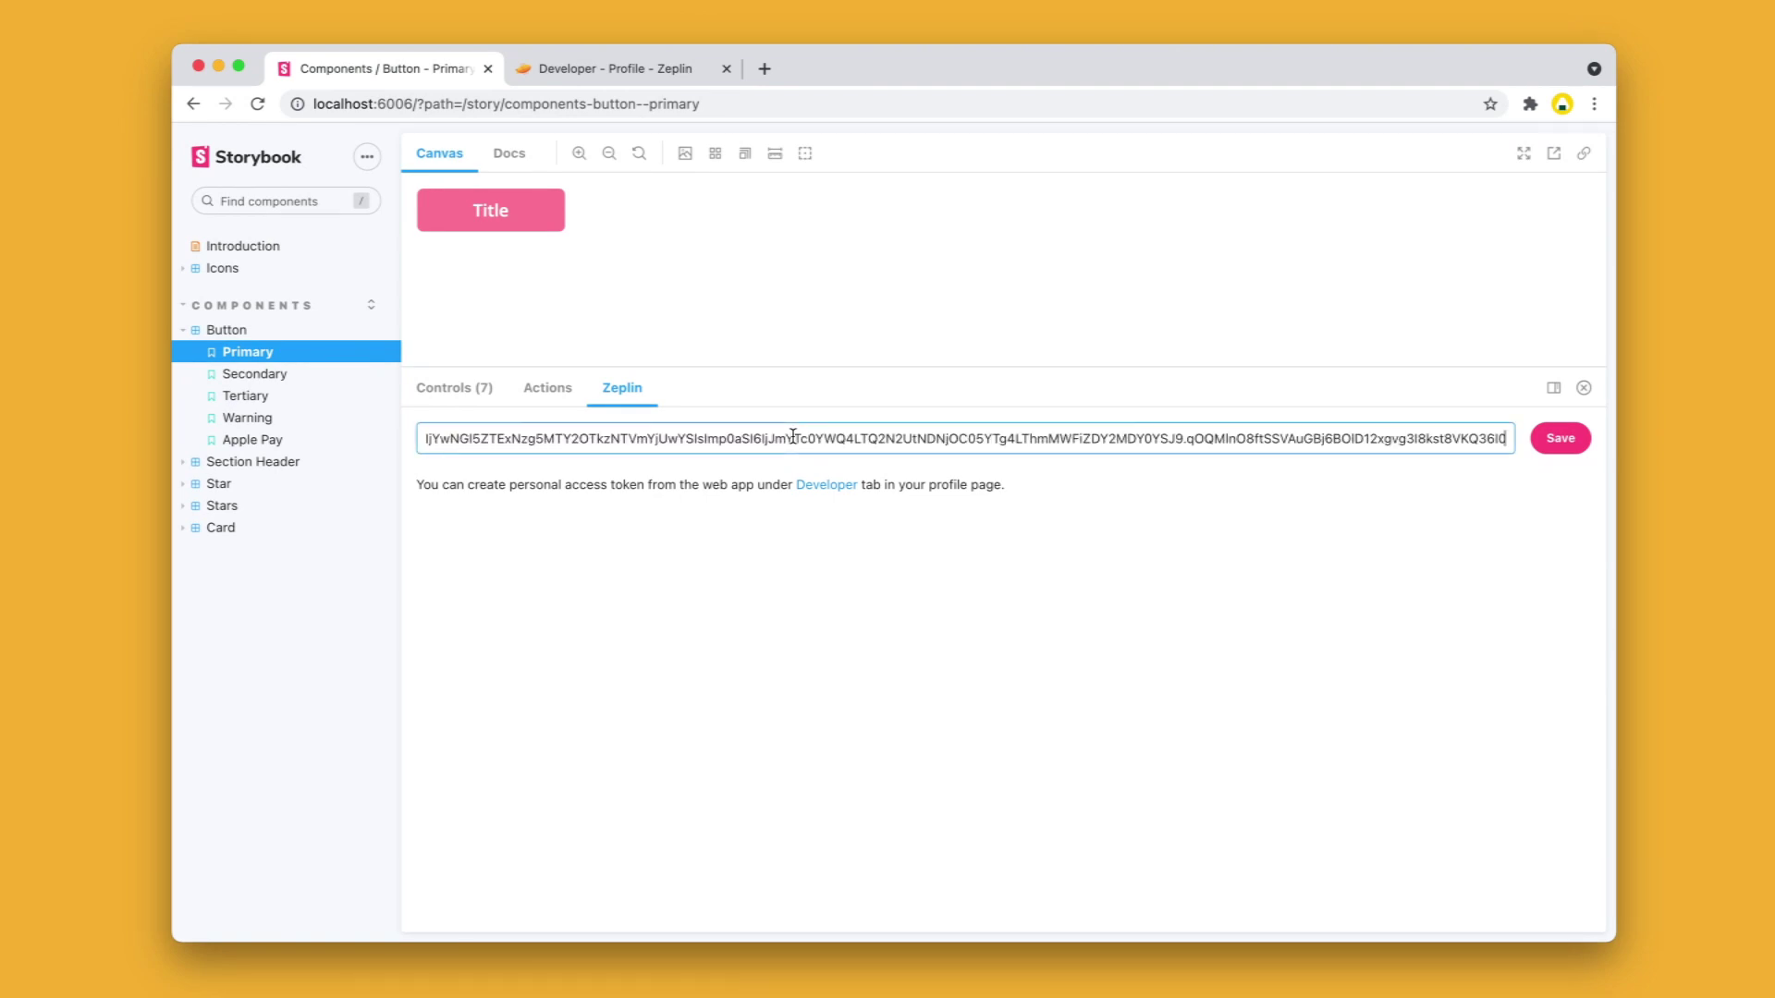
click(1562, 439)
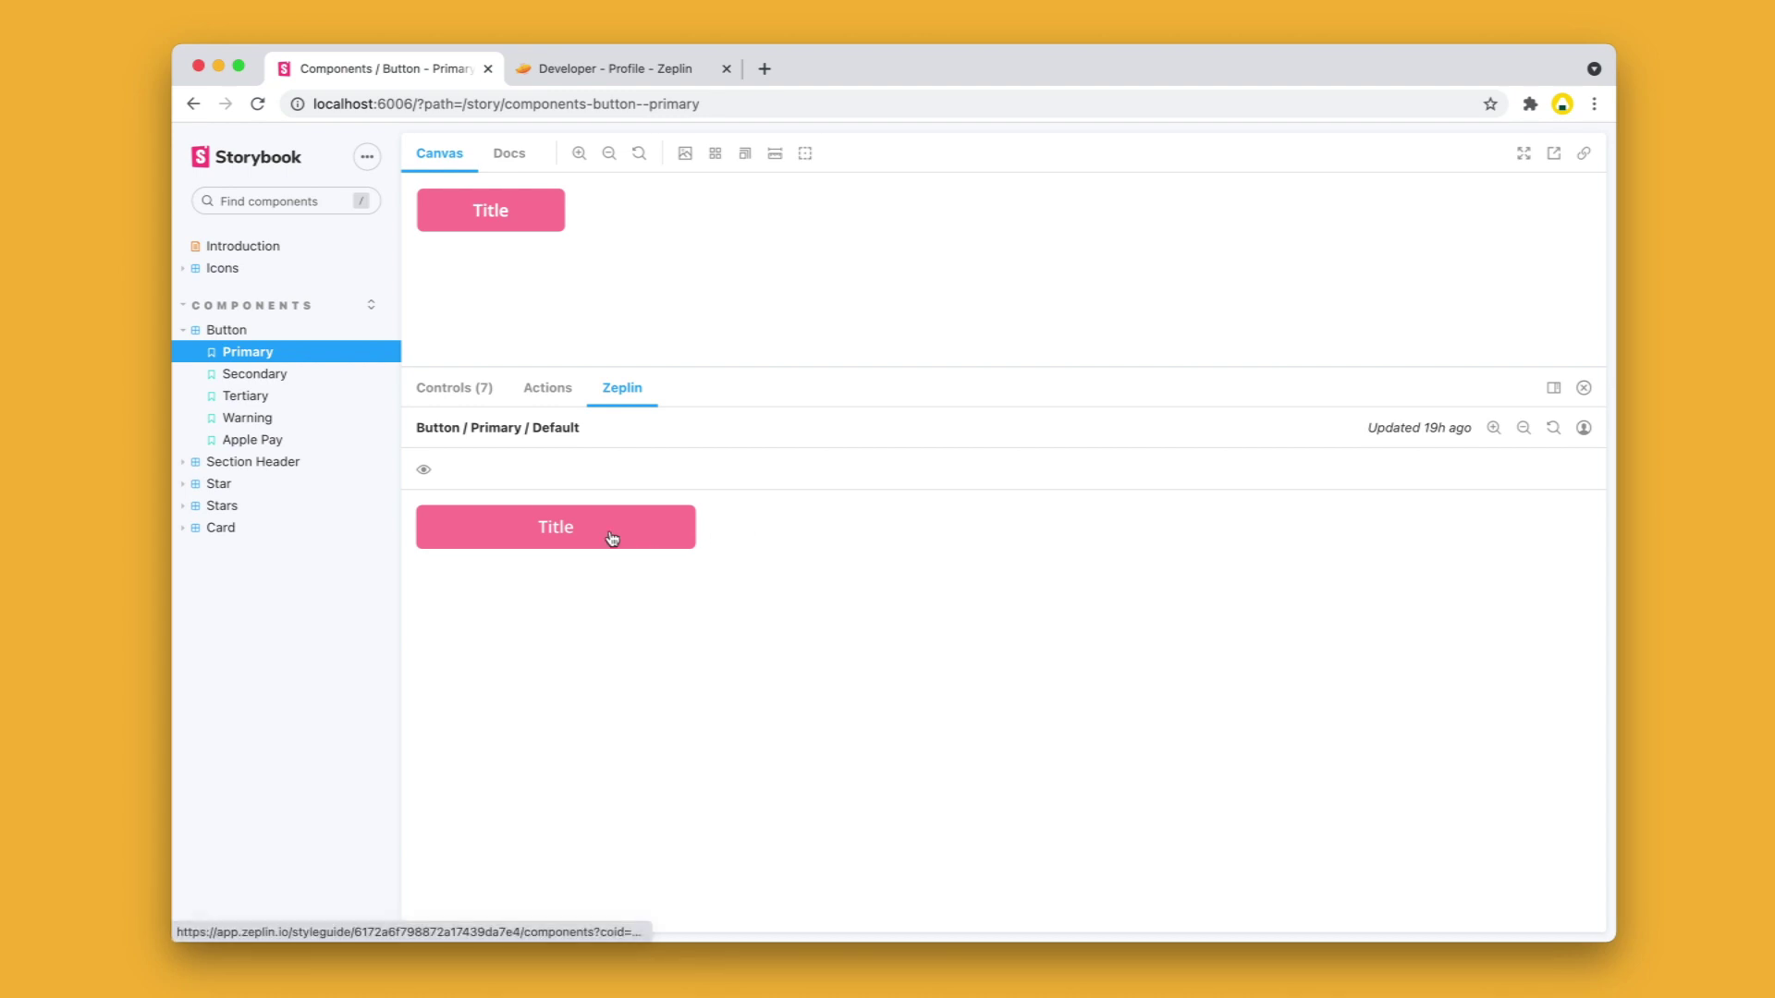
Compare the design with the button using overlay, opacity and difference views, then open it in Zeplin
click(424, 473)
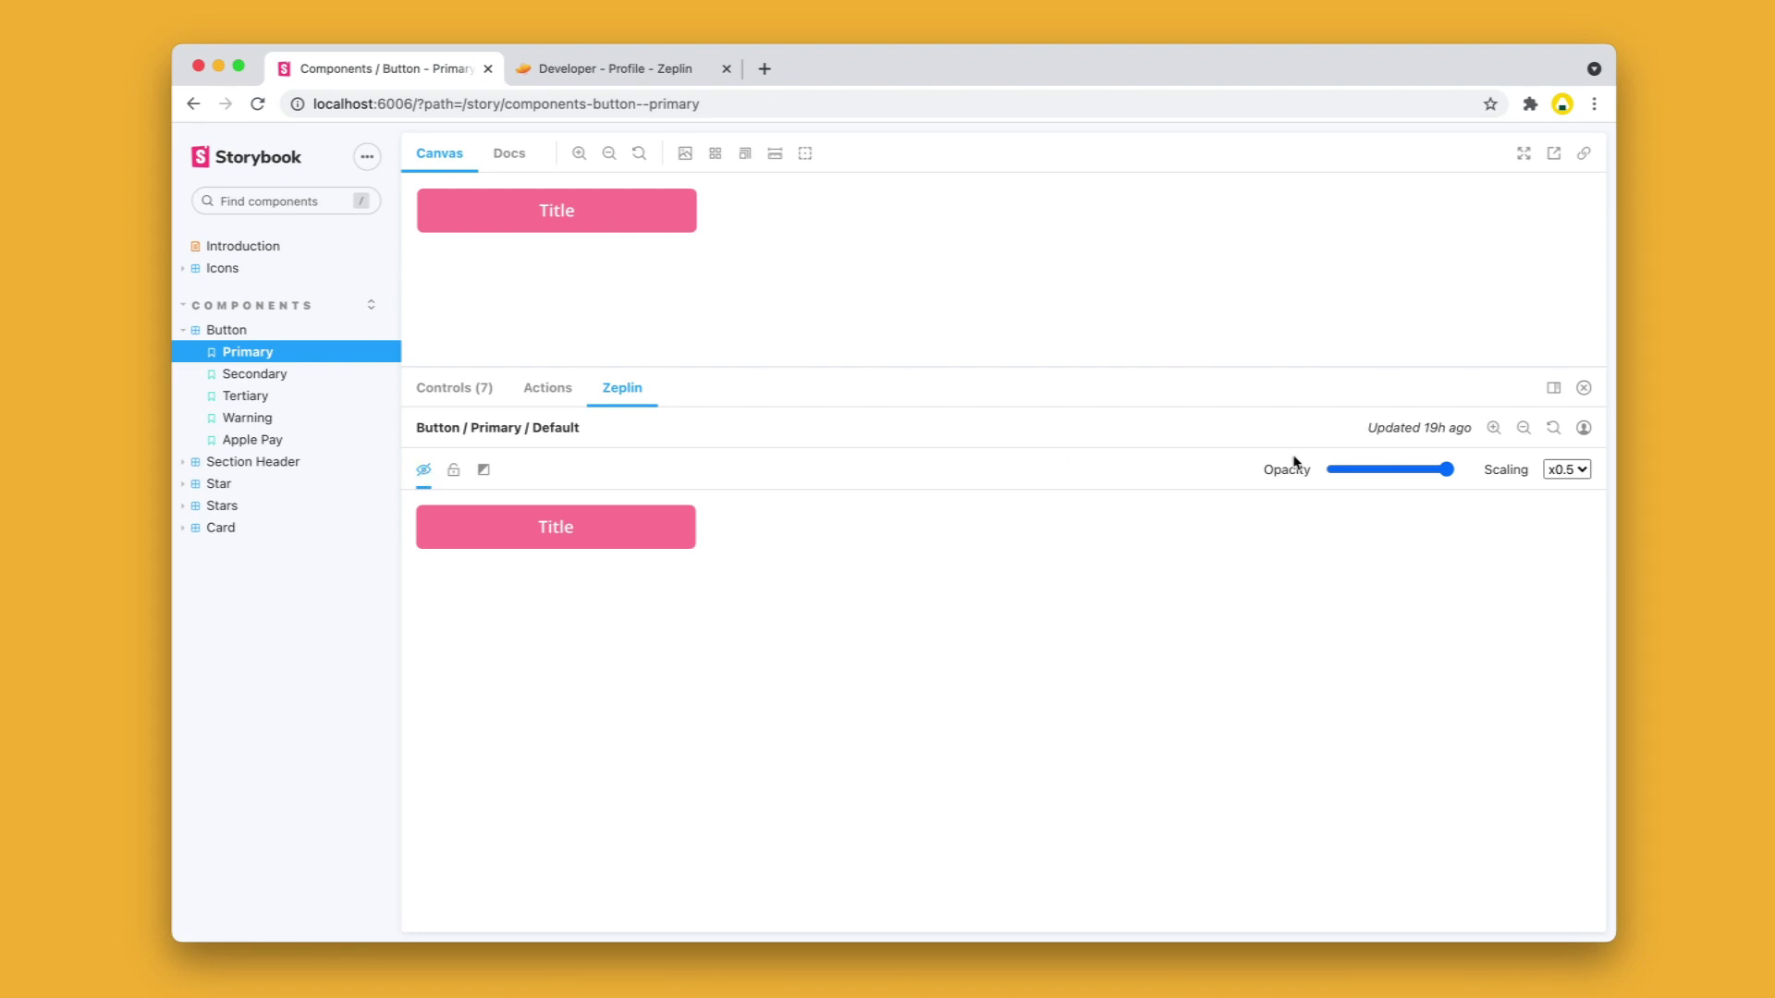
drag(1447, 470, 1490, 468)
click(485, 473)
click(424, 472)
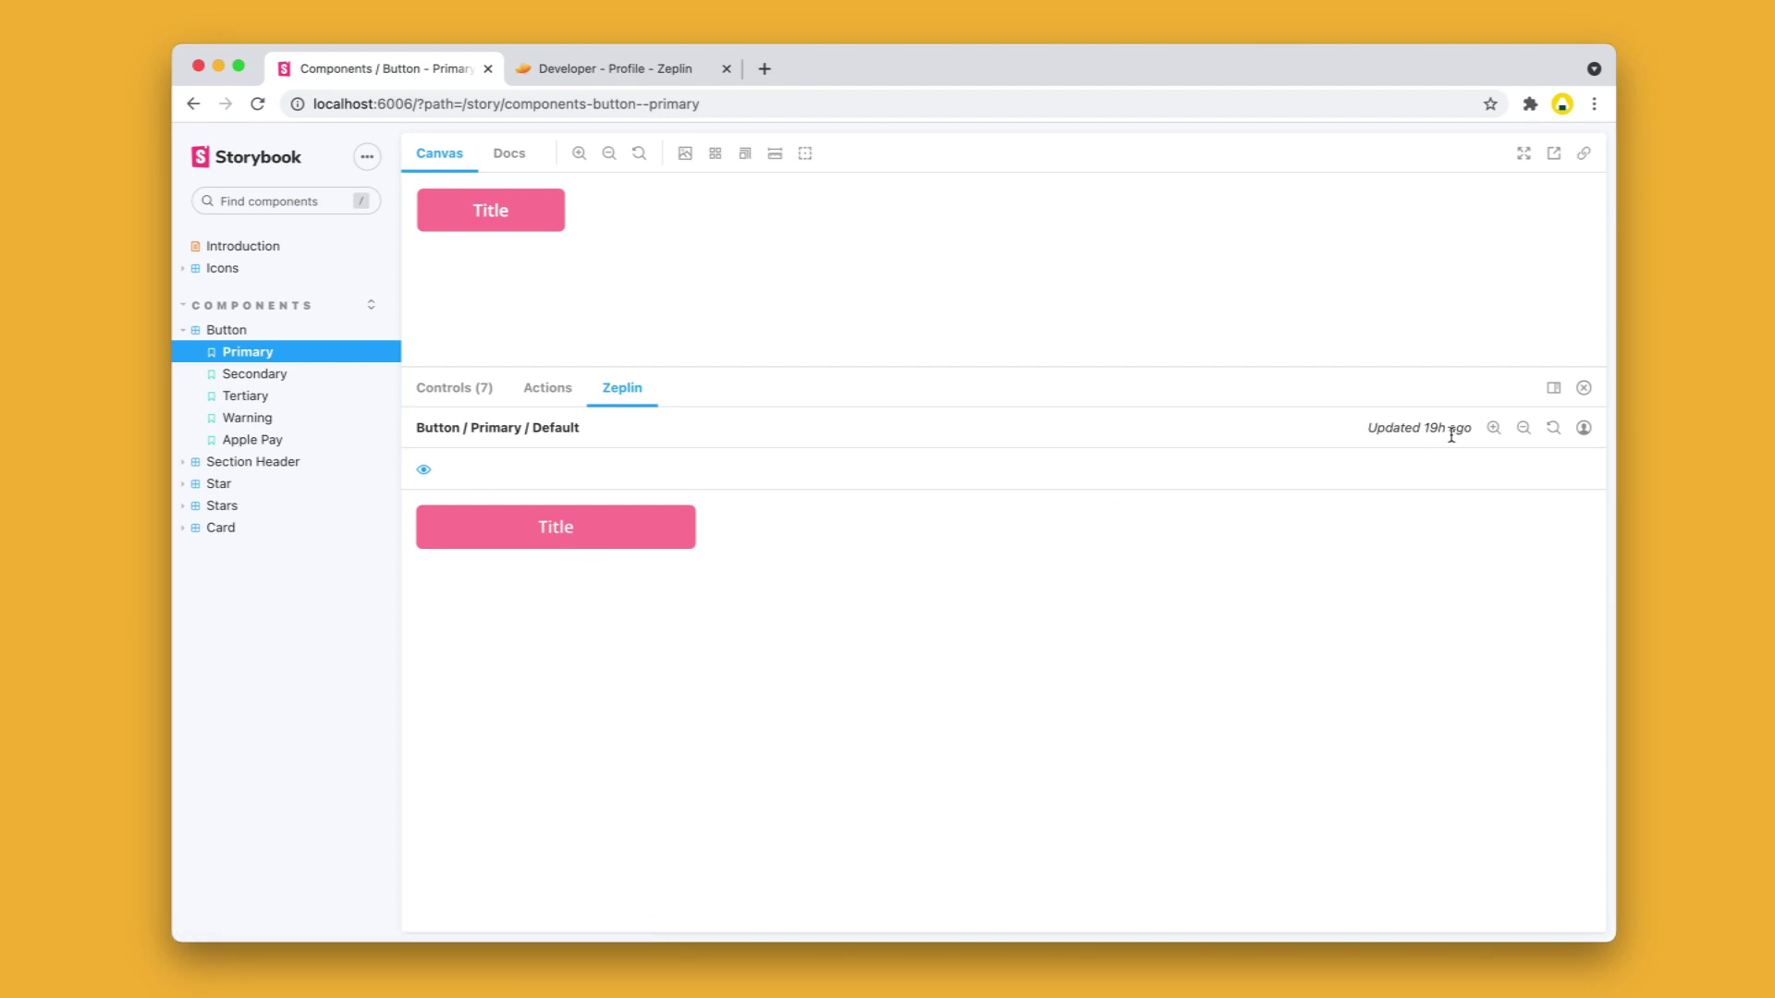
click(526, 537)
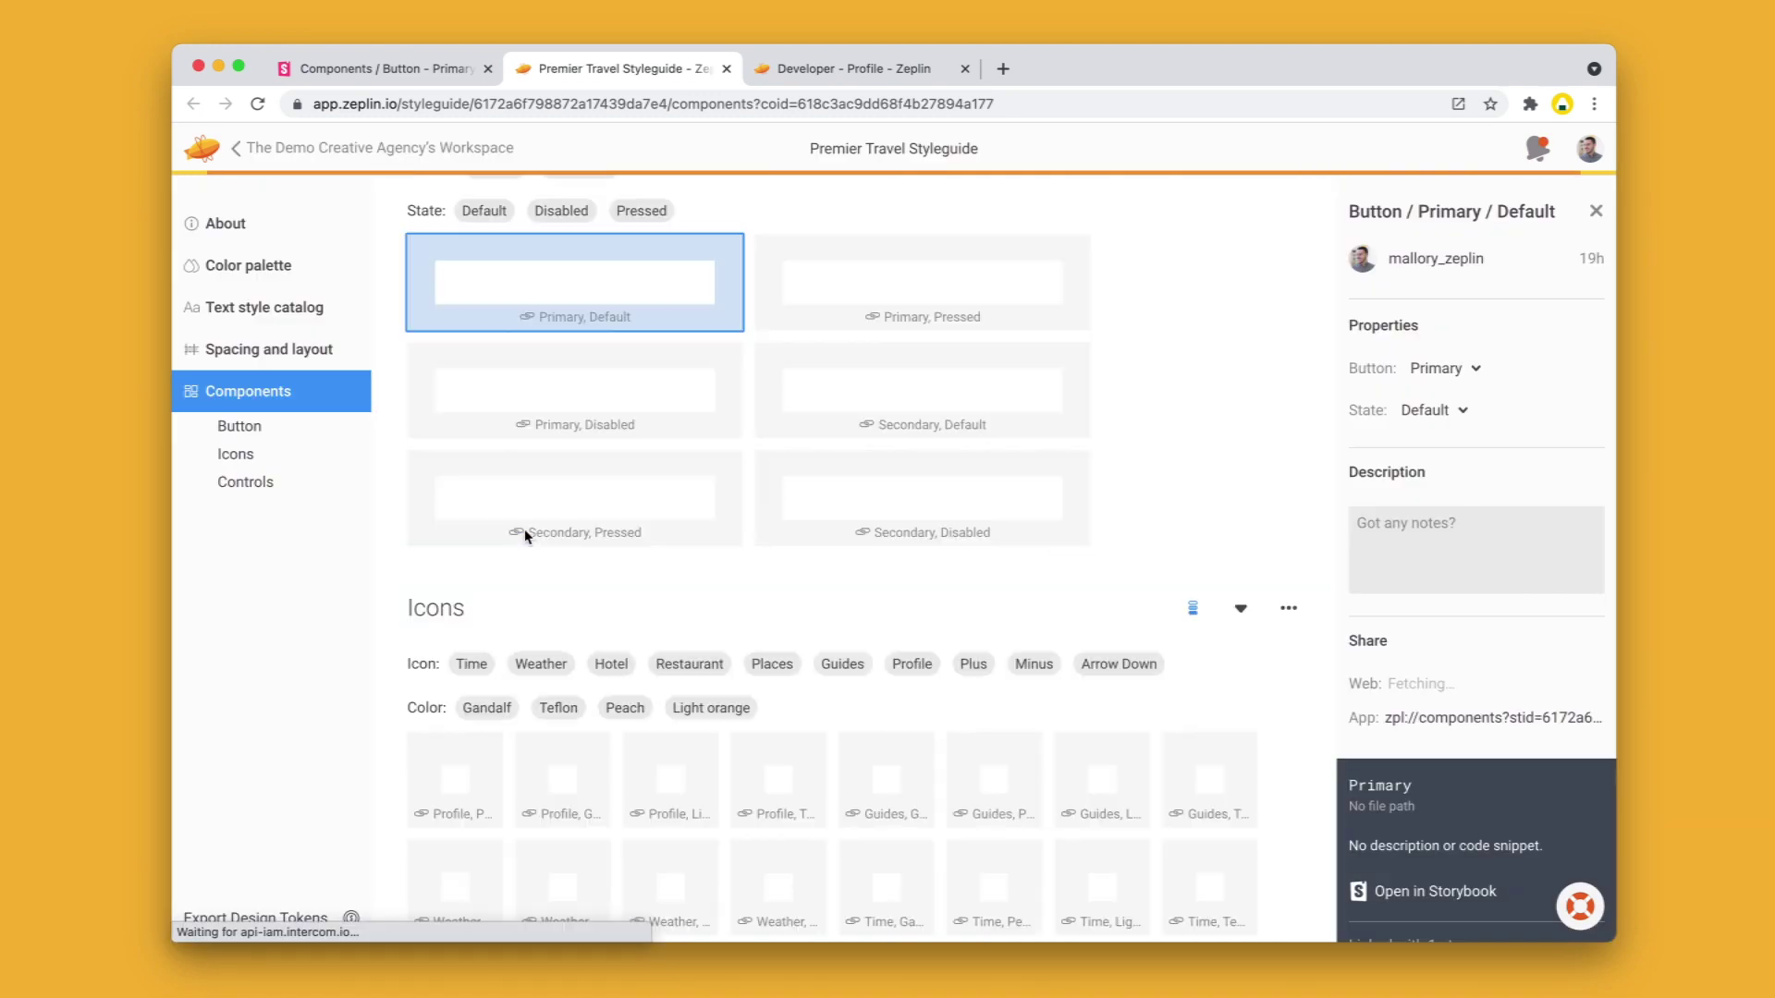
Scroll Zeplin's component inspector down to the Storybook section with Open in Storybook
scroll(1444, 627, down, 3)
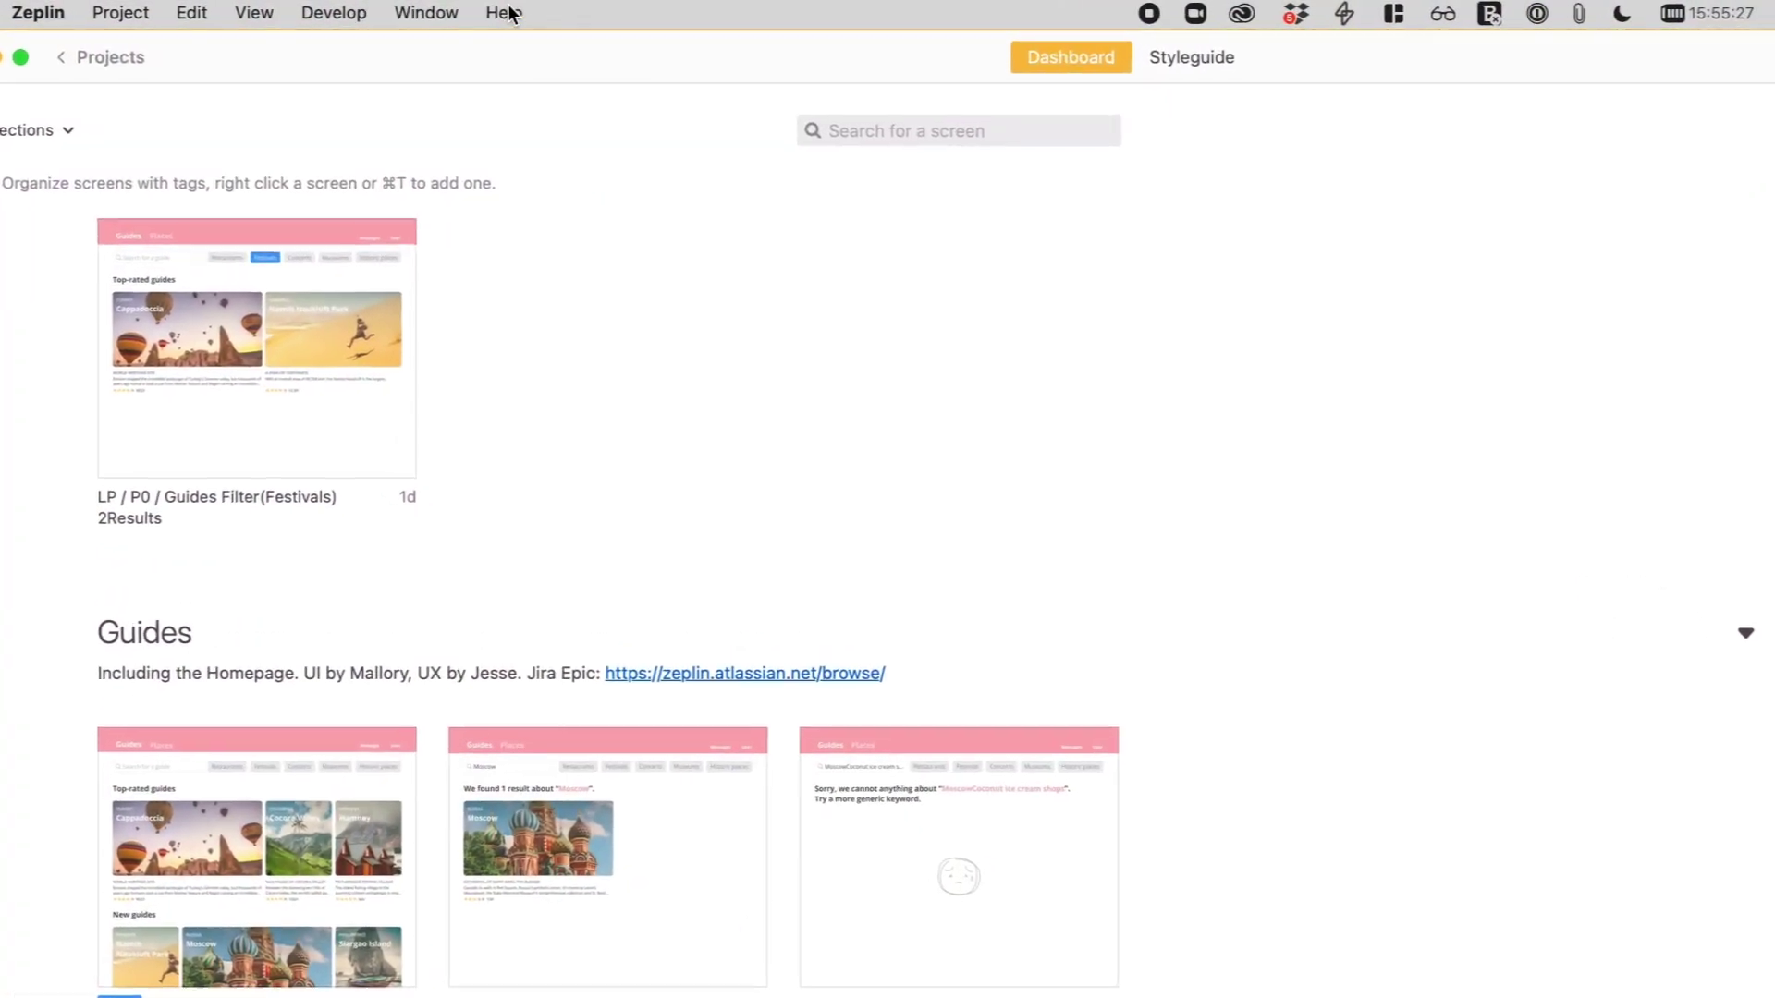
Show the Storybook Integration articles from Zeplin's Help menu
click(504, 13)
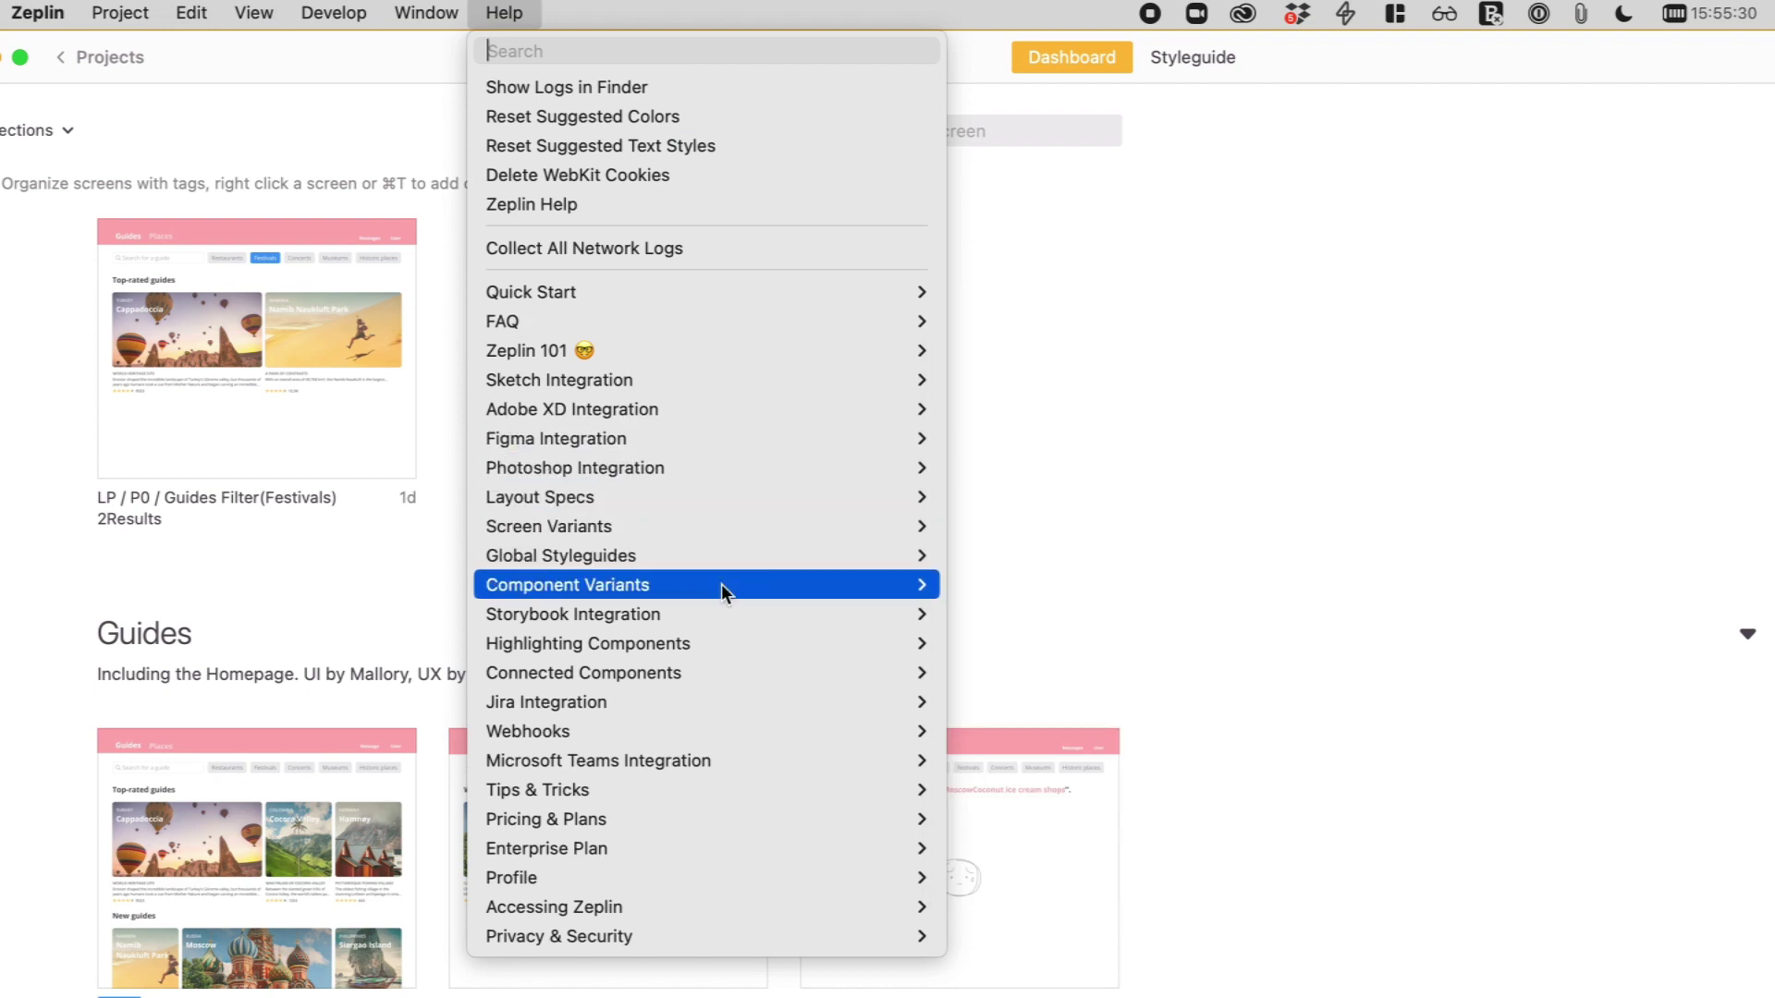
mouse_move(721, 614)
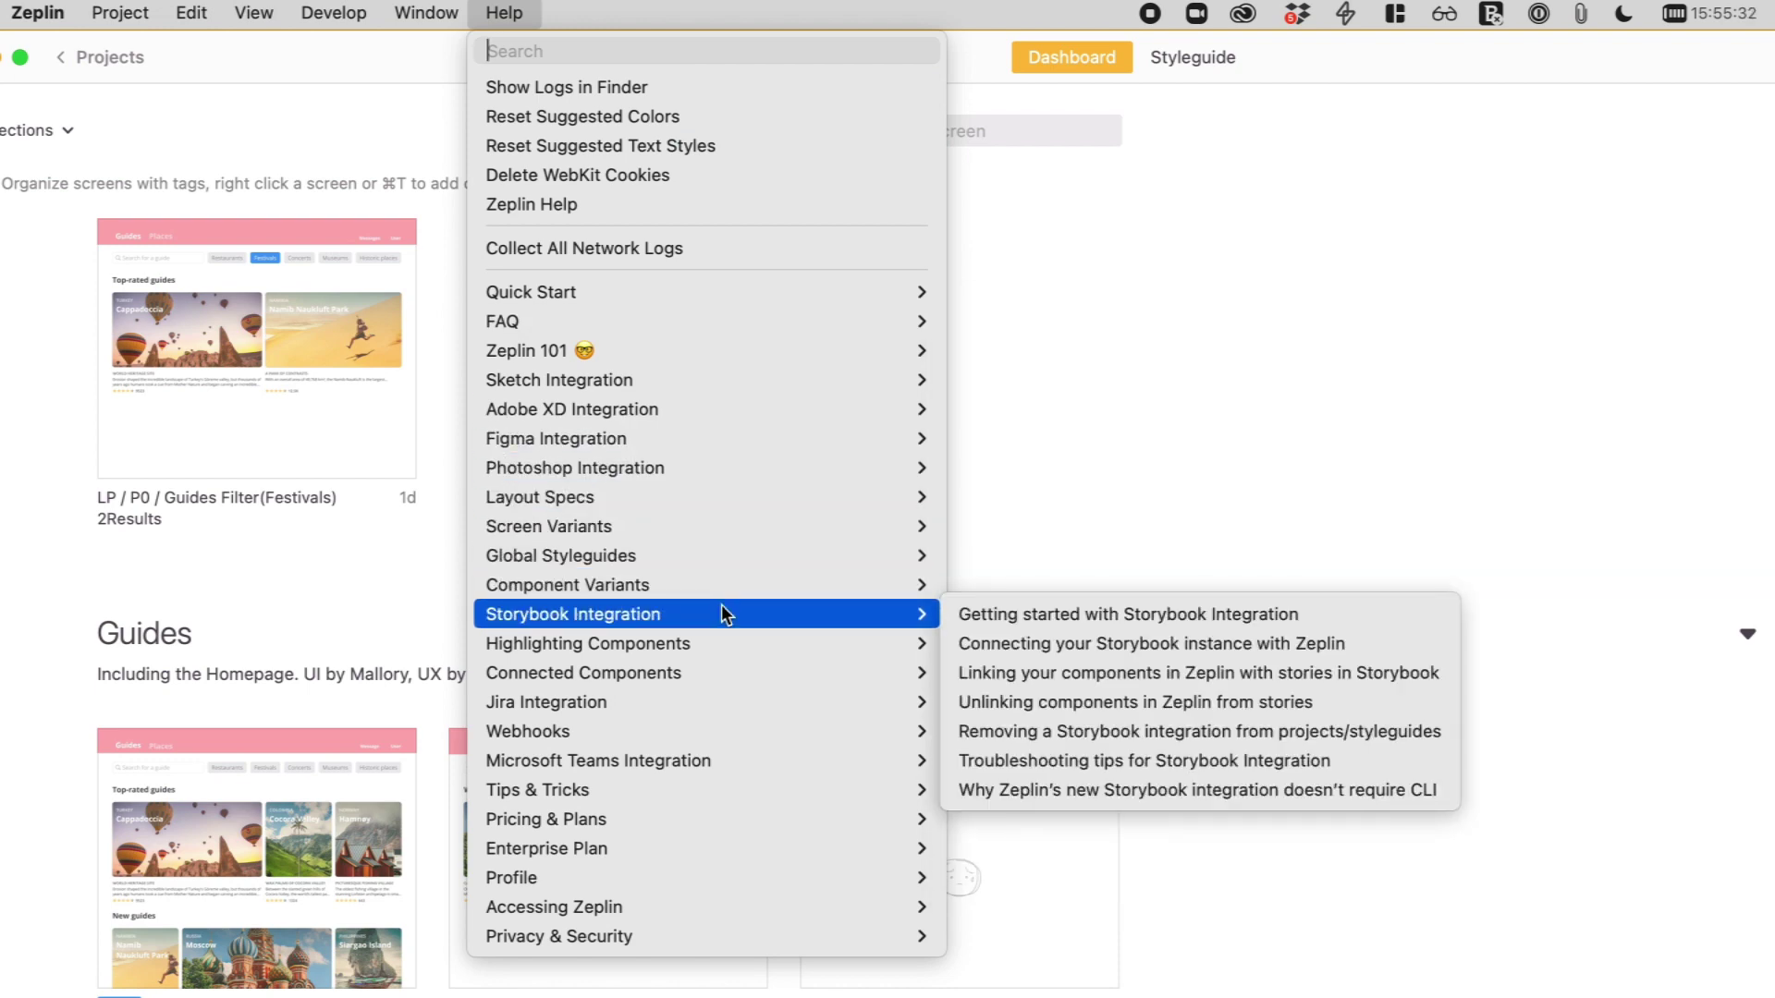